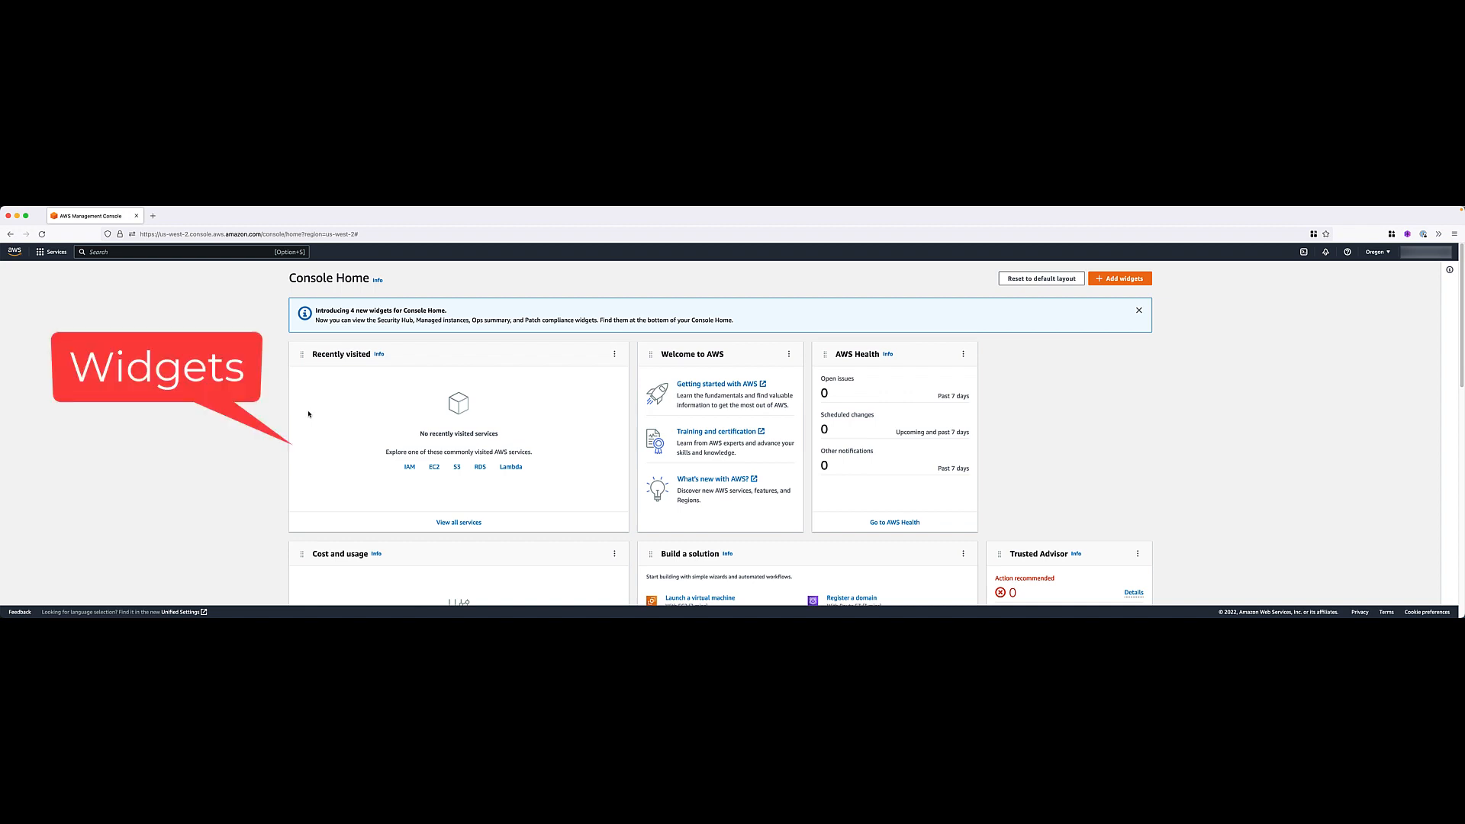
Step: Check the Welcome to AWS widget options without changes and select the banner's title text
{"action": "left_click", "coordinate": [789, 354]}
{"action": "left_click", "coordinate": [1097, 400]}
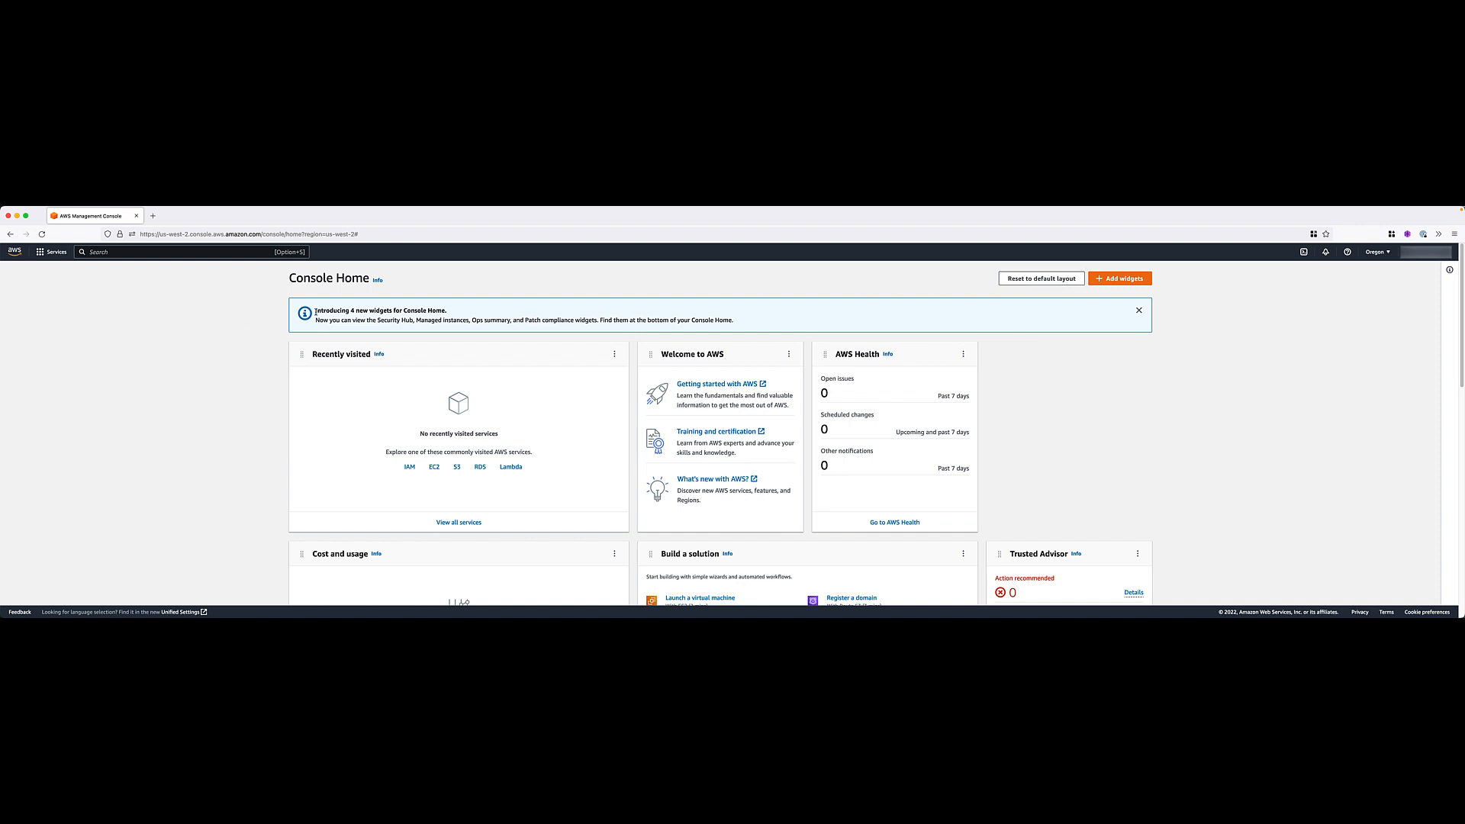
{"action": "left_click_drag", "start_coordinate": [315, 312], "coordinate": [437, 311]}
Step: Add the Favorites, Managed instances, Ops summary and Patch compliance widgets through Add widgets
{"action": "left_click", "coordinate": [1119, 278]}
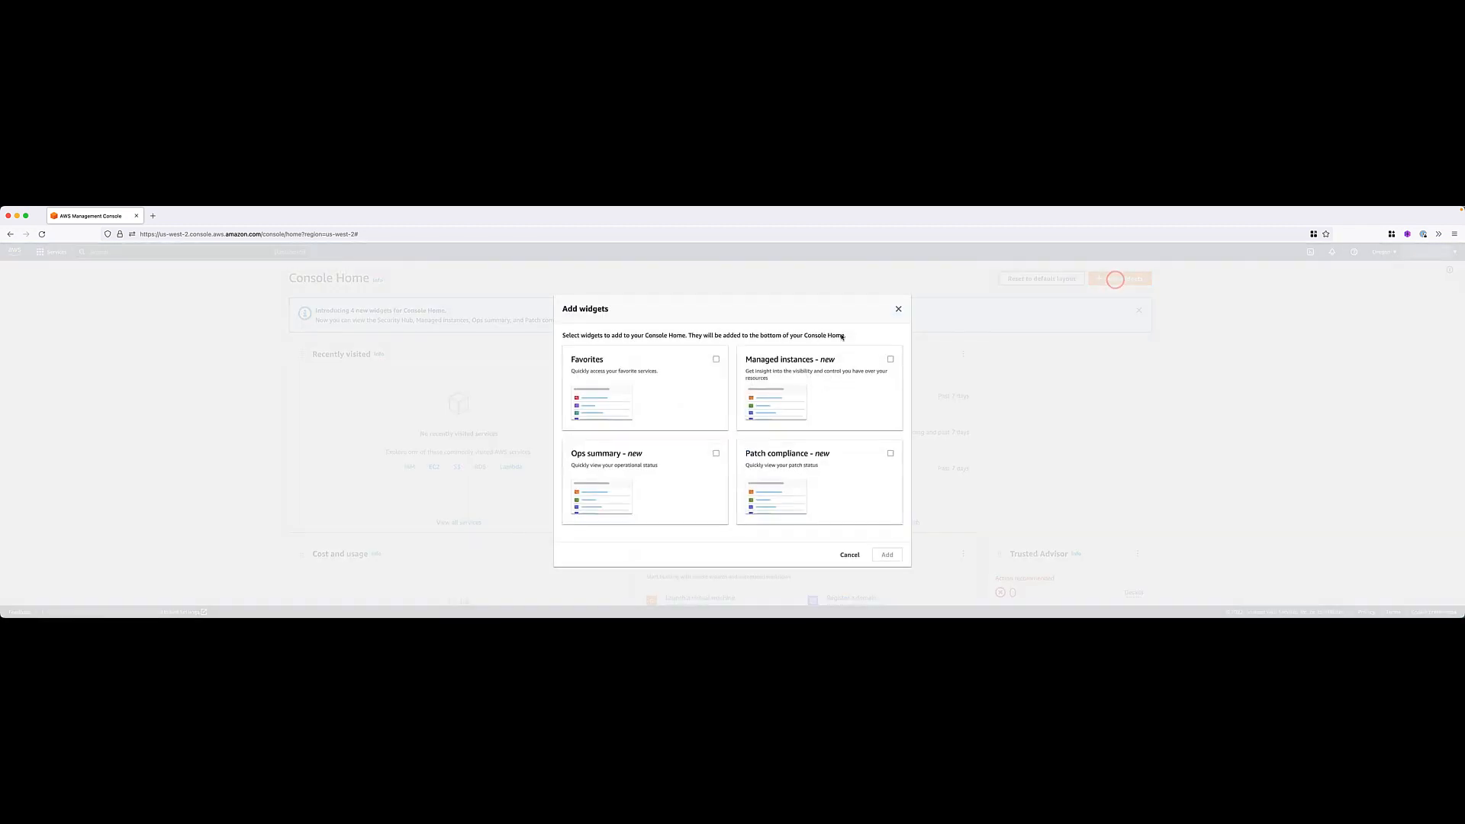
{"action": "left_click", "coordinate": [716, 359]}
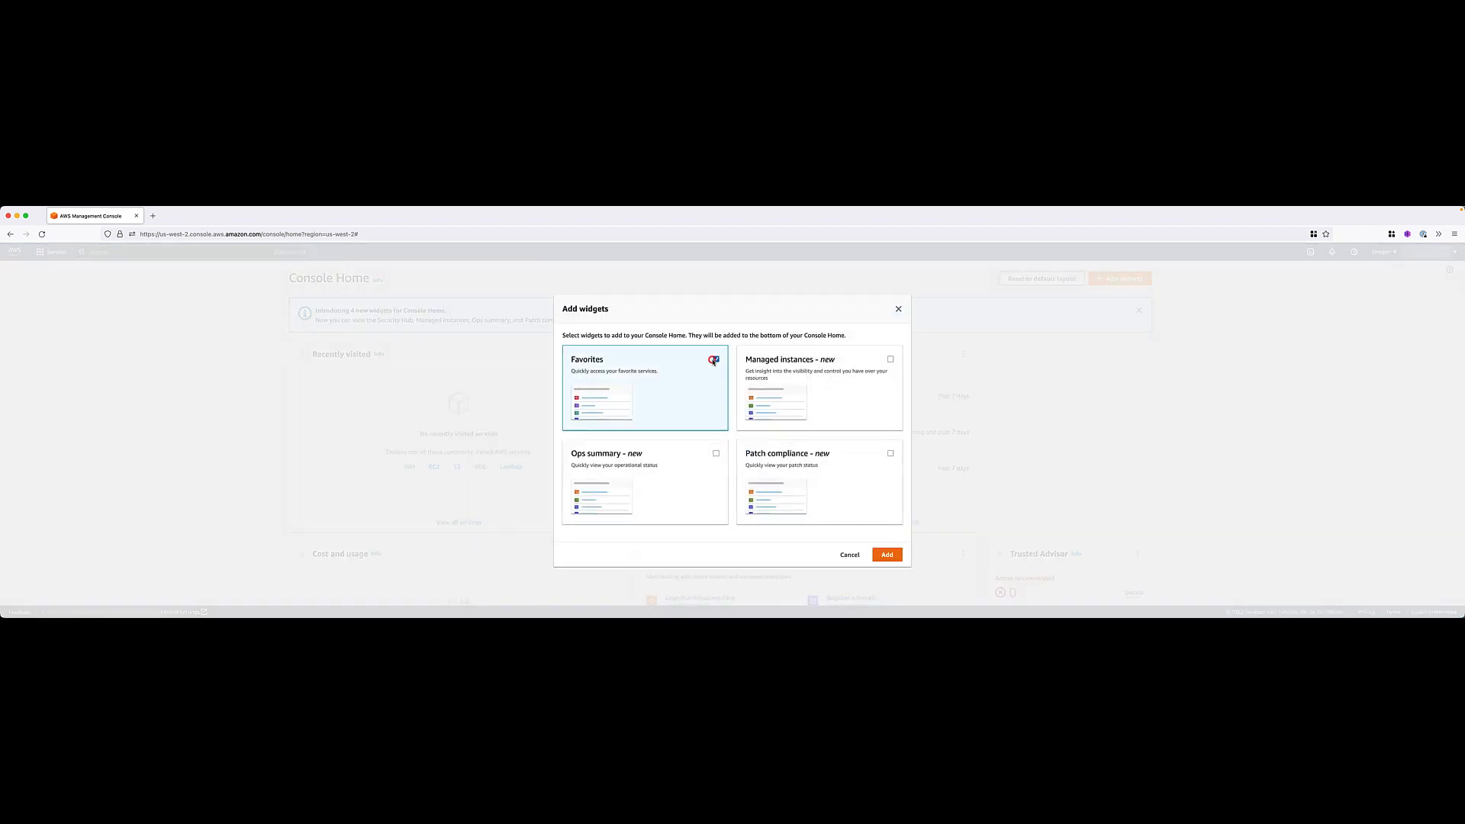
{"action": "left_click", "coordinate": [891, 359]}
{"action": "left_click", "coordinate": [716, 453]}
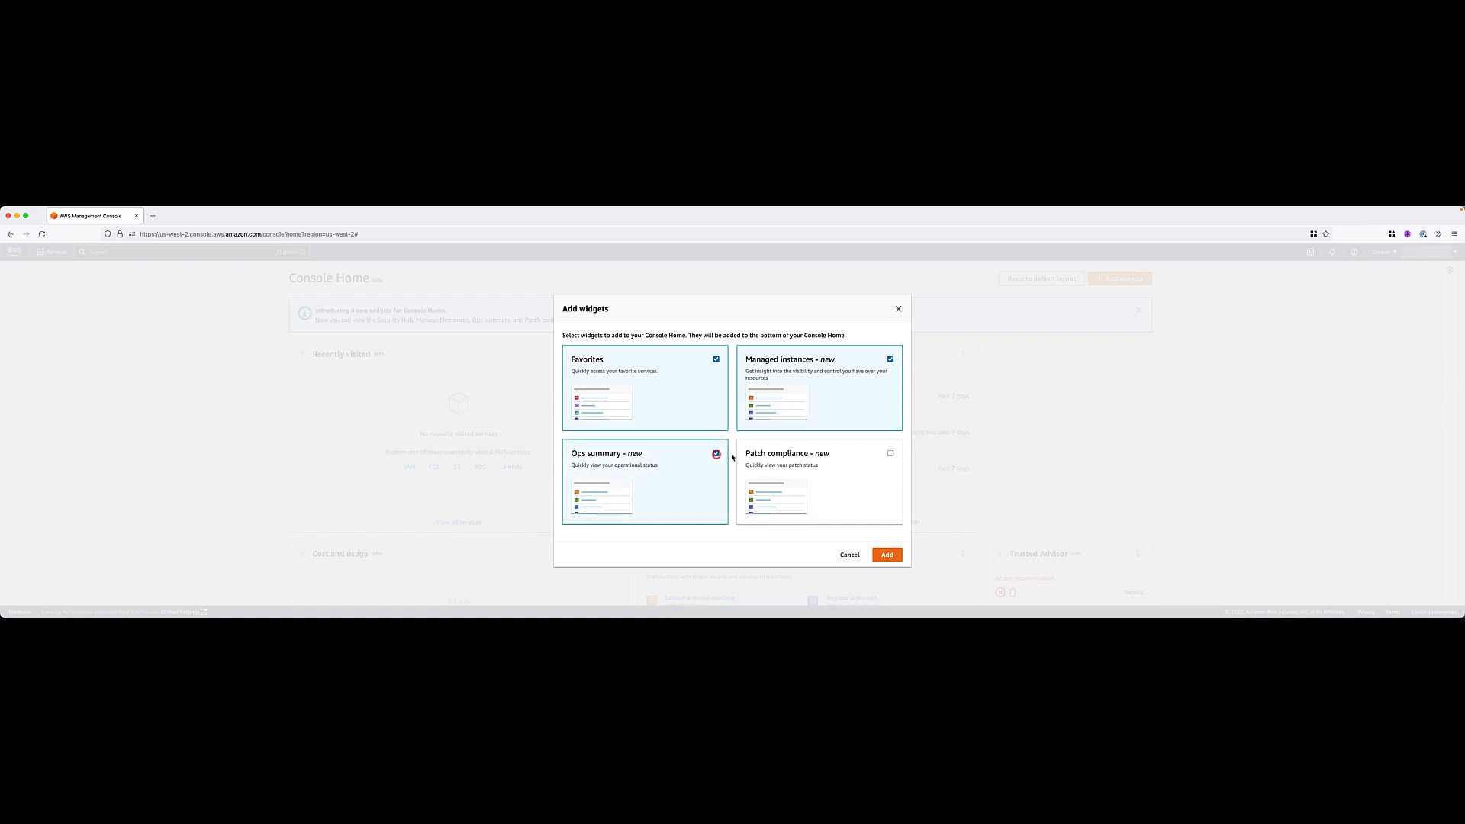
{"action": "left_click", "coordinate": [890, 453]}
{"action": "left_click", "coordinate": [887, 556]}
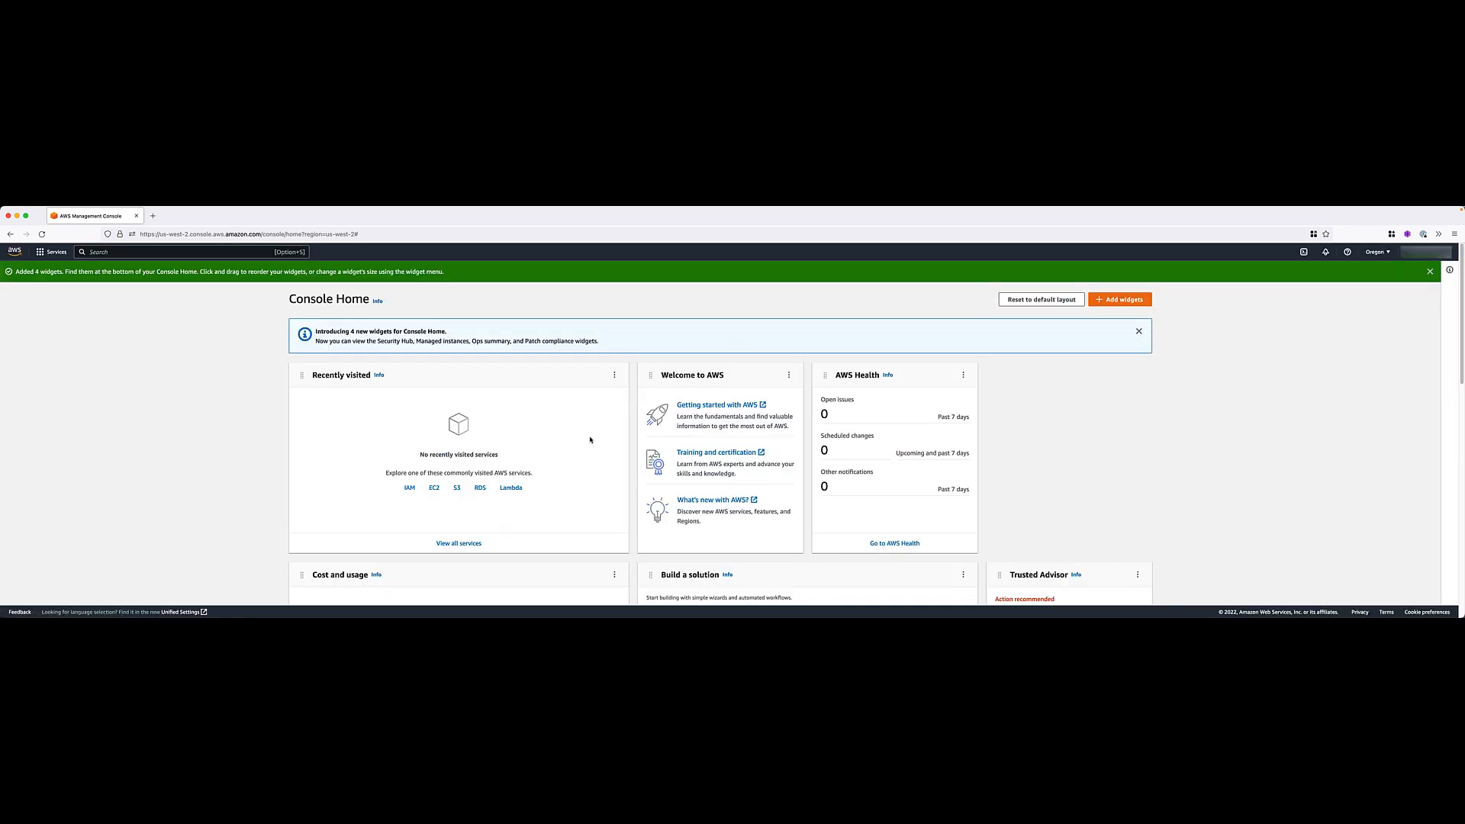
{"action": "scroll", "coordinate": [590, 440], "scroll_direction": "down", "scroll_amount": 2}
{"action": "scroll", "coordinate": [590, 440], "scroll_direction": "down", "scroll_amount": 8}
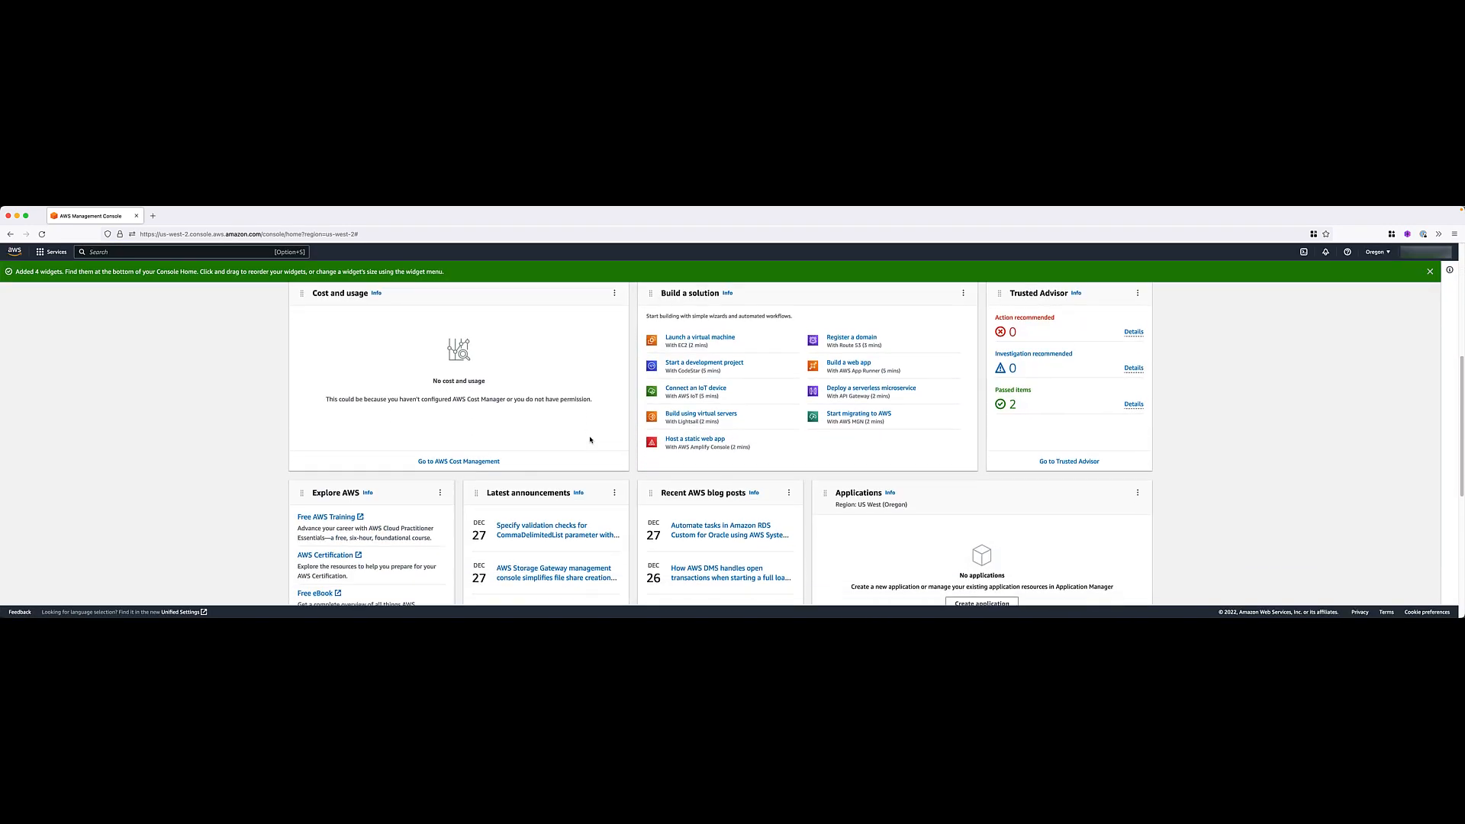
{"action": "scroll", "coordinate": [590, 440], "scroll_direction": "down", "scroll_amount": 5}
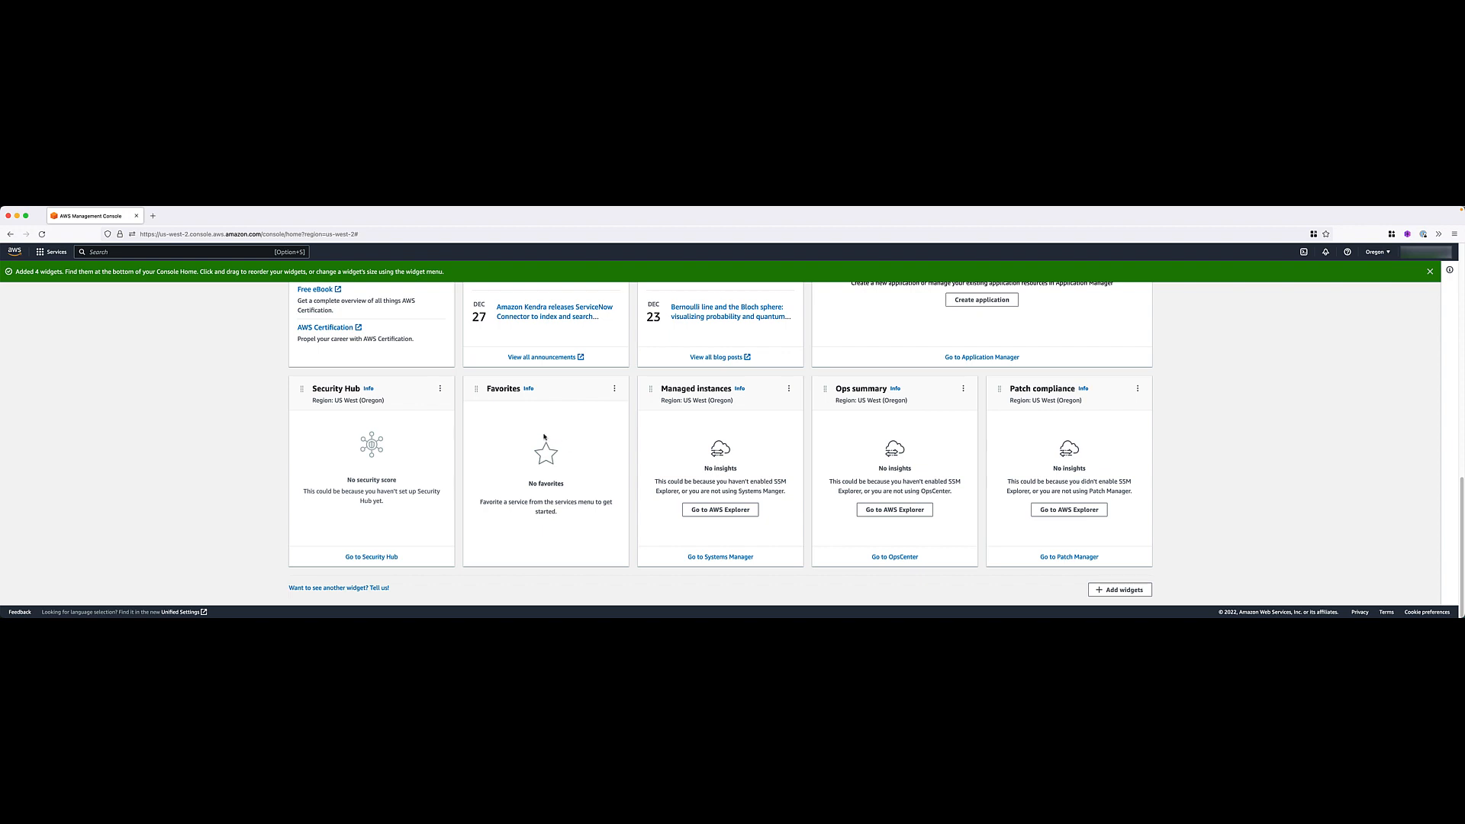
{"action": "scroll", "coordinate": [584, 424], "scroll_direction": "up", "scroll_amount": 3}
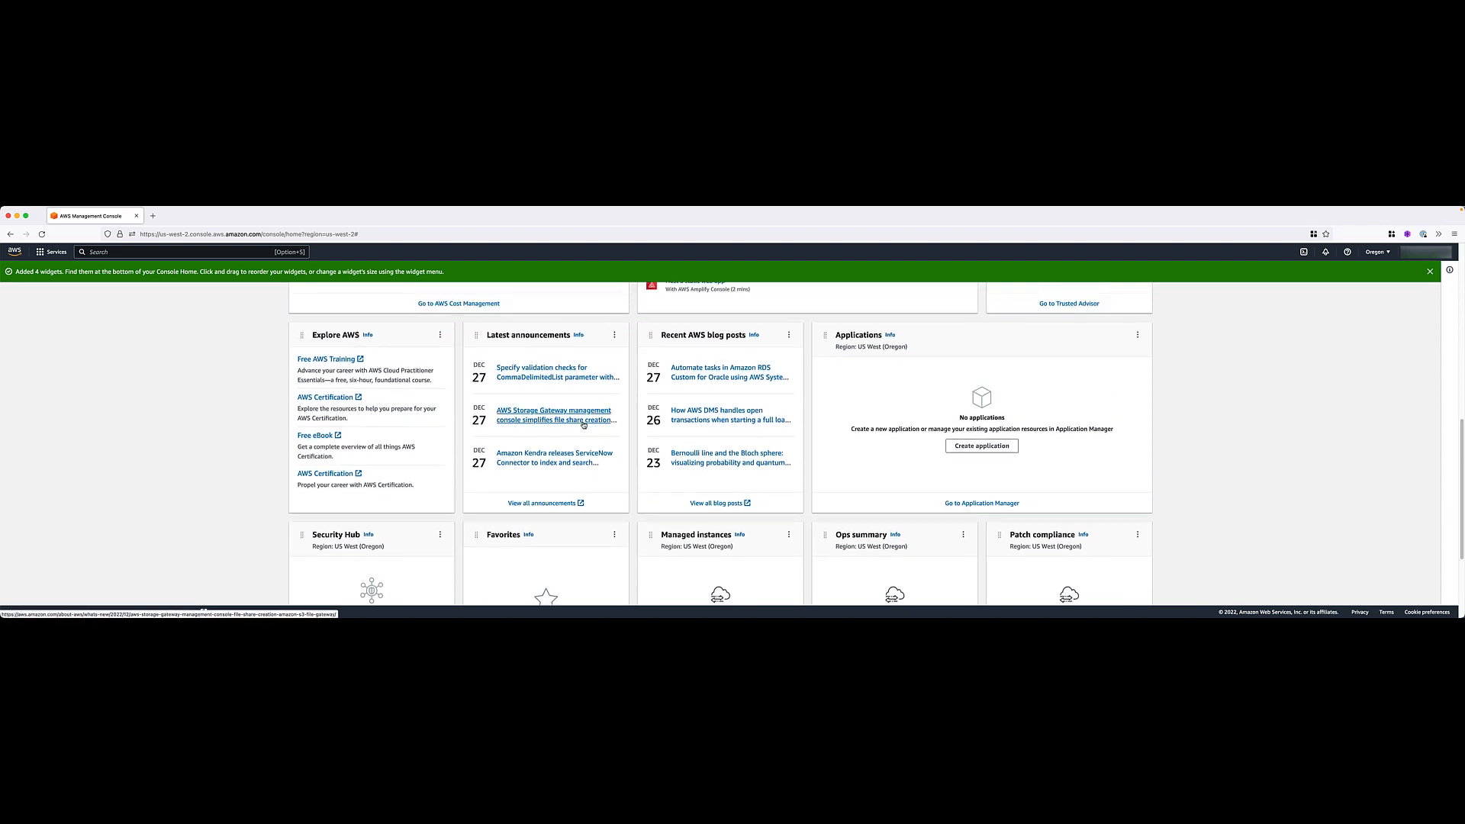
{"action": "scroll", "coordinate": [584, 424], "scroll_direction": "up", "scroll_amount": 3}
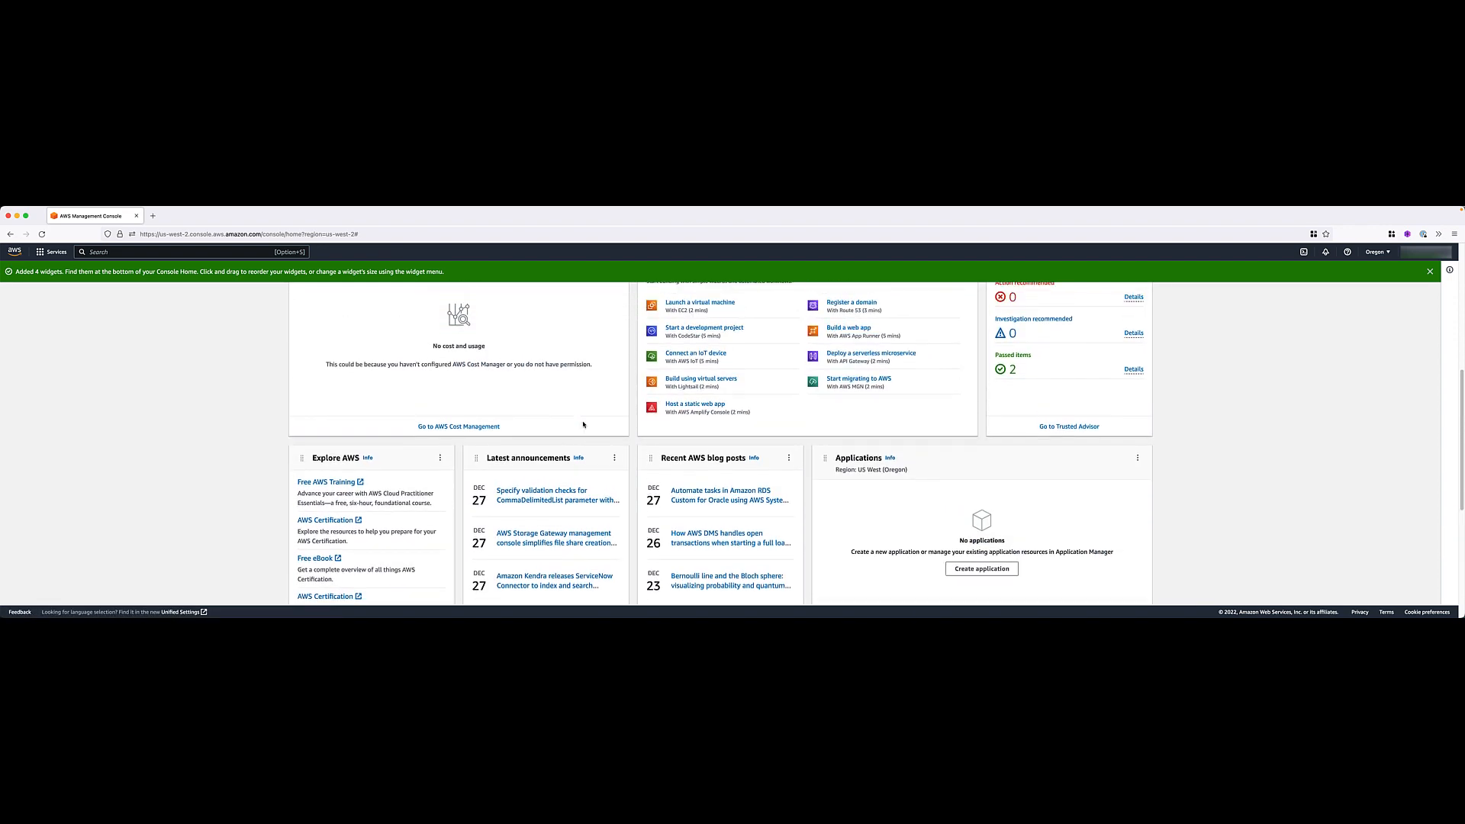
{"action": "scroll", "coordinate": [583, 424], "scroll_direction": "up", "scroll_amount": 6}
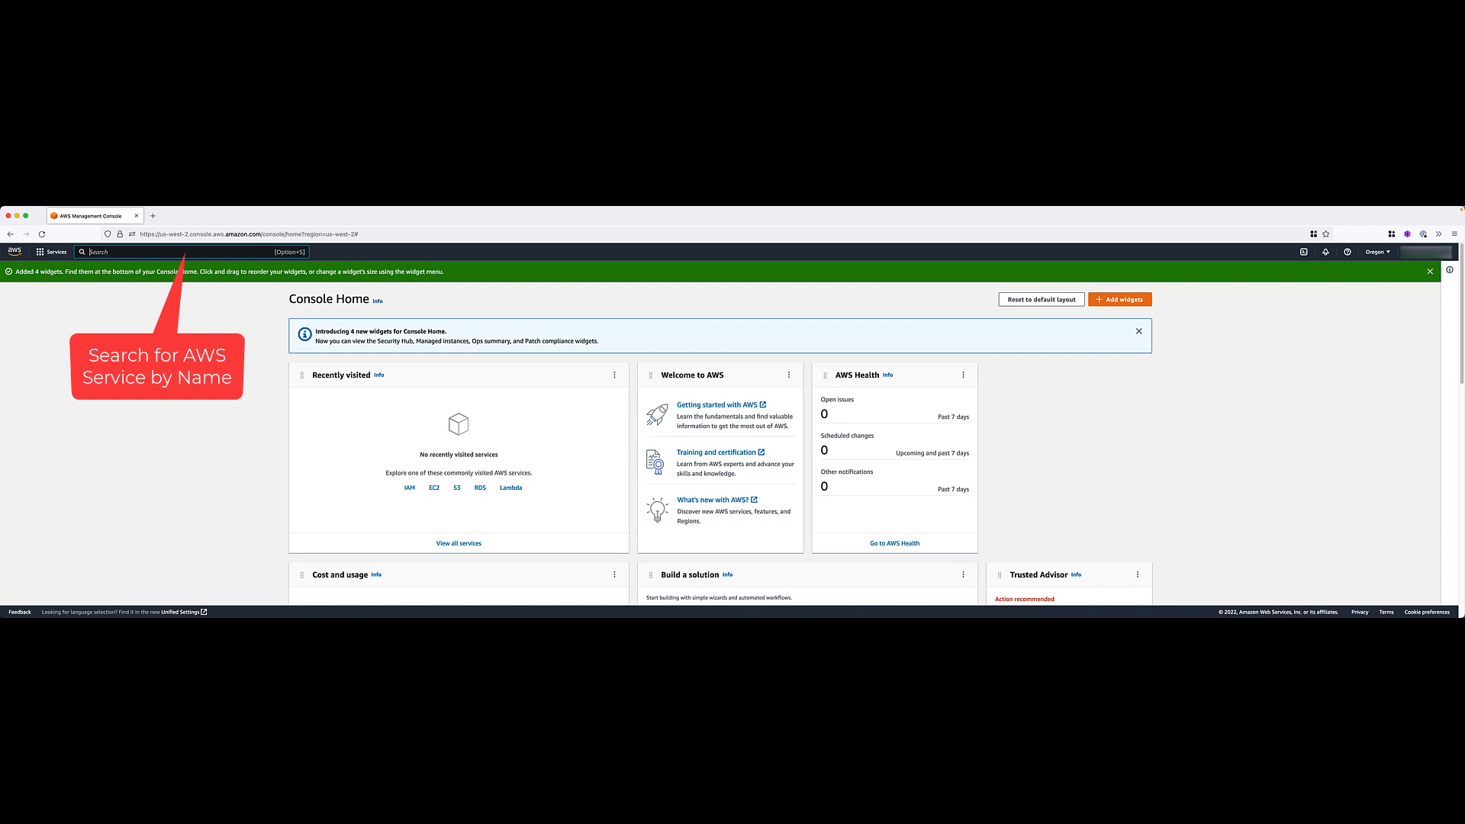
Step: Search for IAM, open it in a new tab, then return to Console Home and clear the search
{"action": "type", "text": "IAM"}
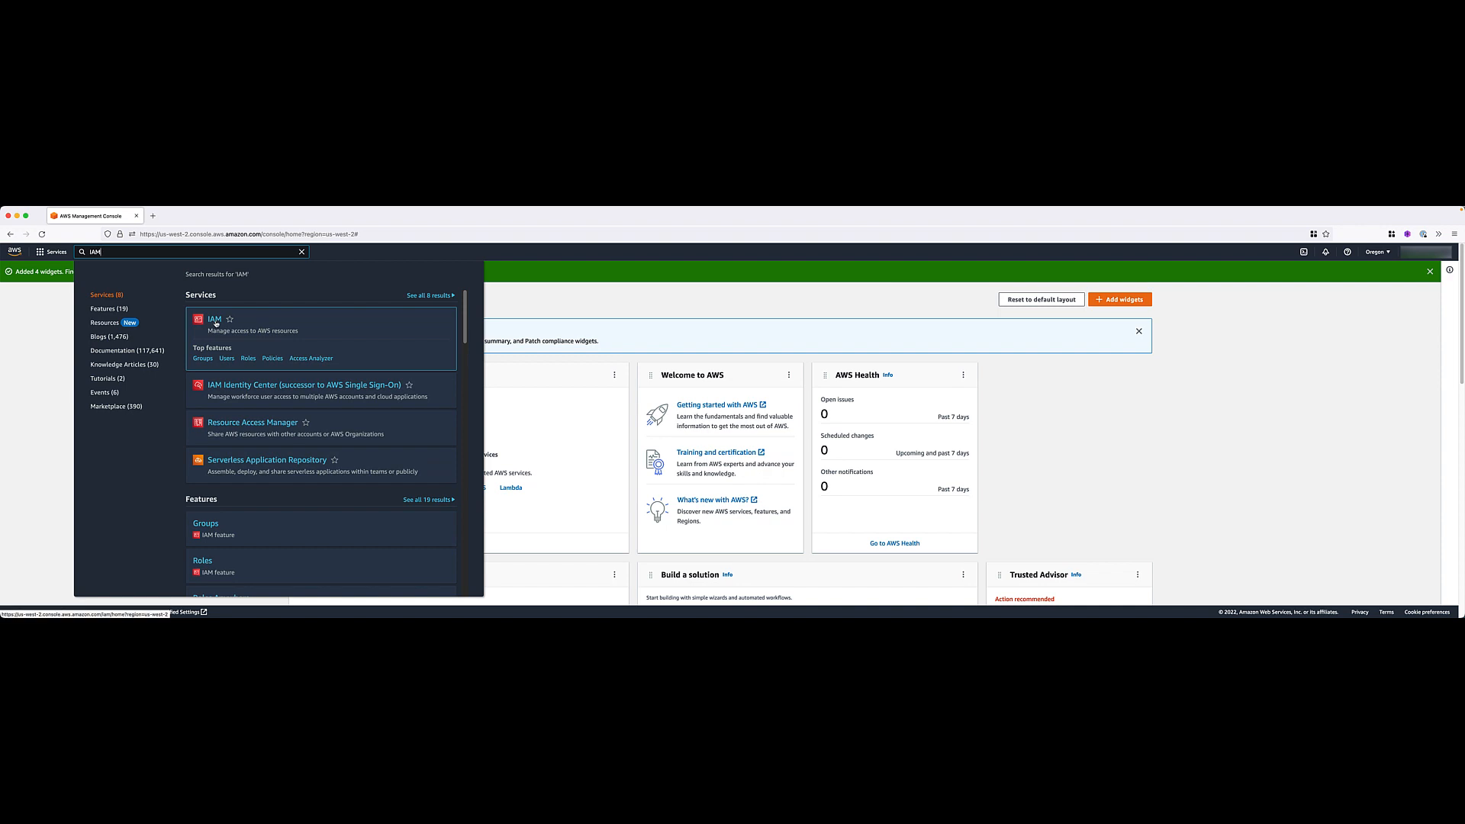
{"action": "left_click", "coordinate": [216, 323]}
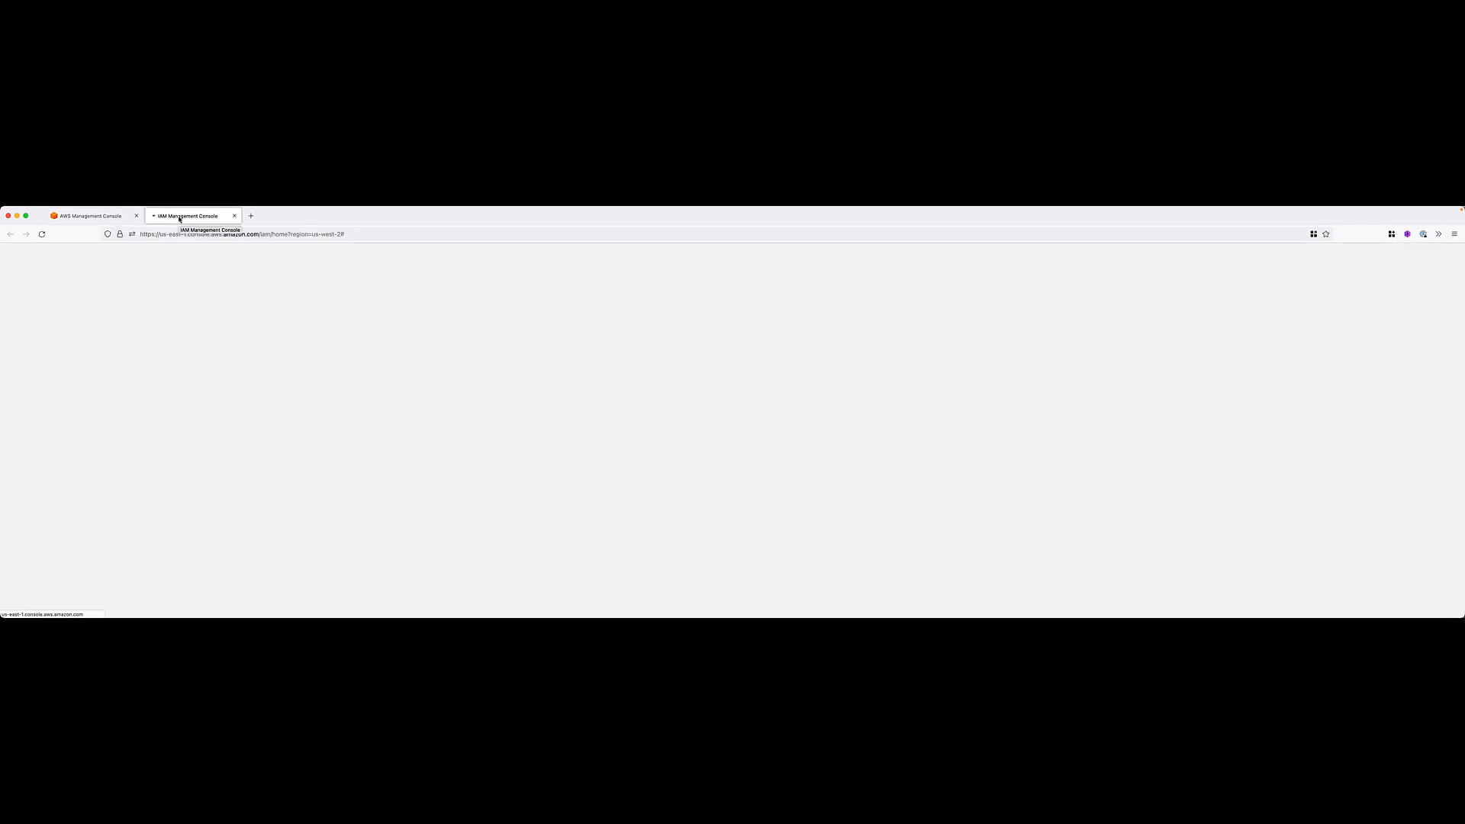
{"action": "left_click", "coordinate": [70, 216]}
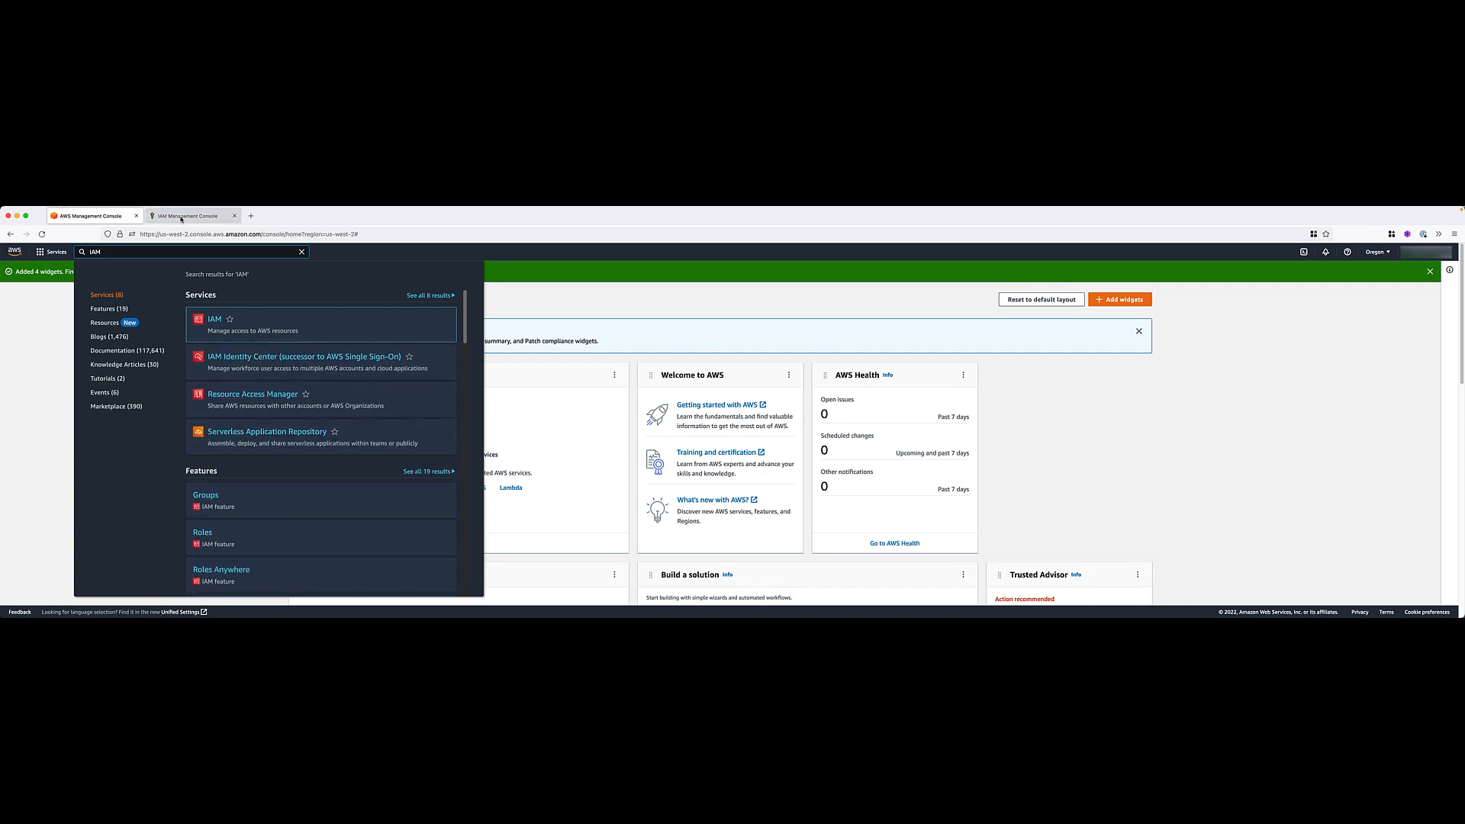
{"action": "left_click", "coordinate": [48, 316]}
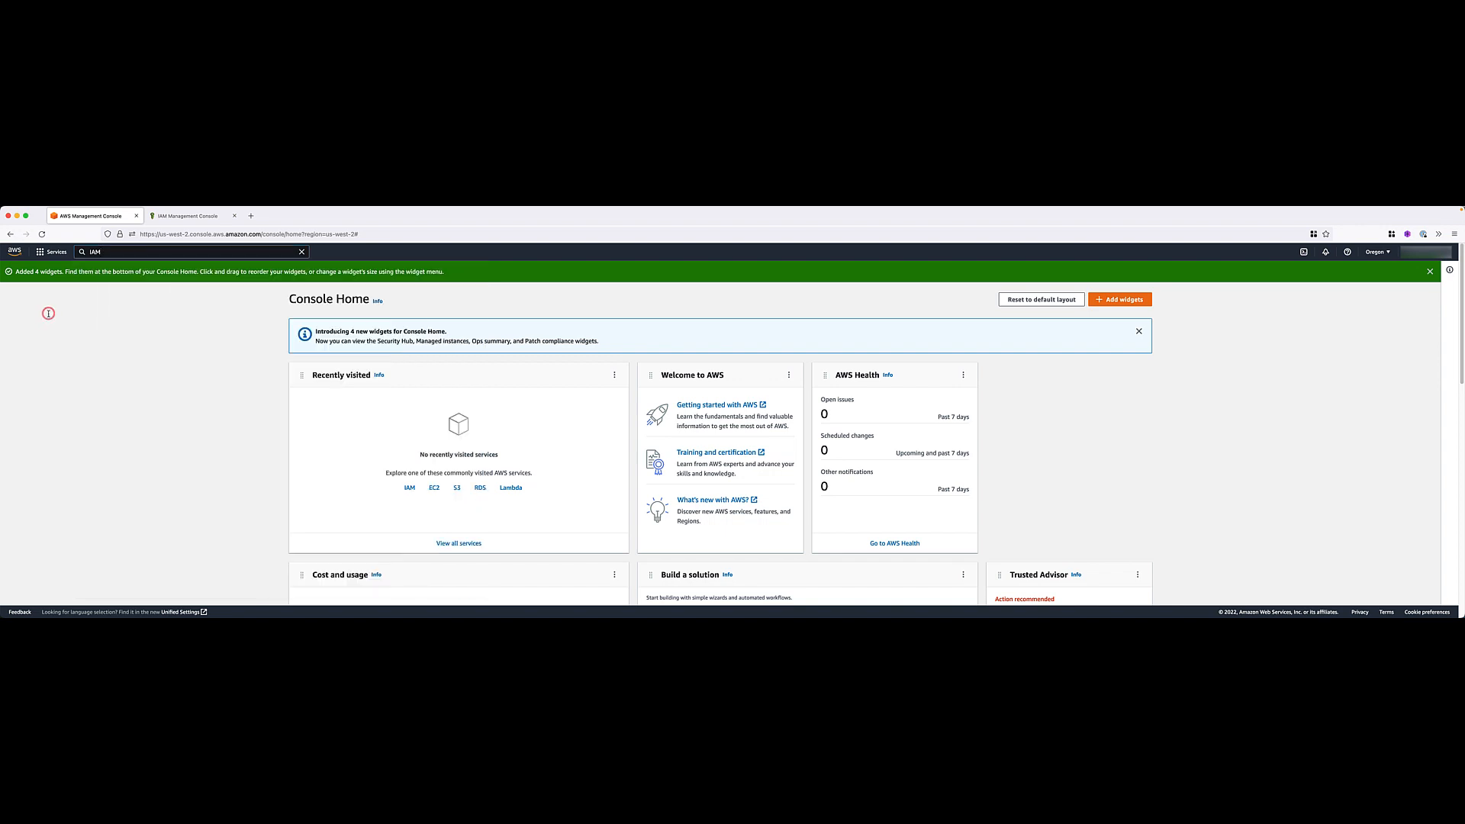
{"action": "left_click", "coordinate": [301, 253]}
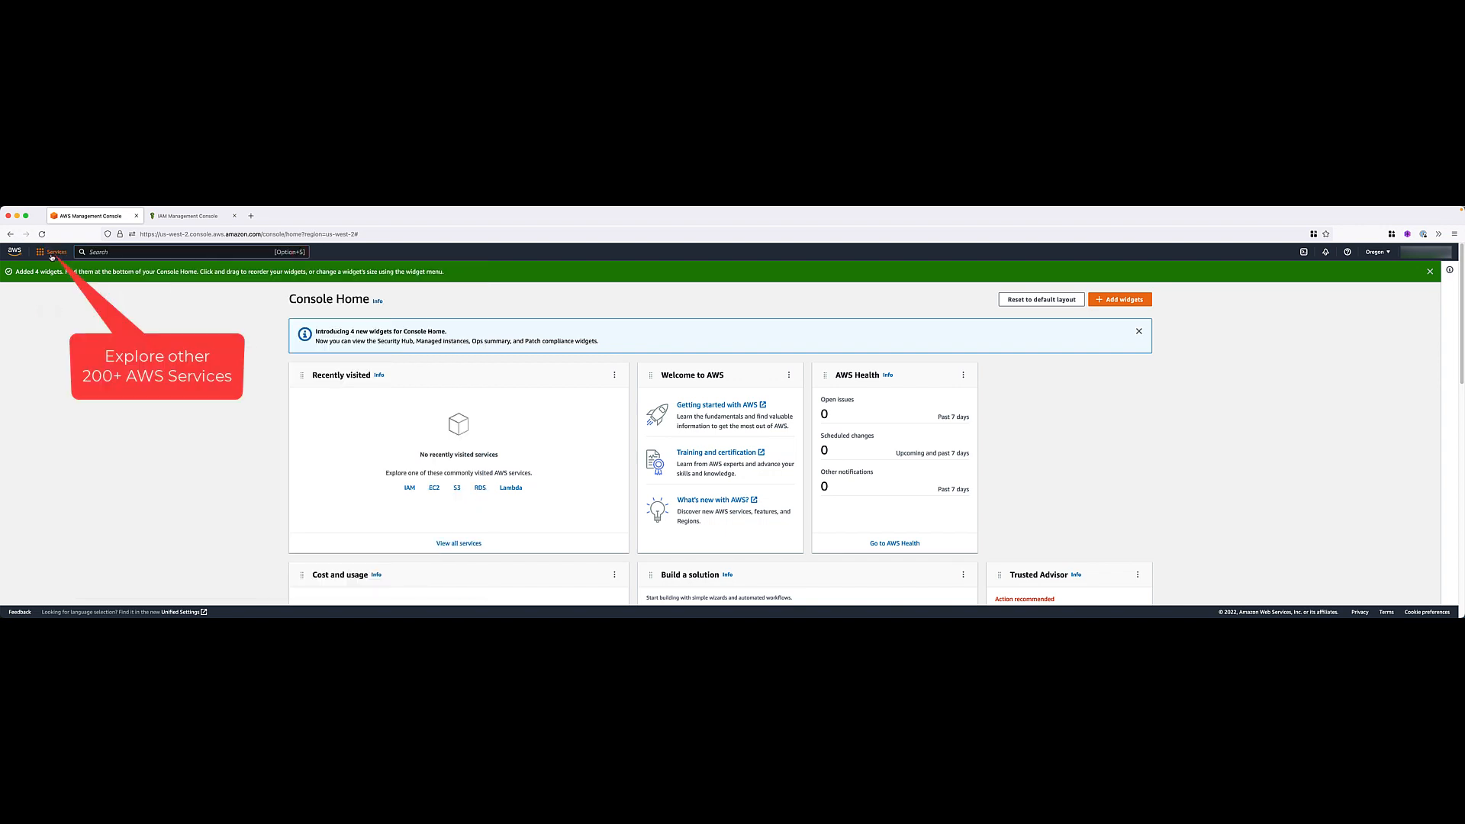
Step: Browse the Services menu's Machine Learning category
{"action": "left_click", "coordinate": [52, 253]}
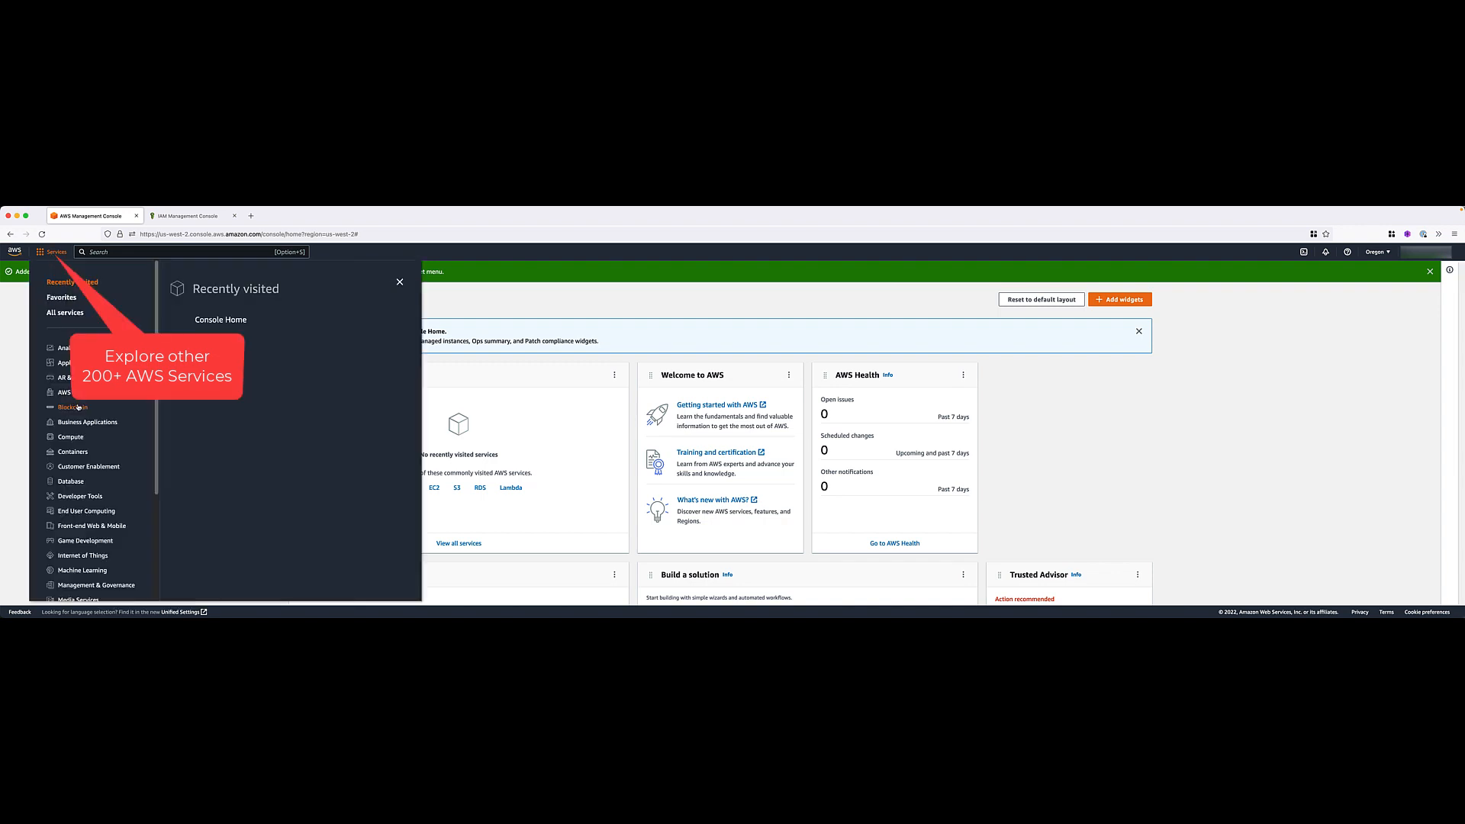
{"action": "scroll", "coordinate": [83, 440], "scroll_direction": "down", "scroll_amount": 1}
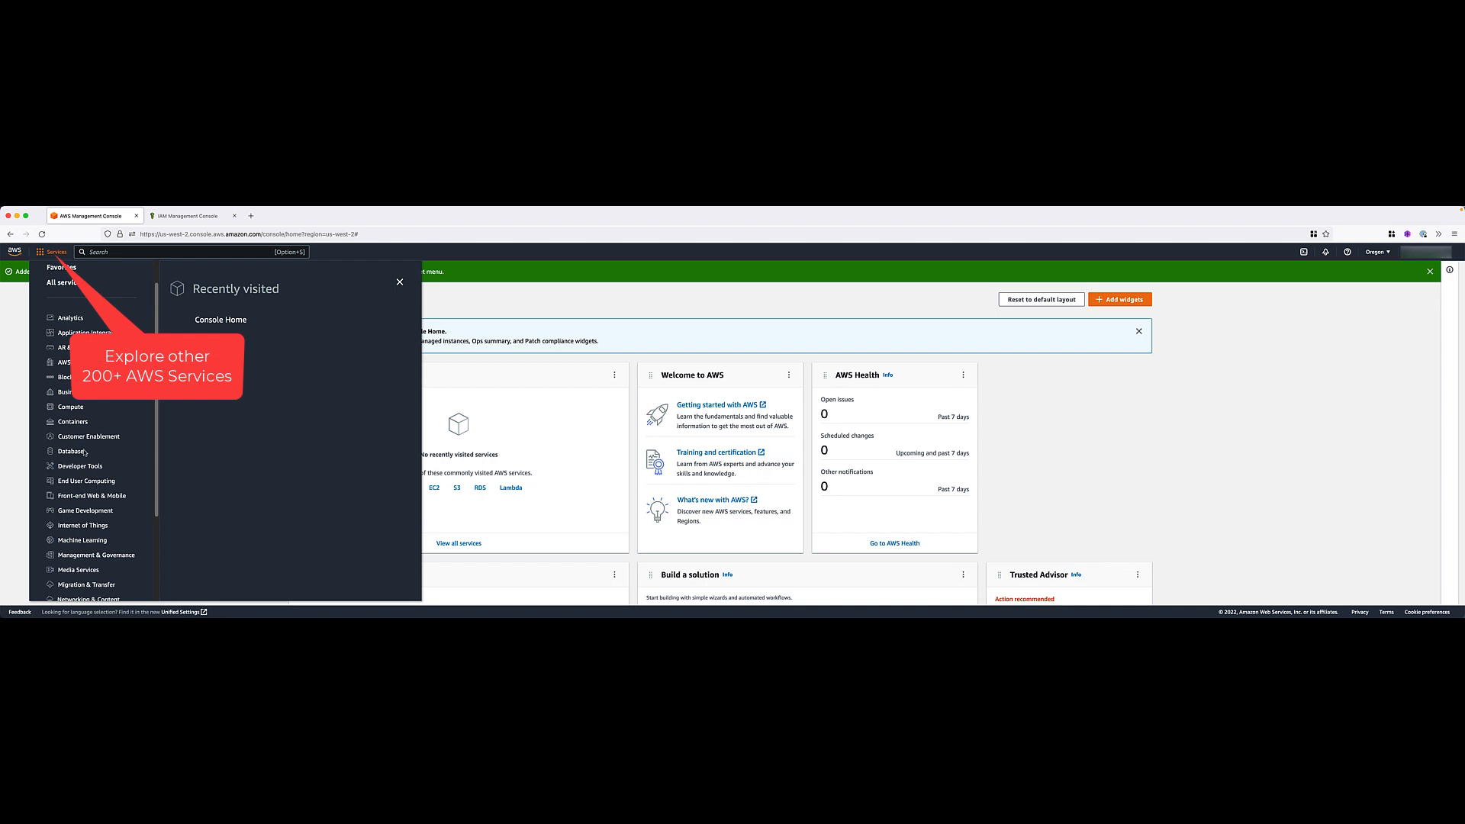
{"action": "scroll", "coordinate": [80, 462], "scroll_direction": "down", "scroll_amount": 3}
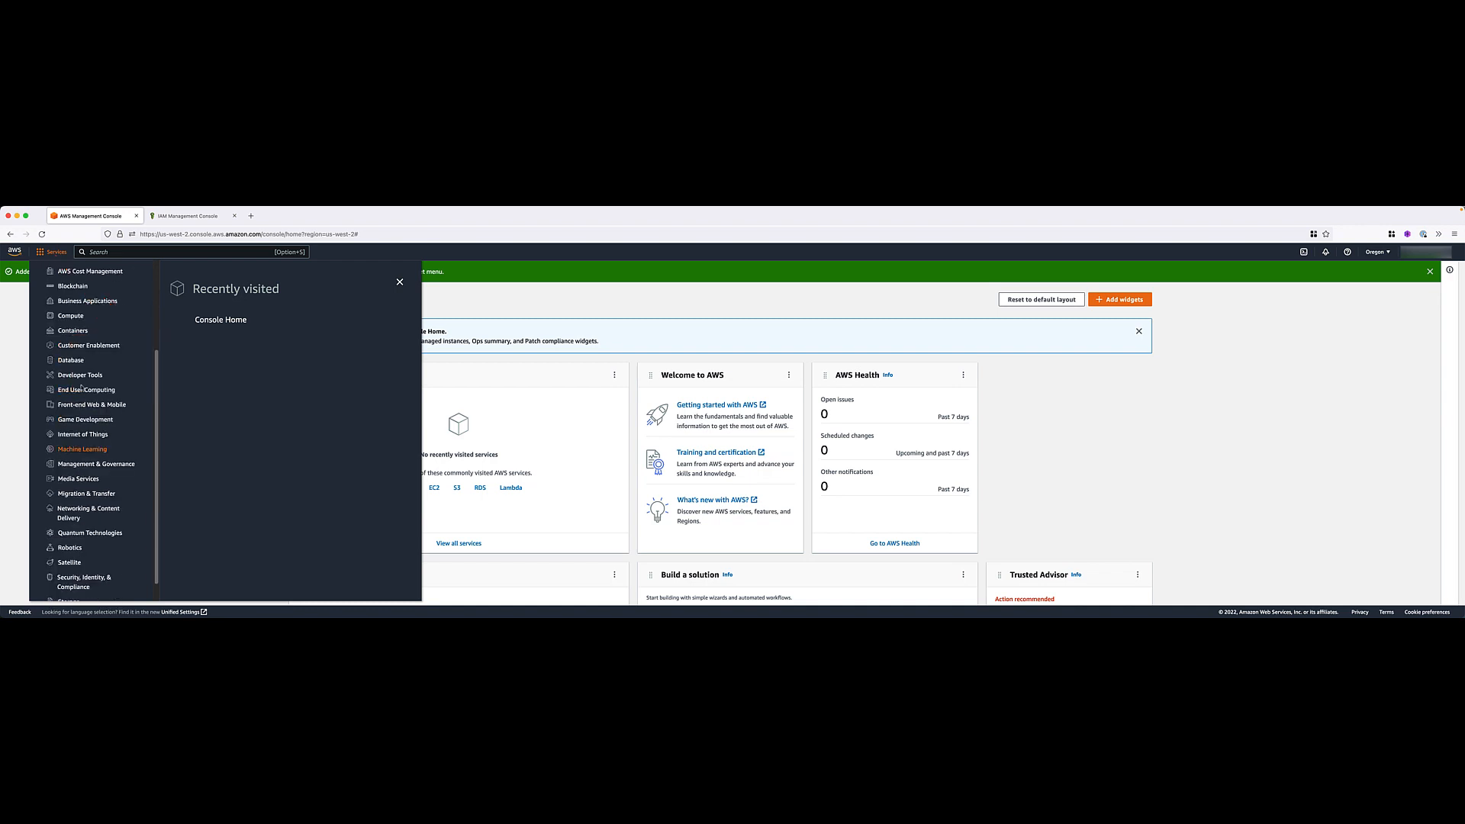
{"action": "left_click", "coordinate": [83, 450]}
{"action": "scroll", "coordinate": [233, 409], "scroll_direction": "down", "scroll_amount": 5}
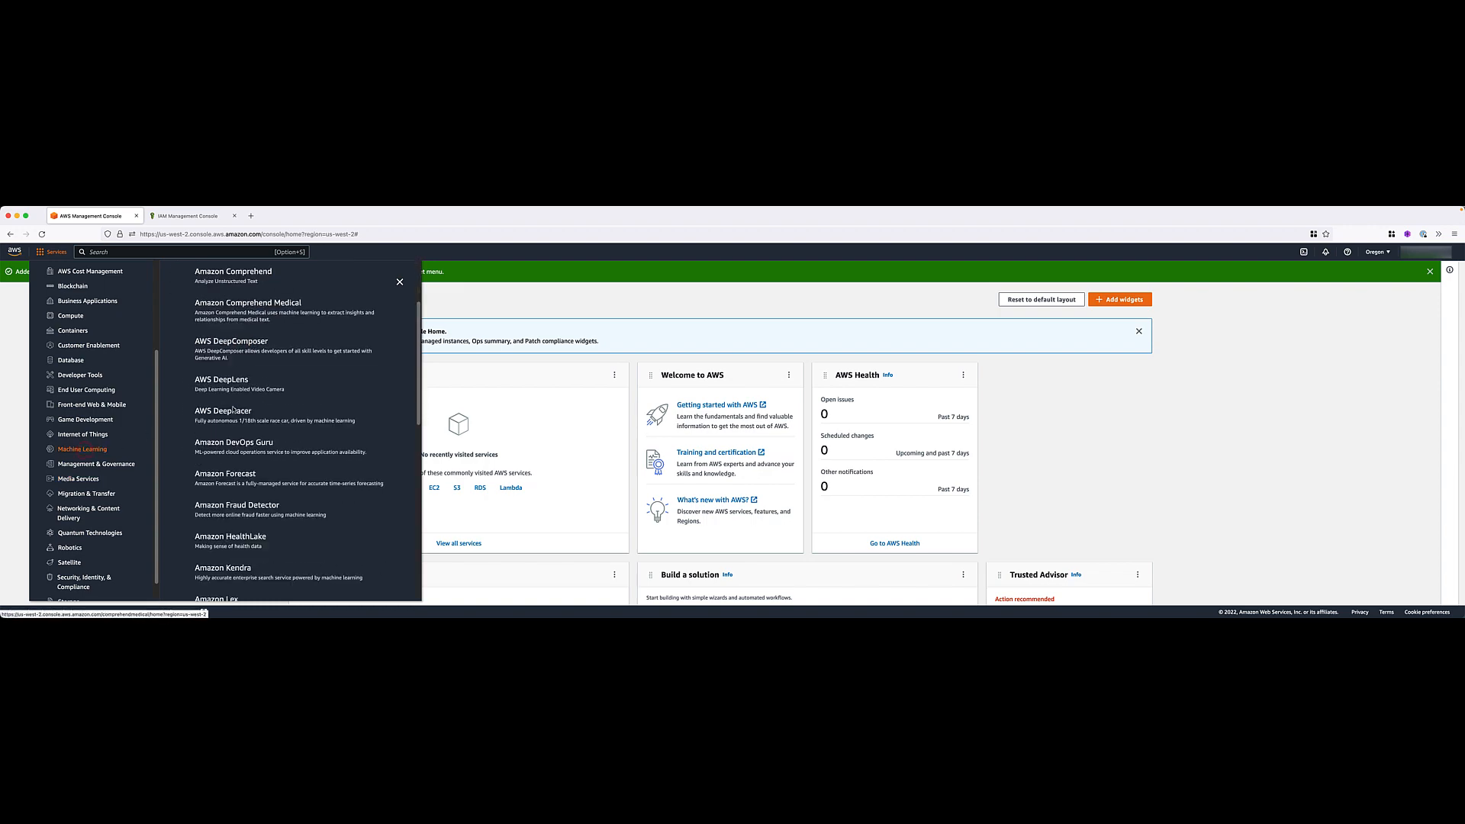
{"action": "scroll", "coordinate": [233, 410], "scroll_direction": "down", "scroll_amount": 5}
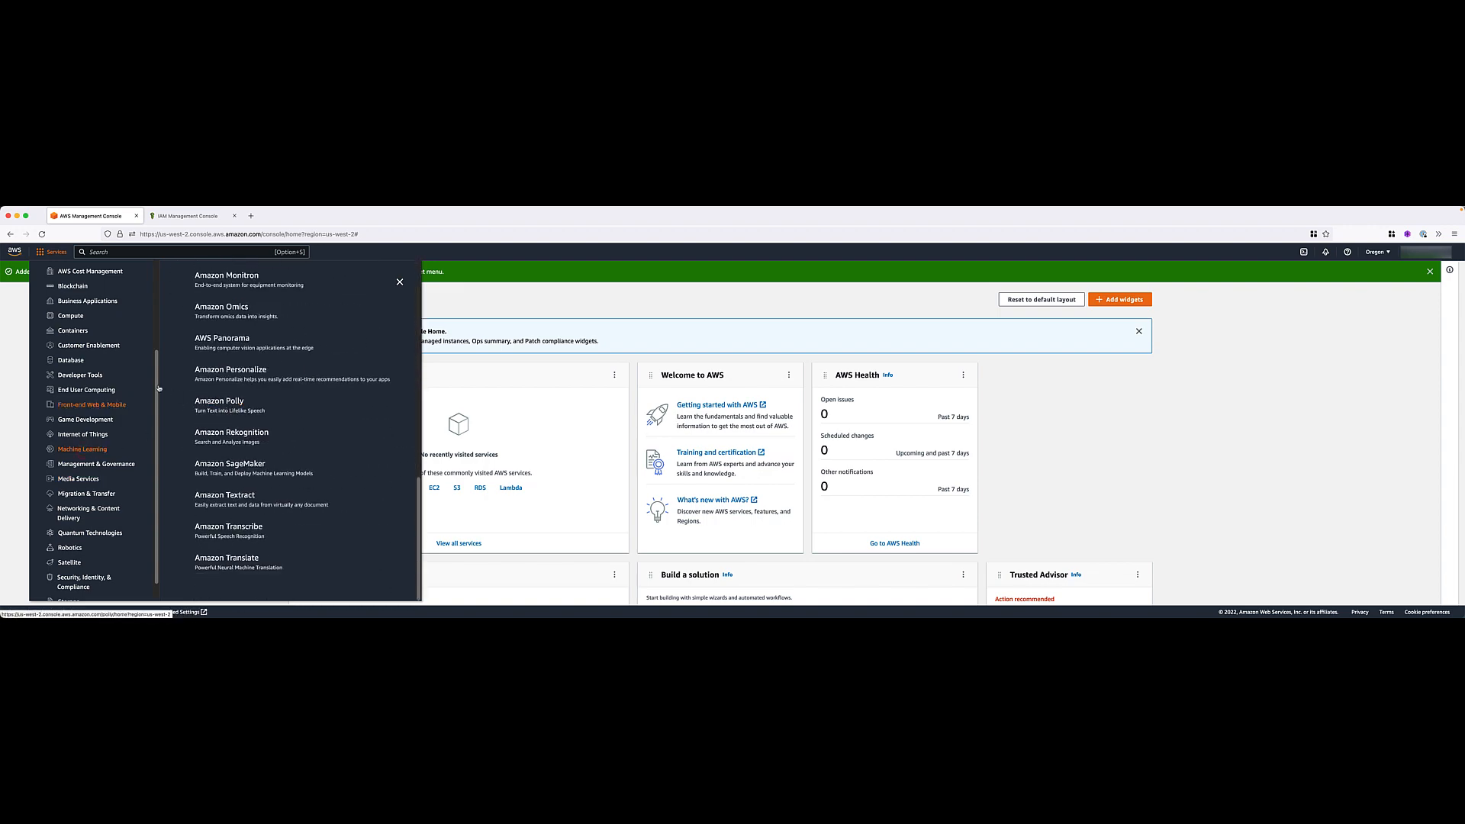
{"action": "scroll", "coordinate": [102, 370], "scroll_direction": "up", "scroll_amount": 3}
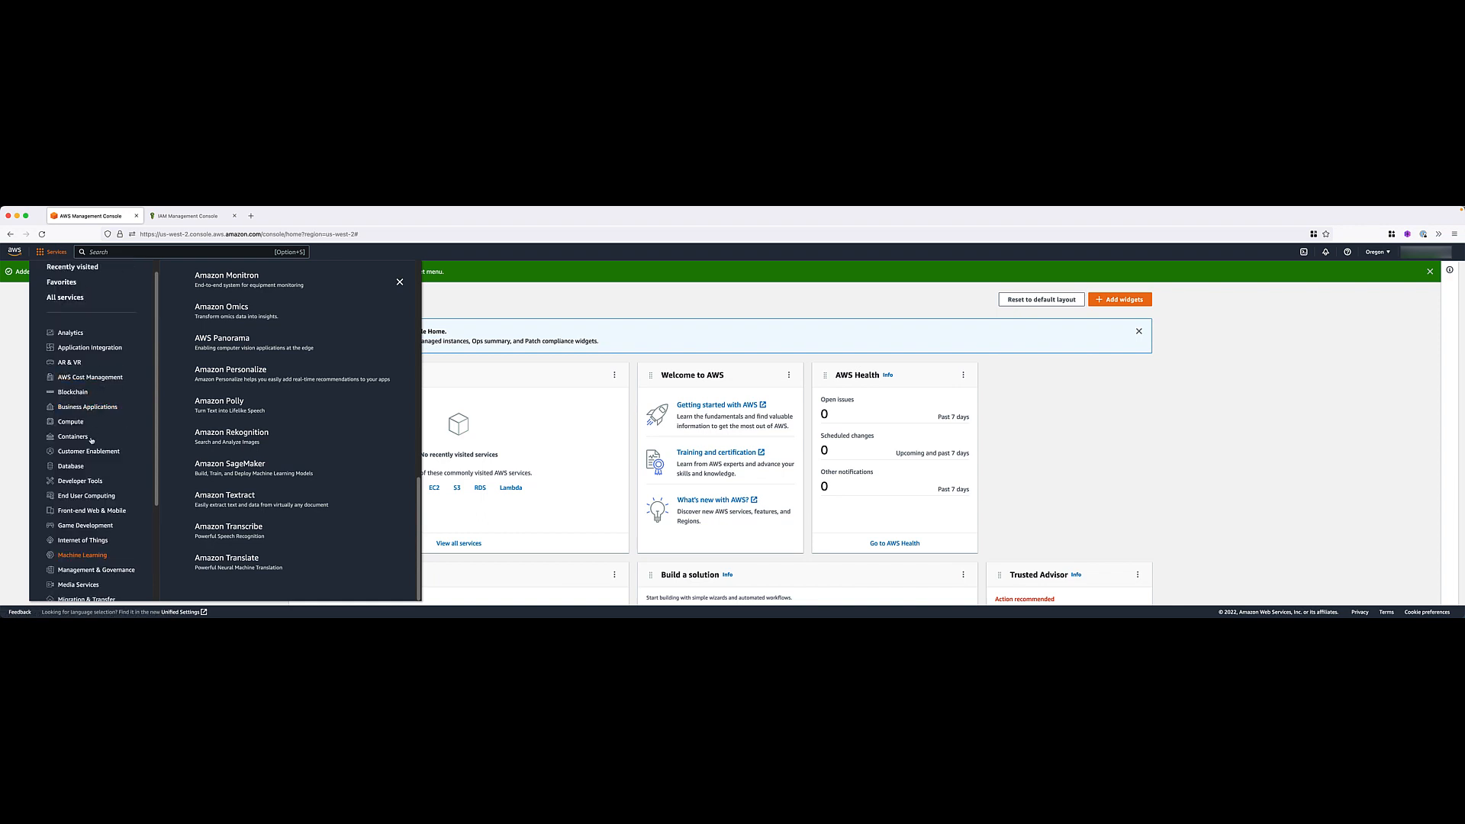
{"action": "scroll", "coordinate": [93, 427], "scroll_direction": "down", "scroll_amount": 4}
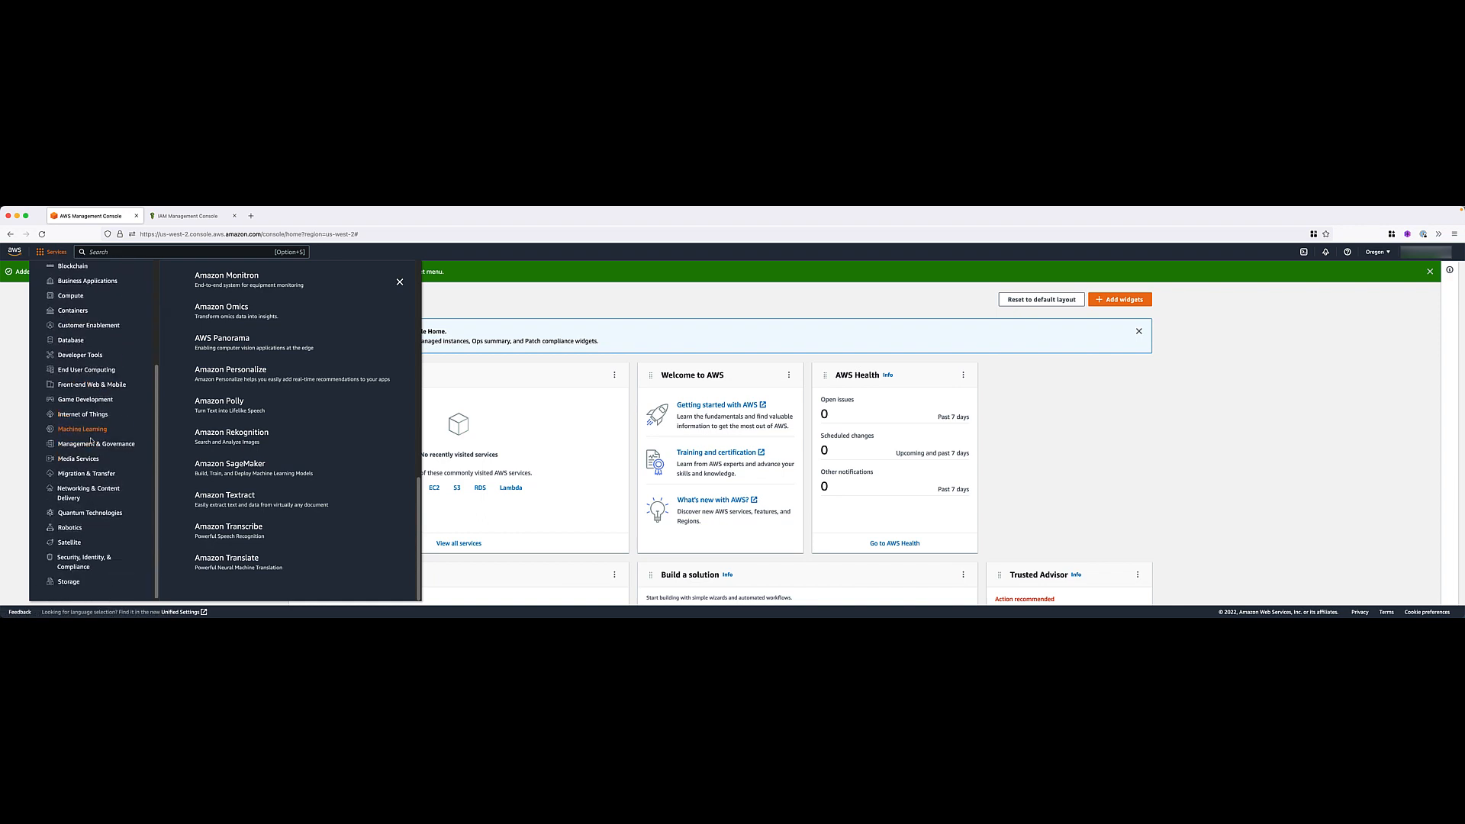
Step: View the Security, Identity & Compliance services, then switch to the IAM dashboard tab
{"action": "left_click", "coordinate": [82, 561]}
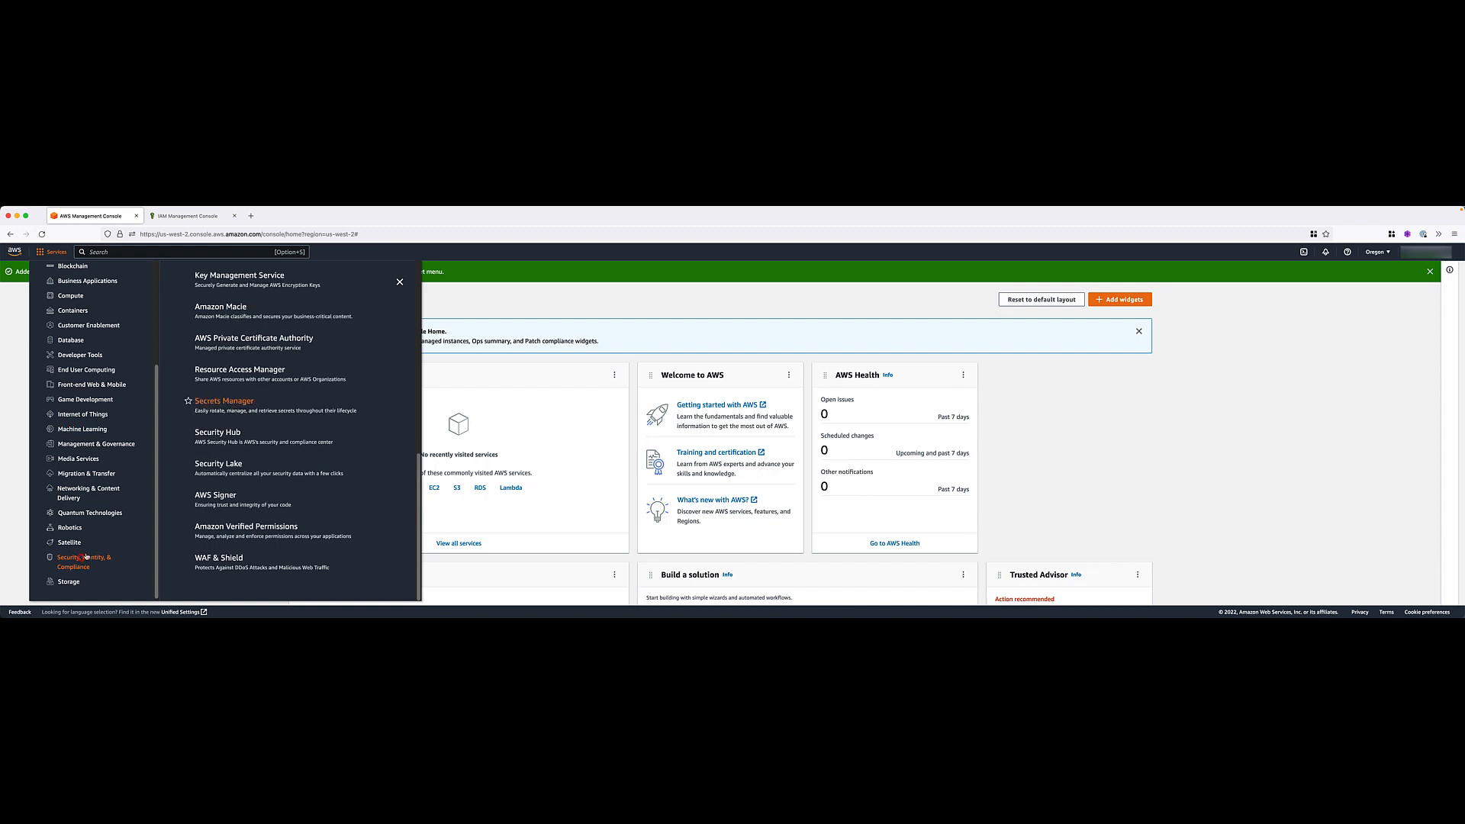
{"action": "scroll", "coordinate": [273, 373], "scroll_direction": "up", "scroll_amount": 5}
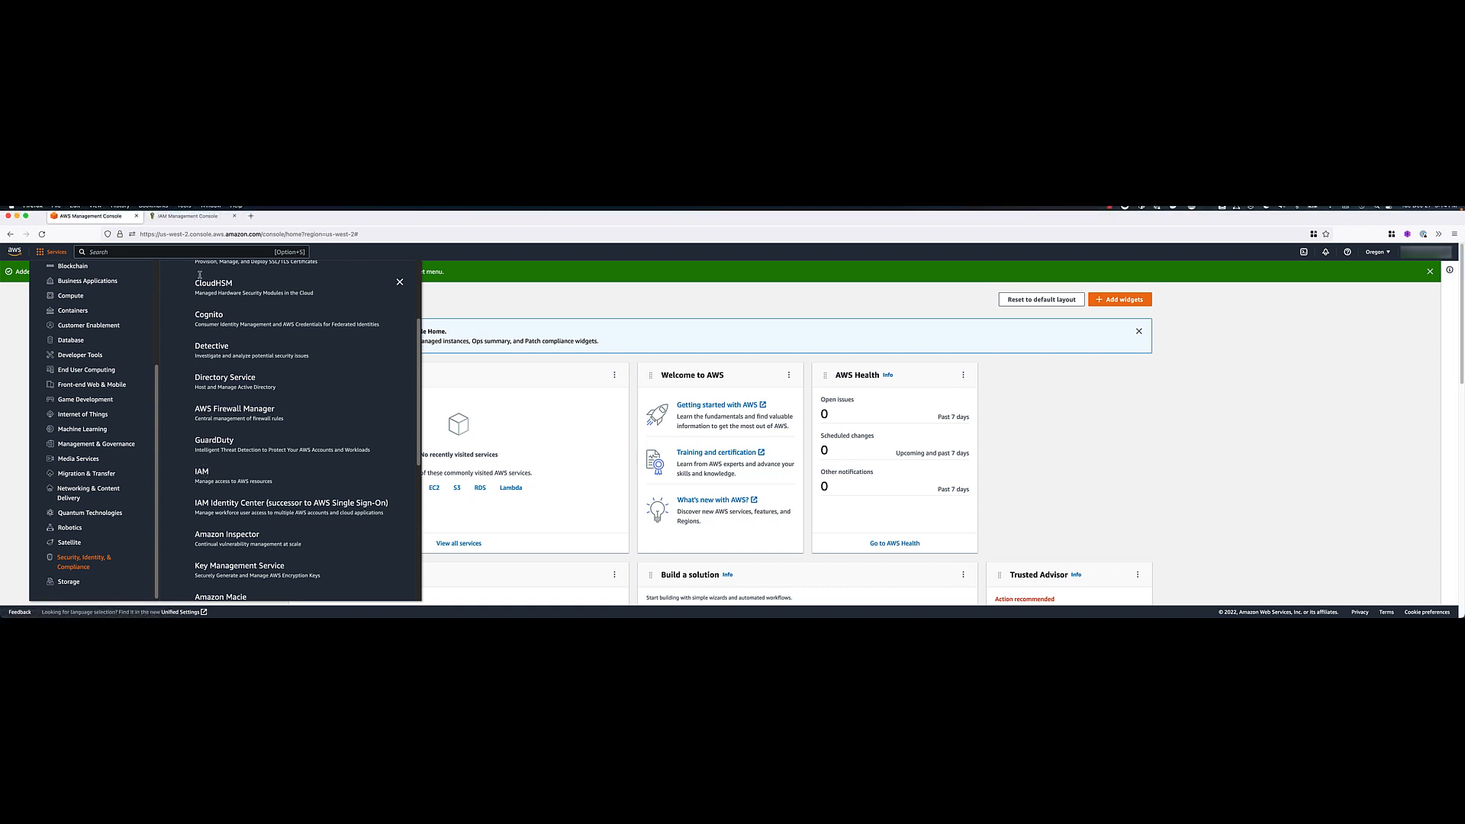
{"action": "left_click", "coordinate": [195, 217]}
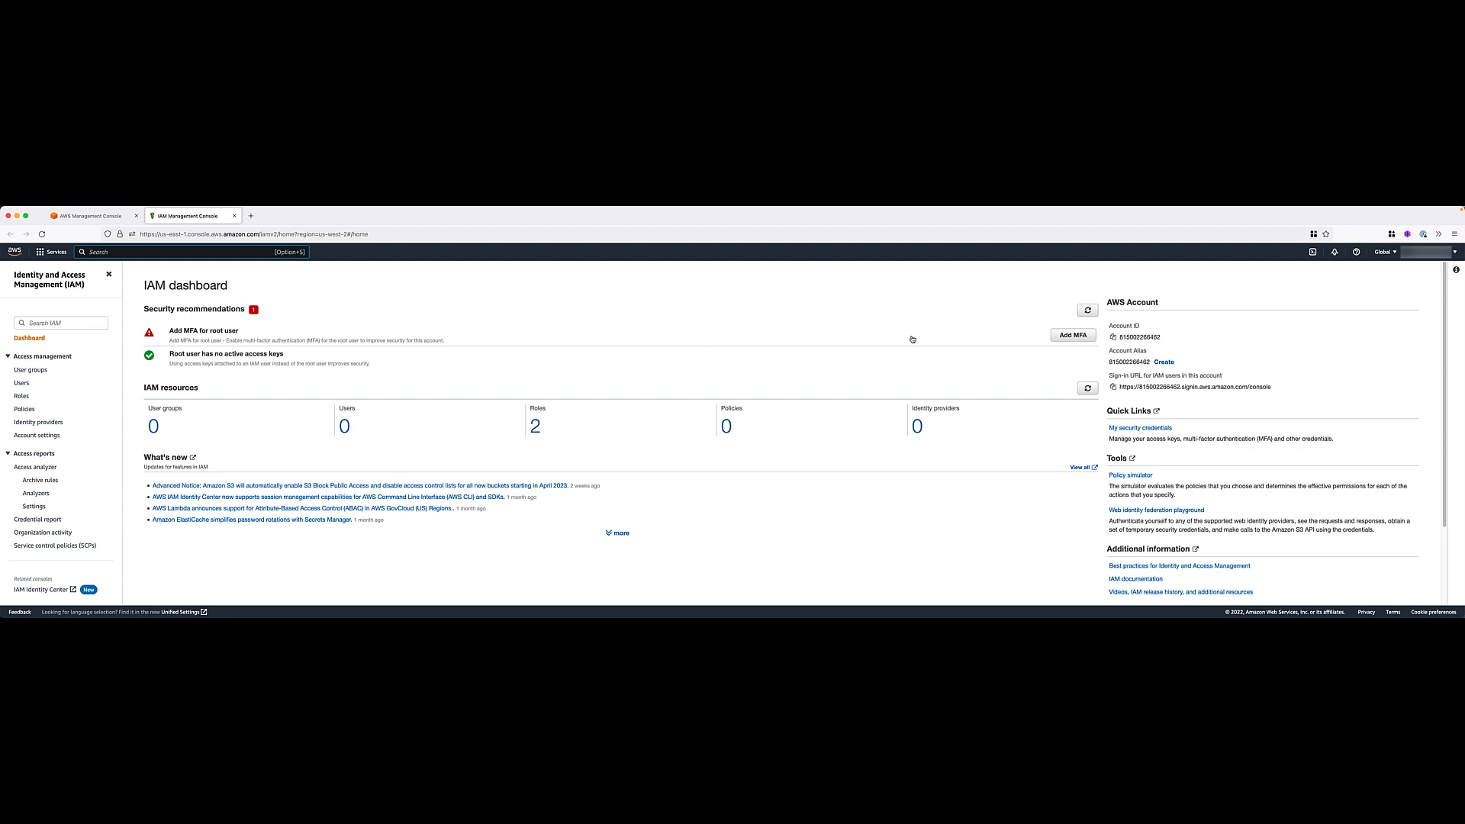
Step: Start a root-user virtual MFA device named GoogleAuth and continue to its setup
{"action": "left_click", "coordinate": [1074, 336]}
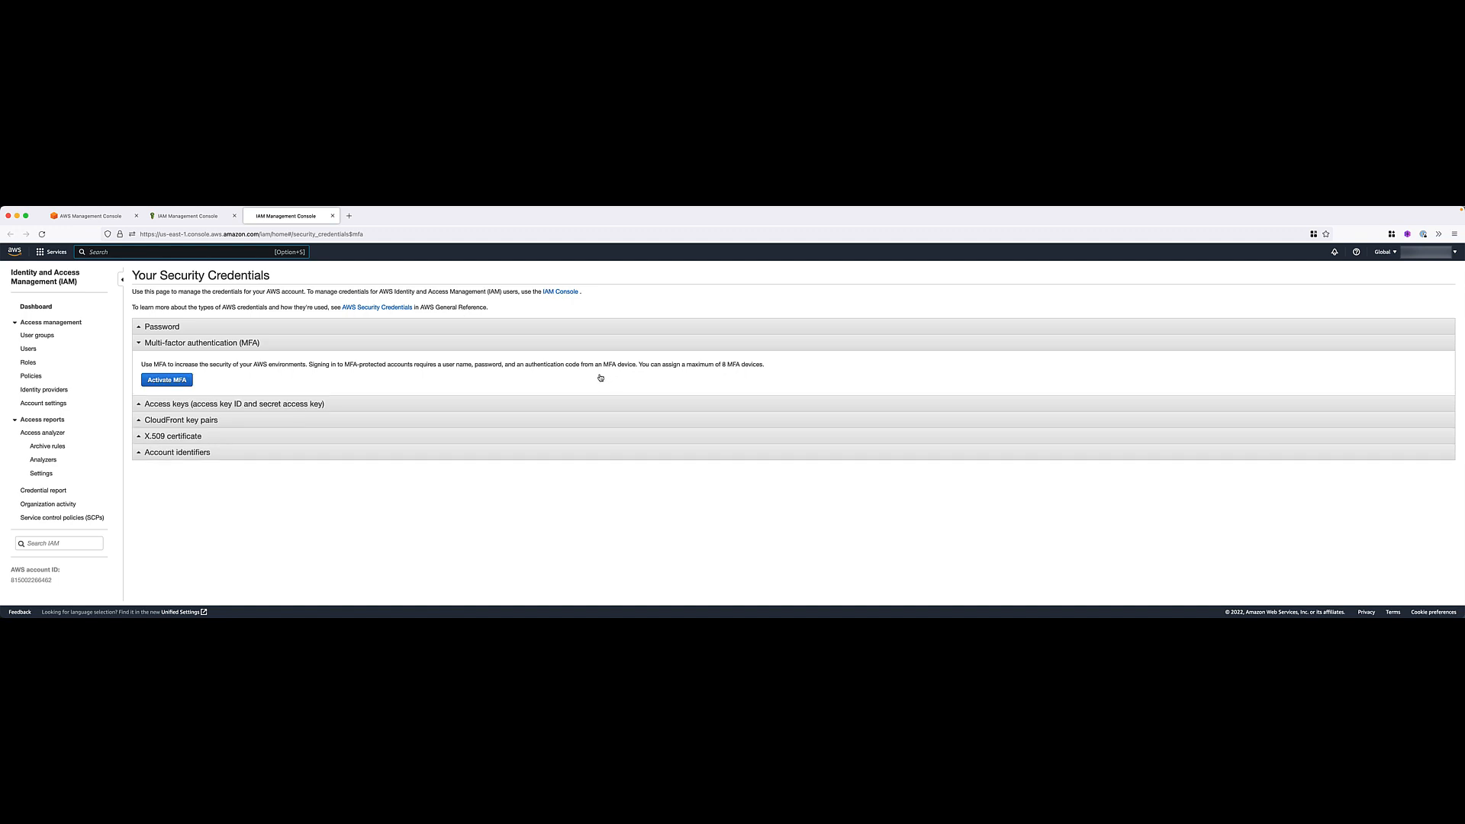
{"action": "left_click", "coordinate": [180, 381]}
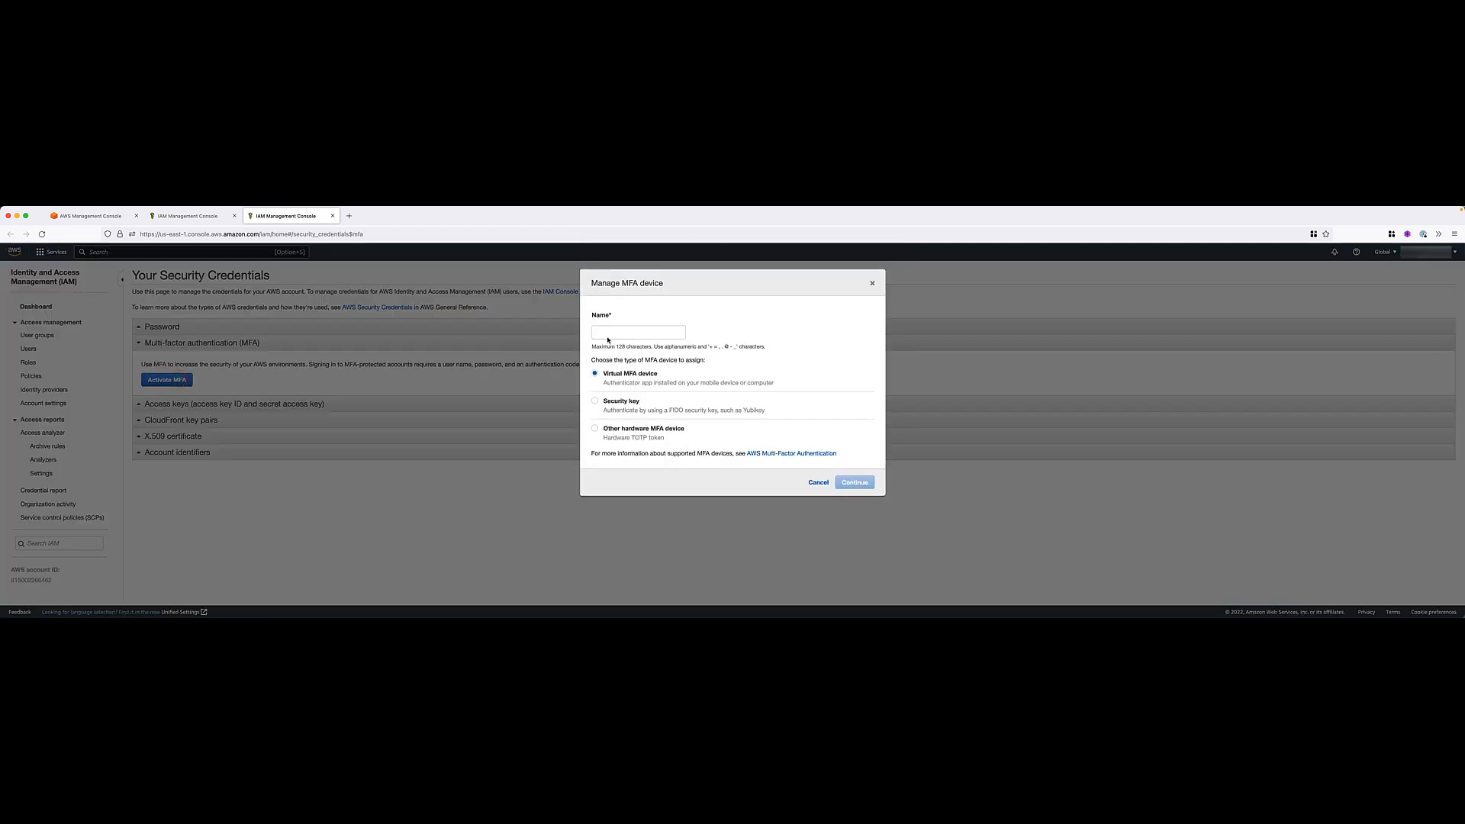
{"action": "left_click", "coordinate": [632, 335]}
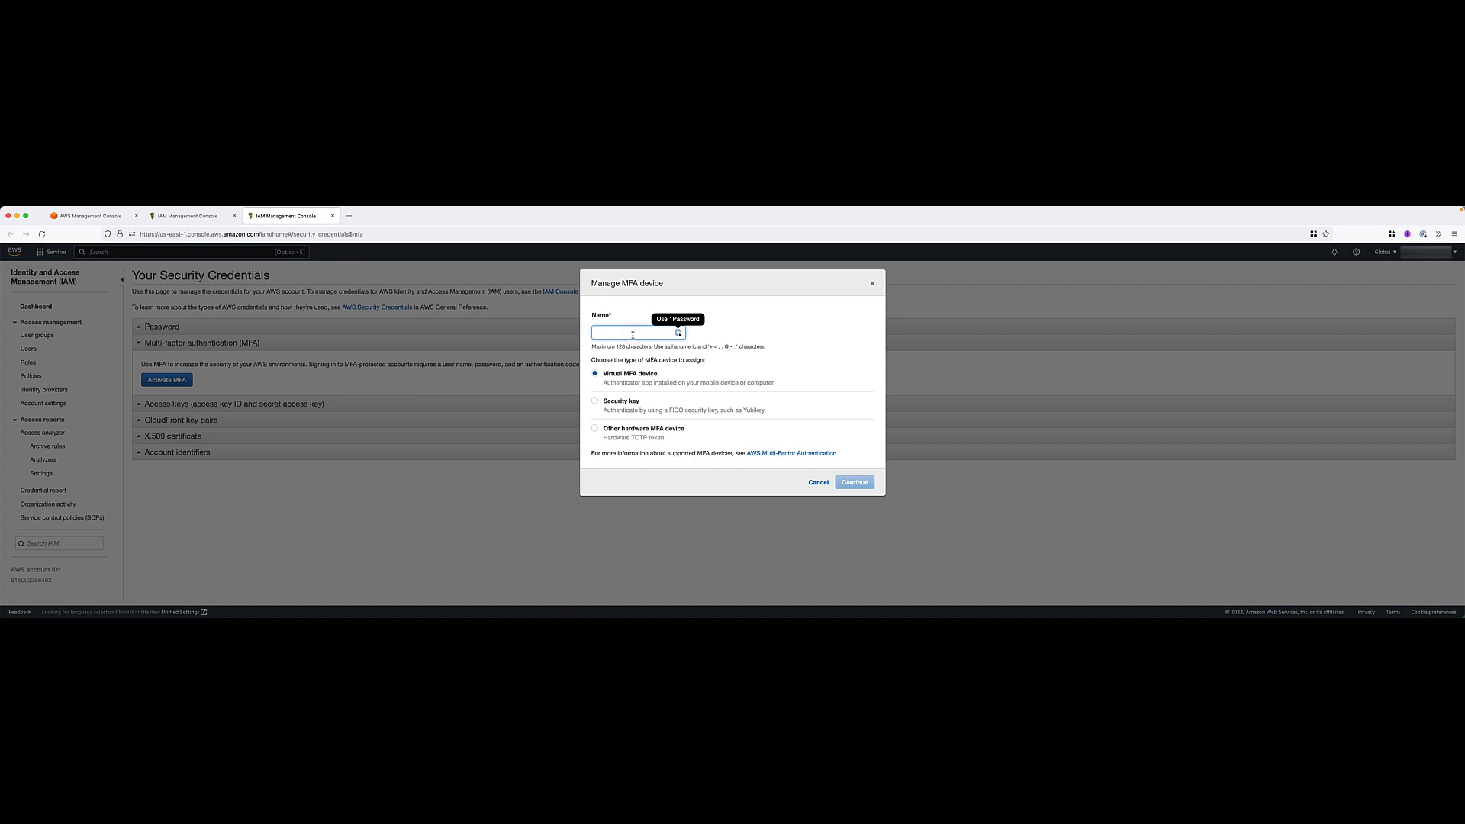
{"action": "type", "text": "GoogleAuth"}
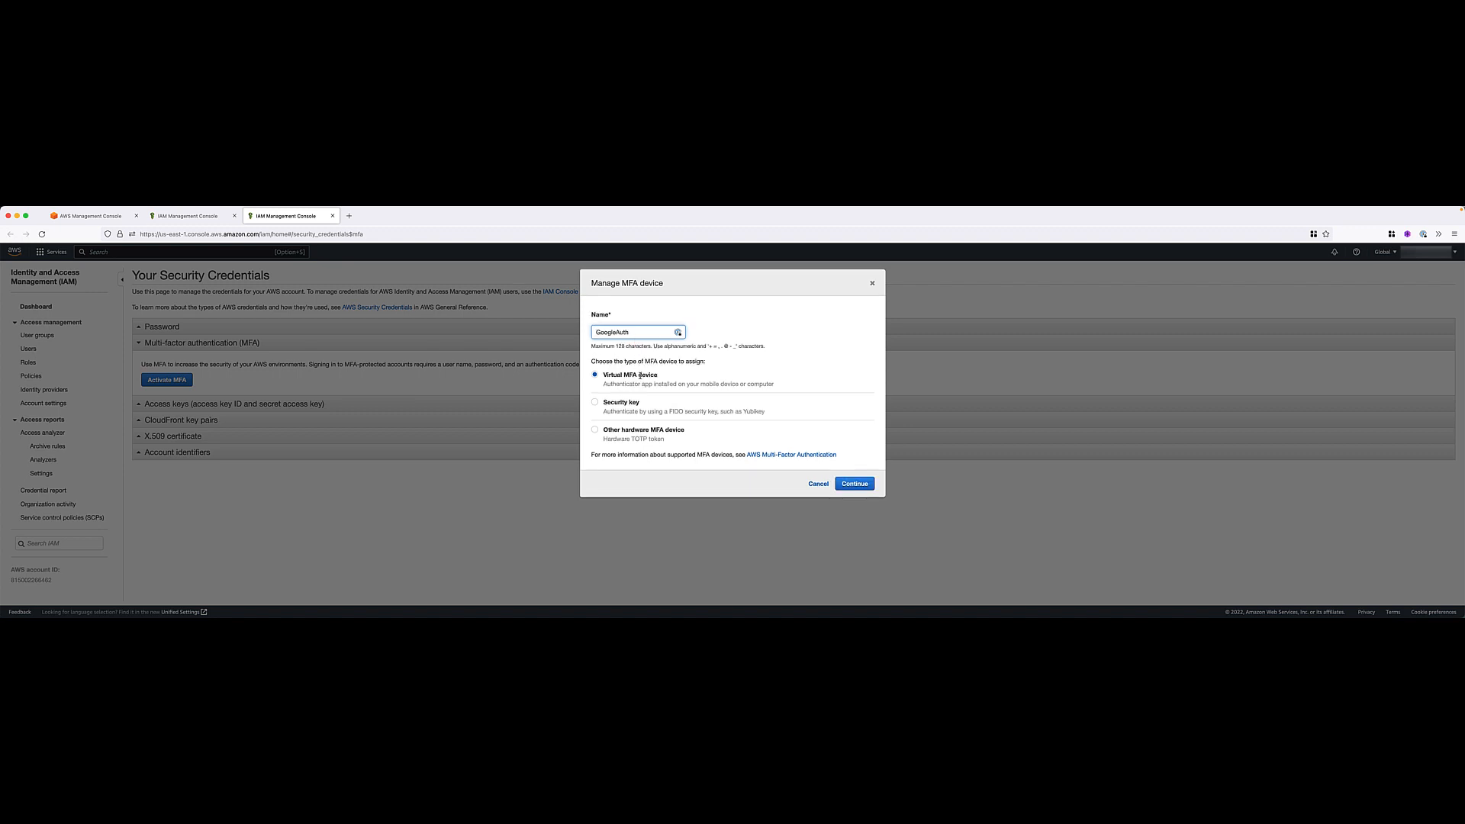
{"action": "left_click", "coordinate": [855, 484]}
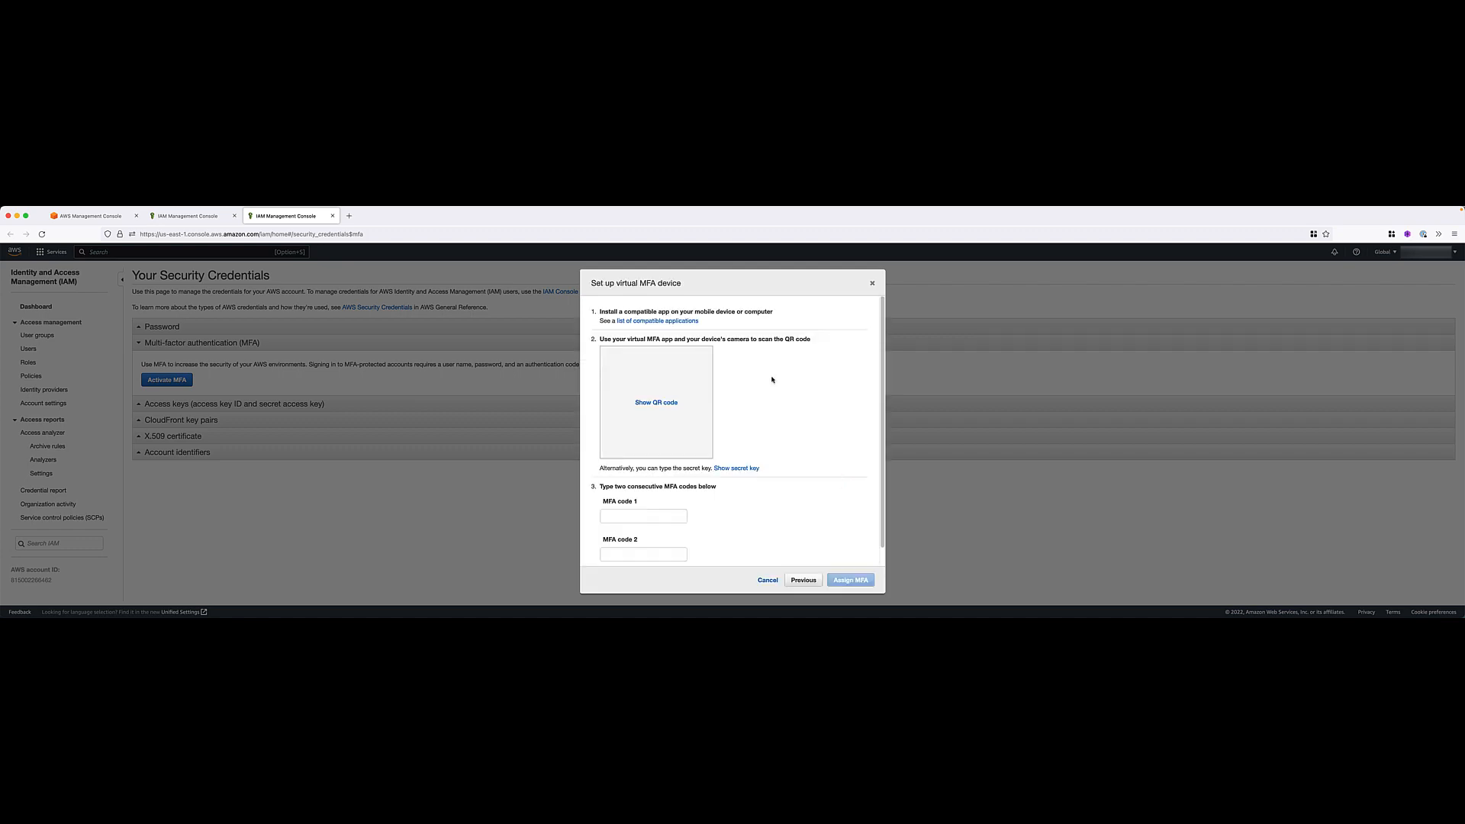
{"action": "left_click", "coordinate": [657, 321]}
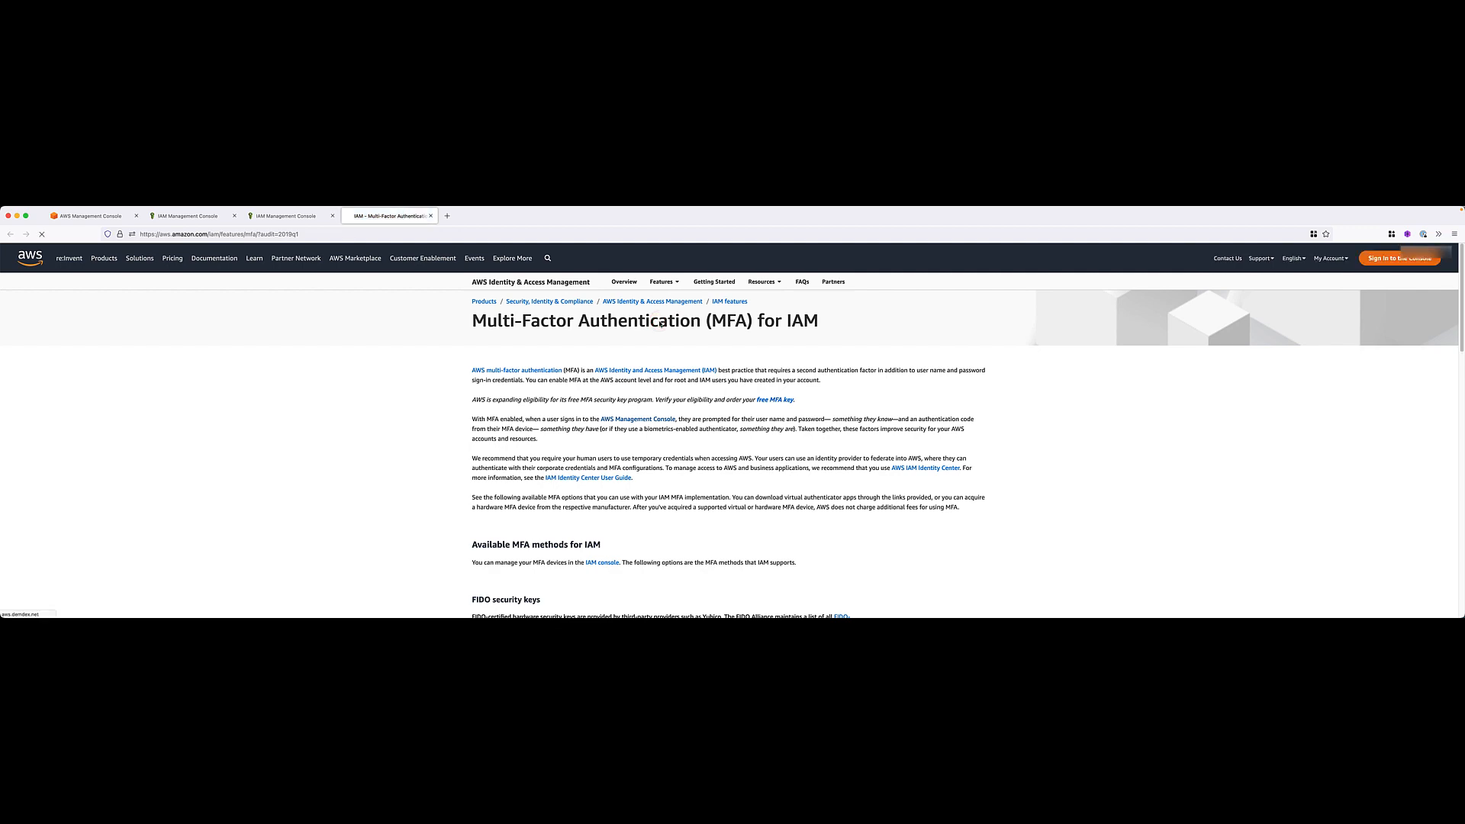
{"action": "scroll", "coordinate": [630, 466], "scroll_direction": "down", "scroll_amount": 5}
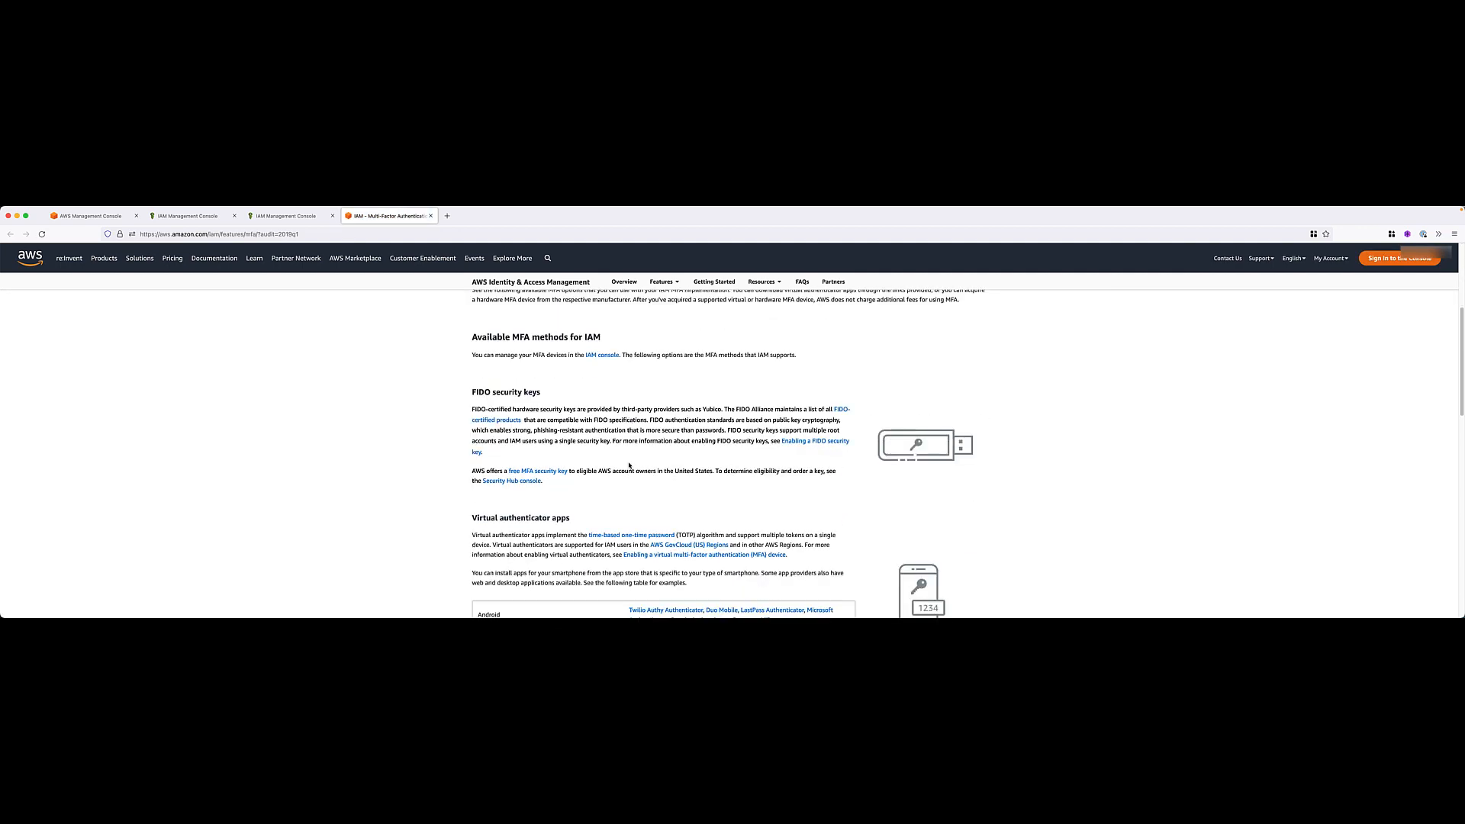
{"action": "scroll", "coordinate": [630, 465], "scroll_direction": "down", "scroll_amount": 4}
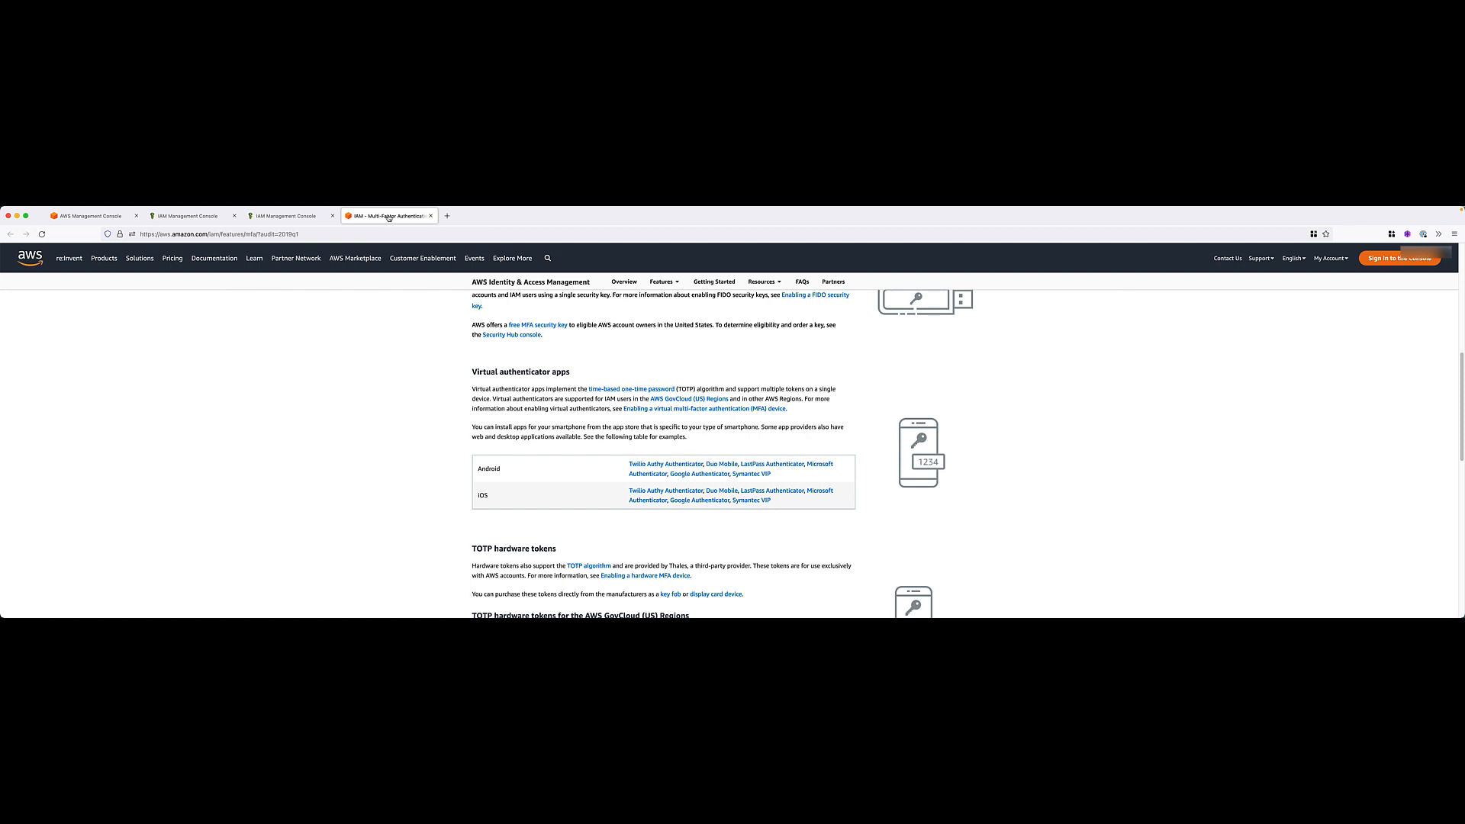
{"action": "left_click", "coordinate": [431, 215]}
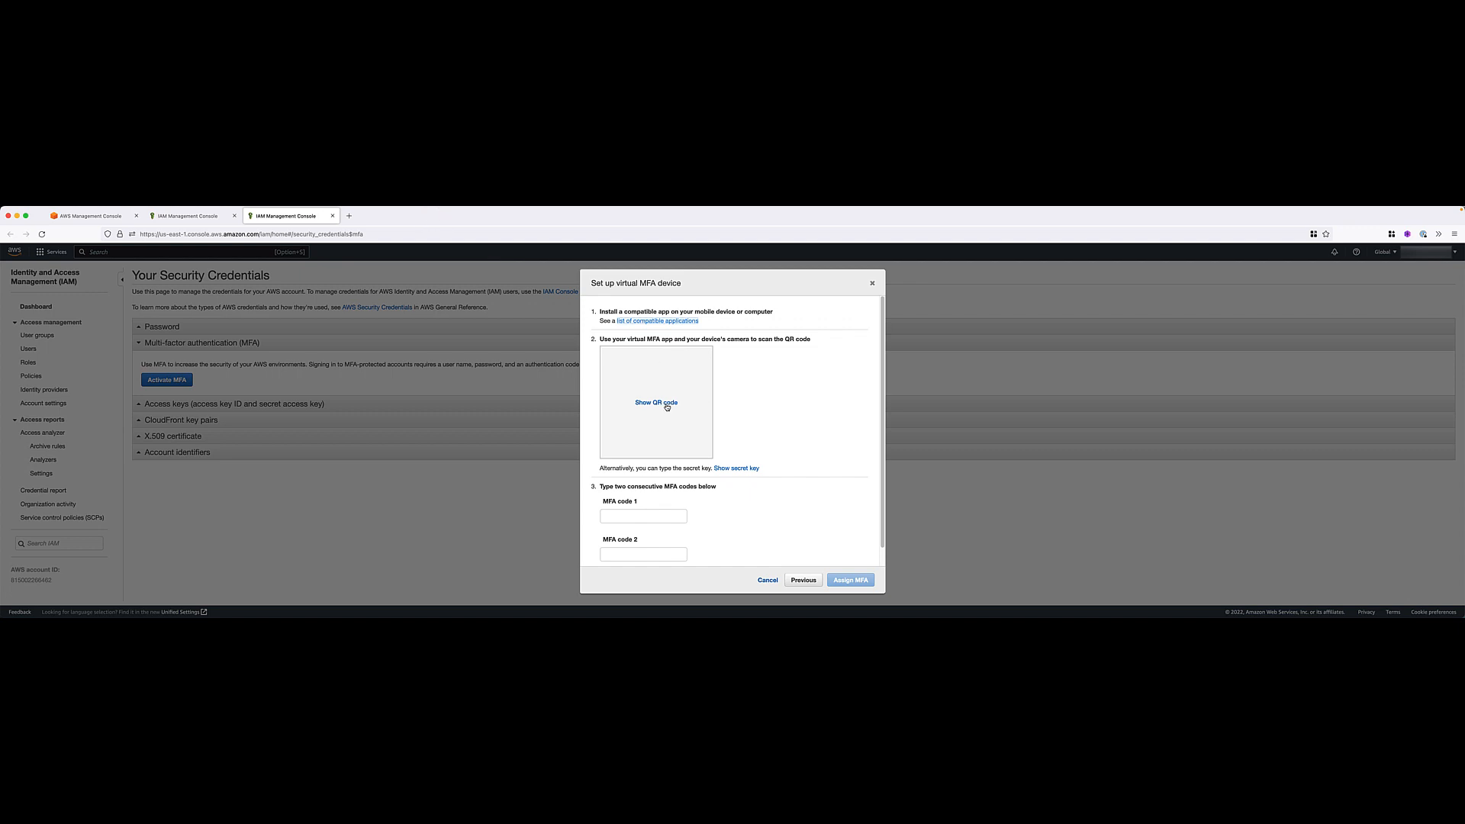
Step: Enter the authenticator app's MFA codes, assign the GoogleAuth device, and close the confirmation
{"action": "scroll", "coordinate": [667, 407], "scroll_direction": "down", "scroll_amount": 1}
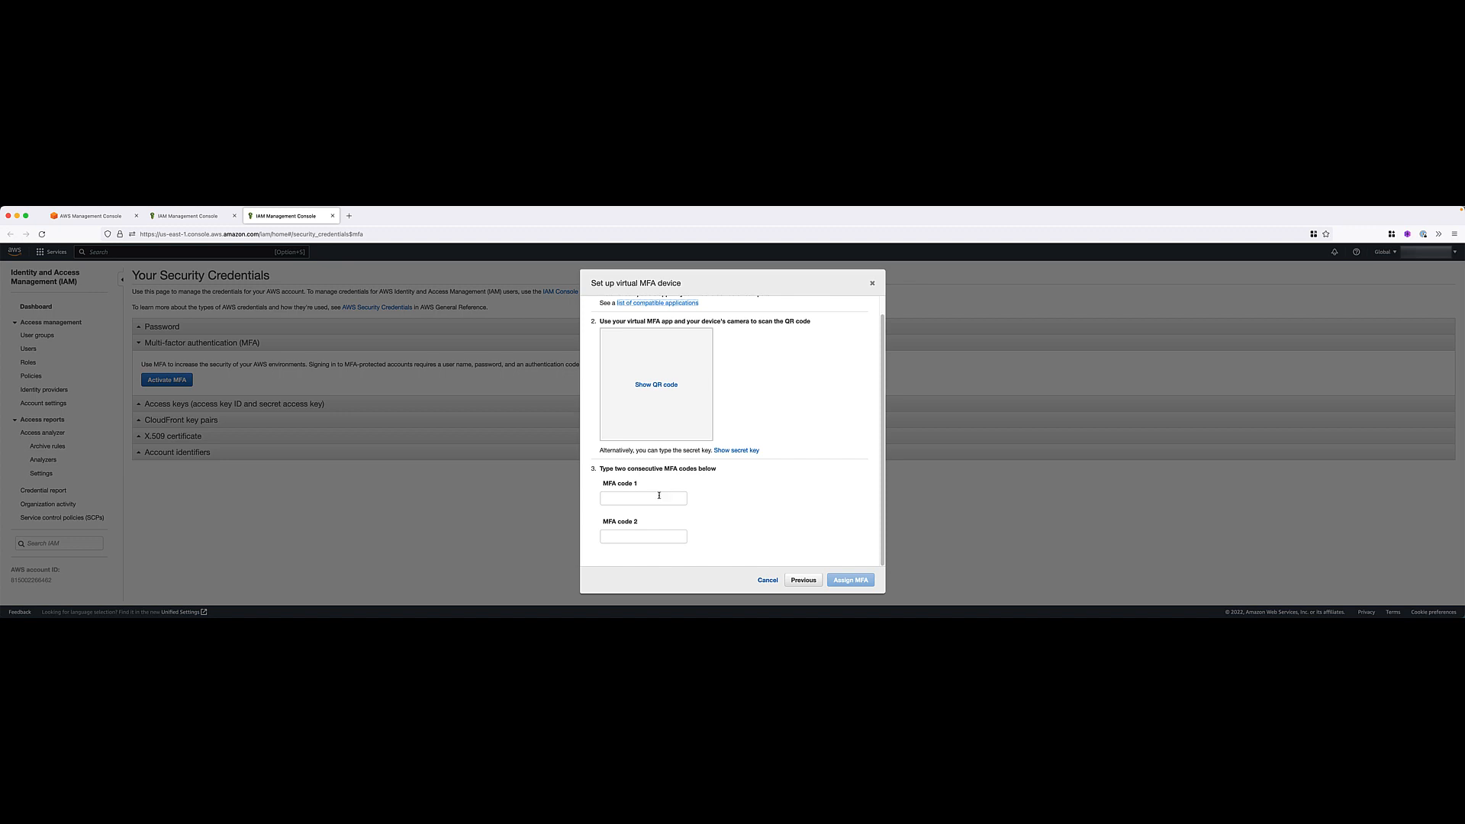
{"action": "left_click", "coordinate": [628, 498]}
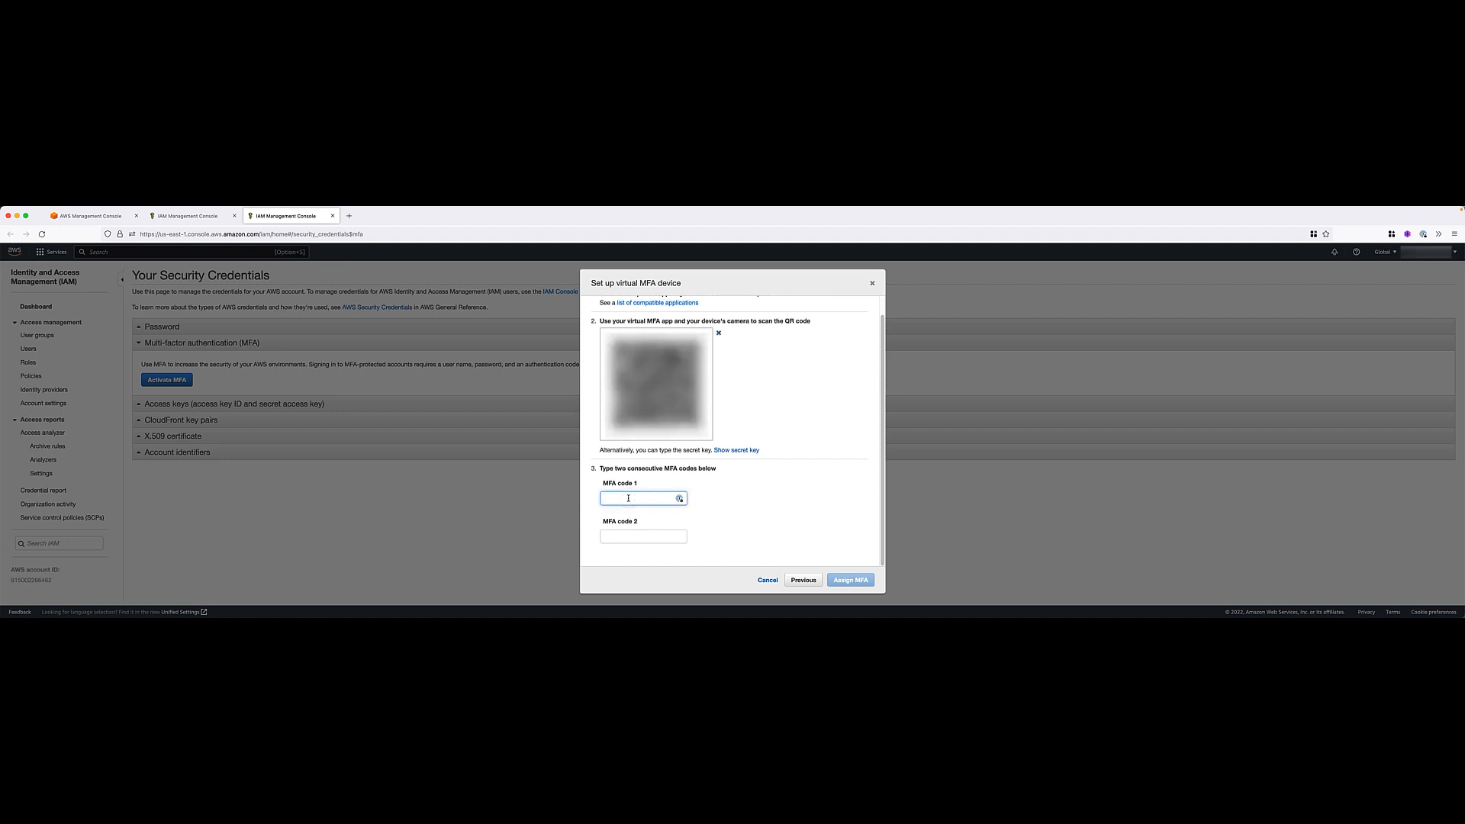
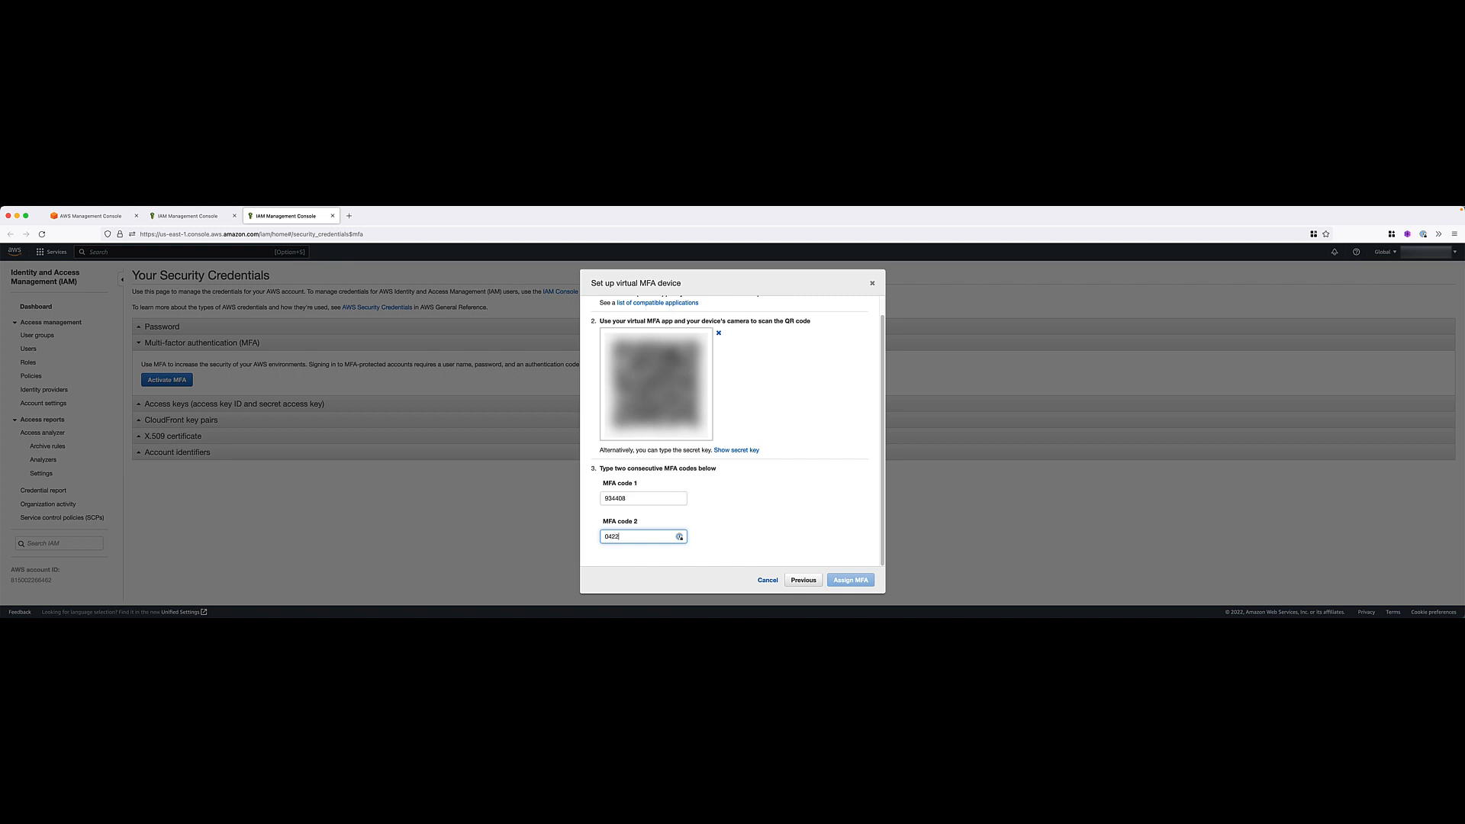
{"action": "left_click", "coordinate": [854, 581]}
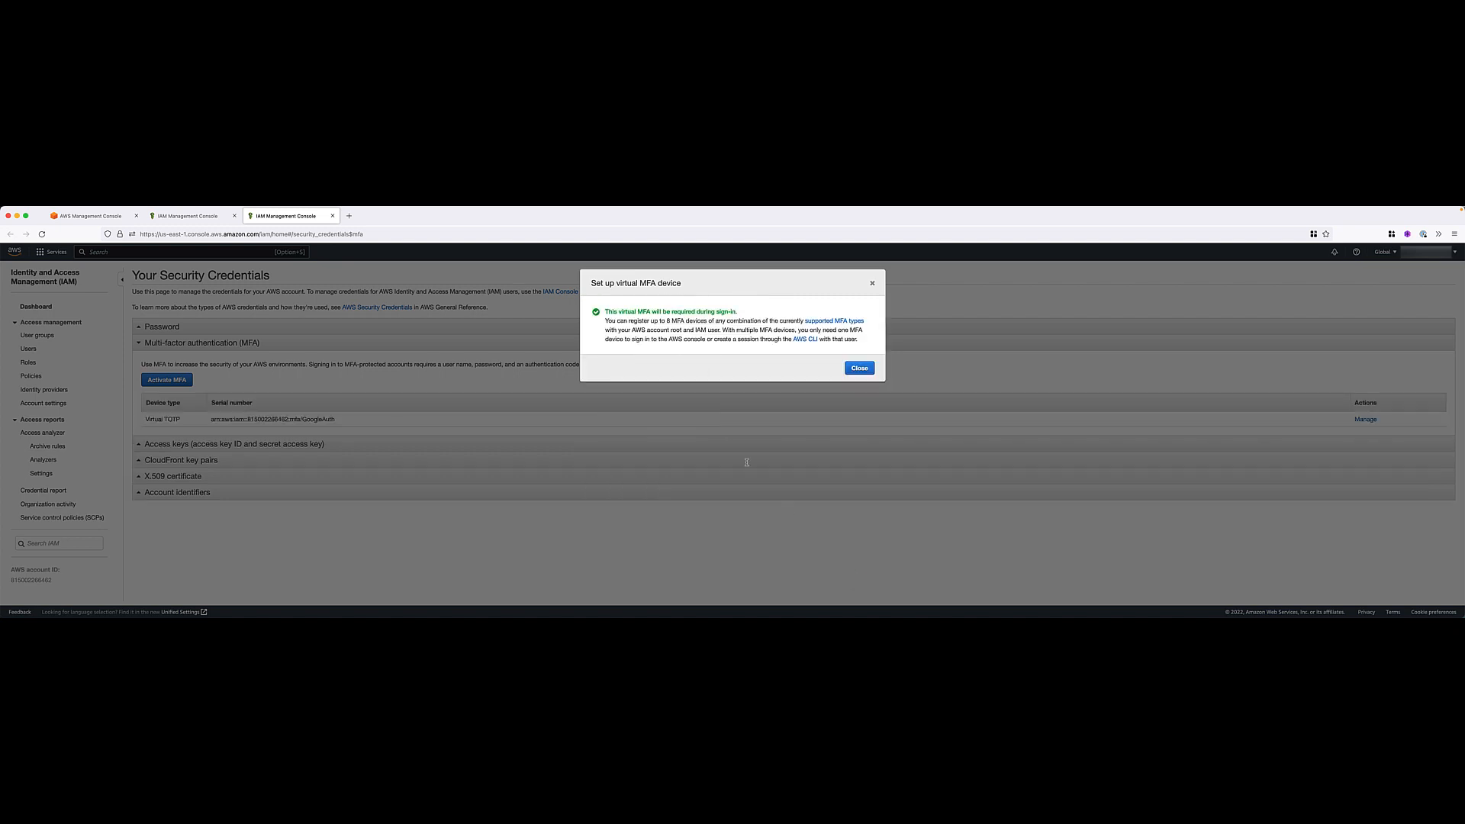
{"action": "left_click_drag", "start_coordinate": [606, 312], "coordinate": [734, 310]}
{"action": "left_click", "coordinate": [850, 368]}
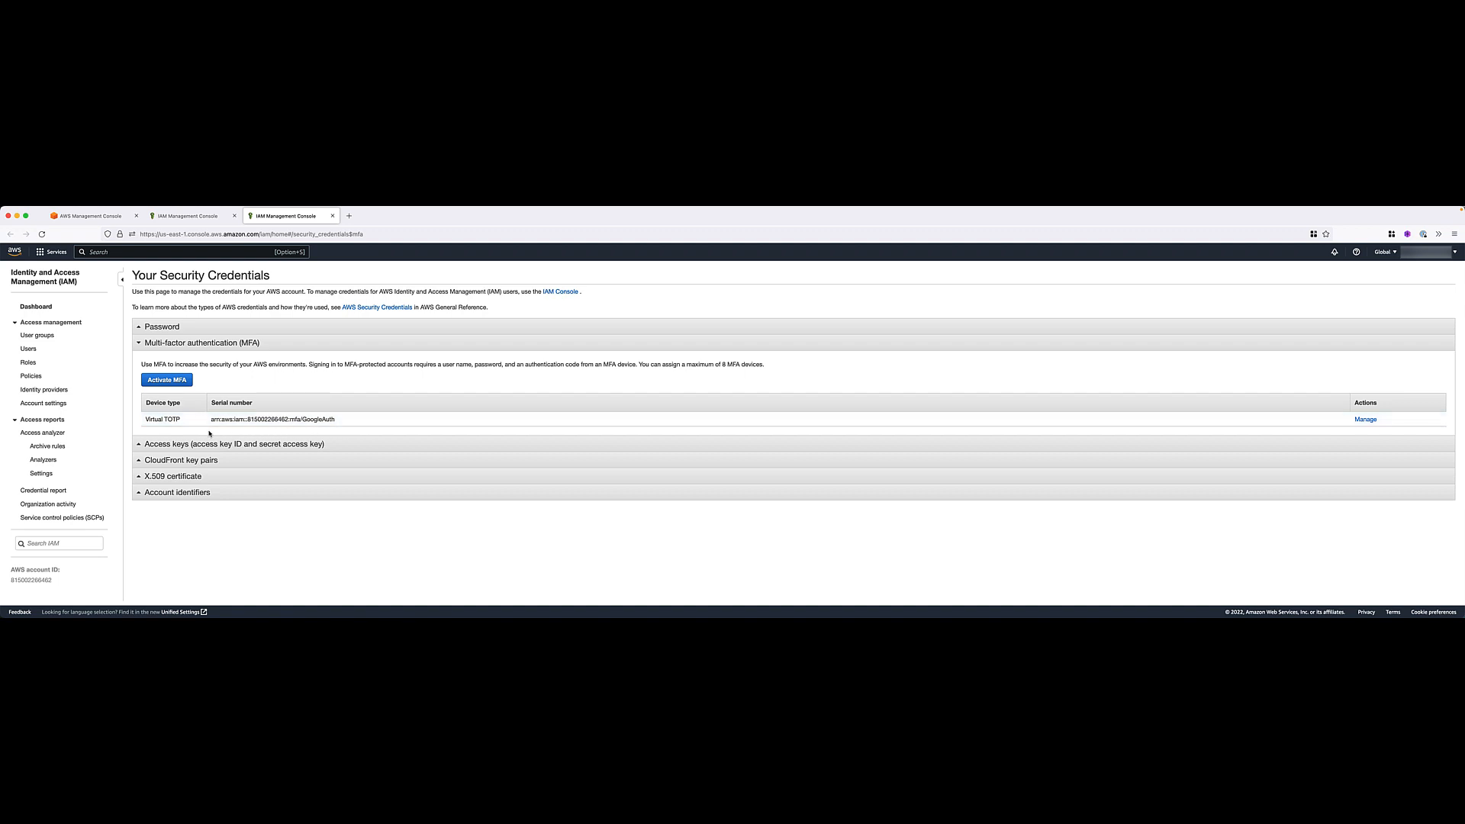
Step: From the IAM Users list, start a new user with access key access and enter its name
{"action": "left_click", "coordinate": [29, 349]}
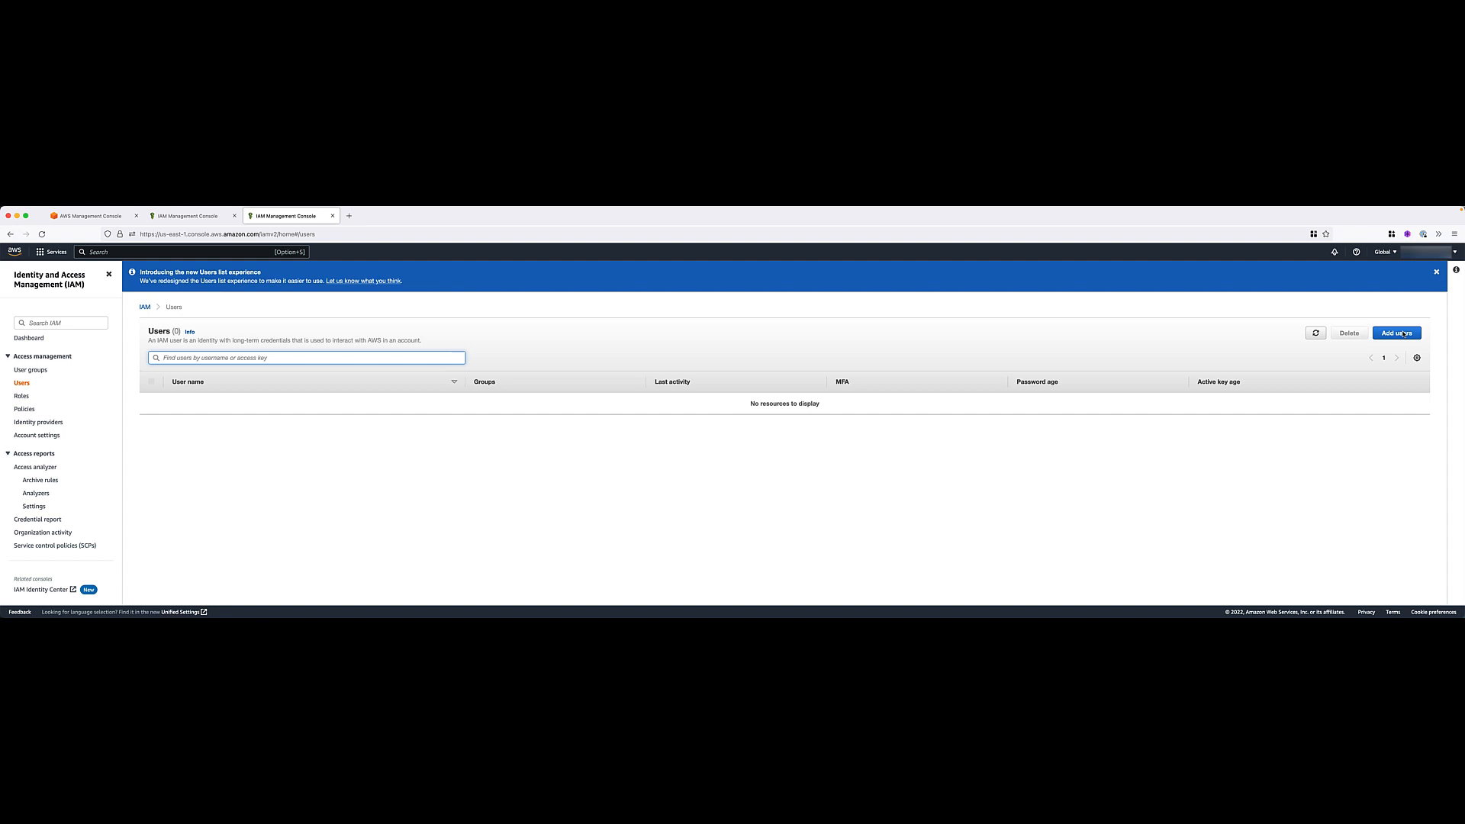
{"action": "left_click", "coordinate": [1403, 334]}
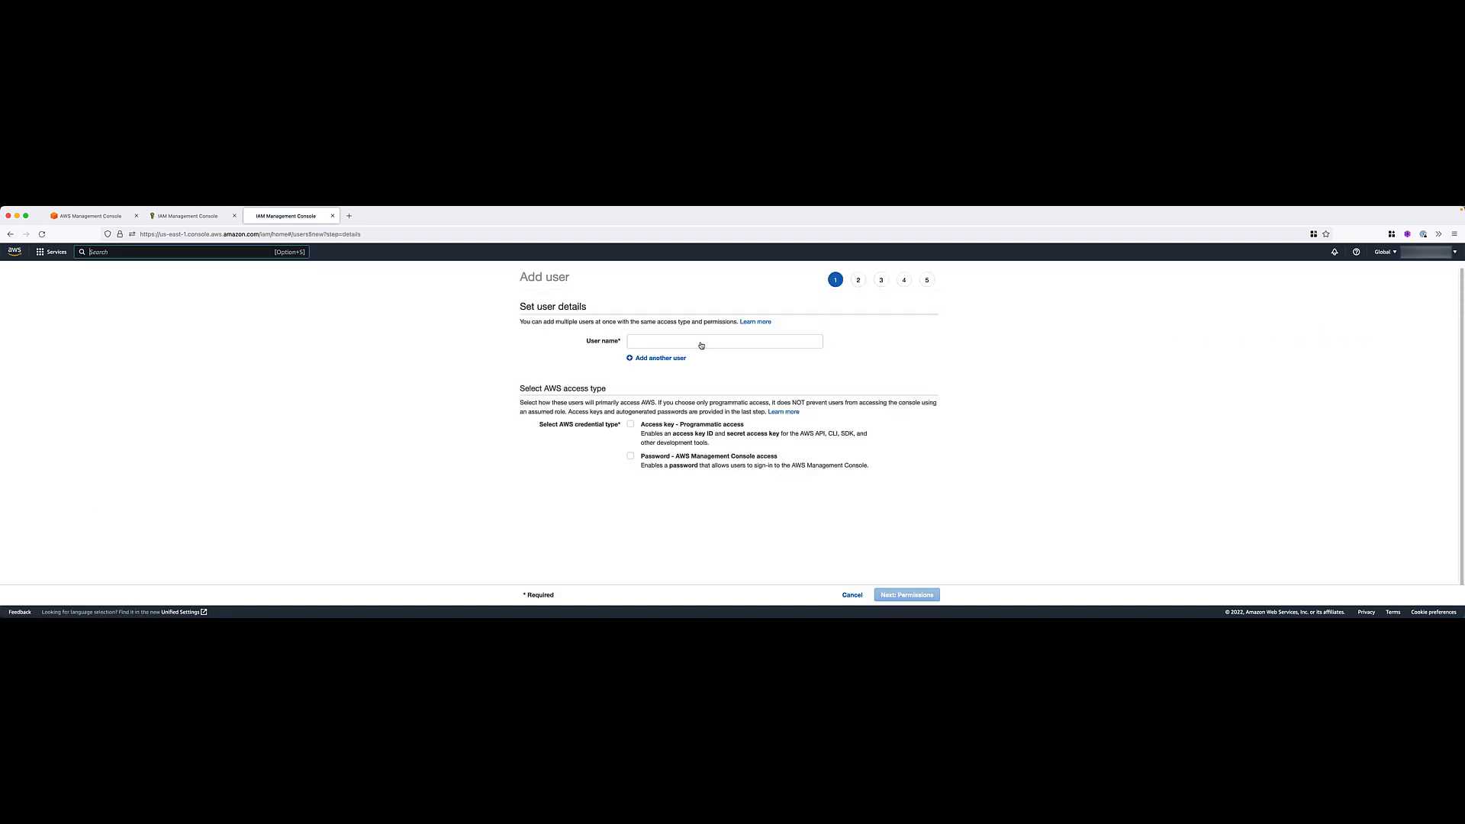
{"action": "left_click", "coordinate": [701, 345]}
{"action": "type", "text": "admin"}
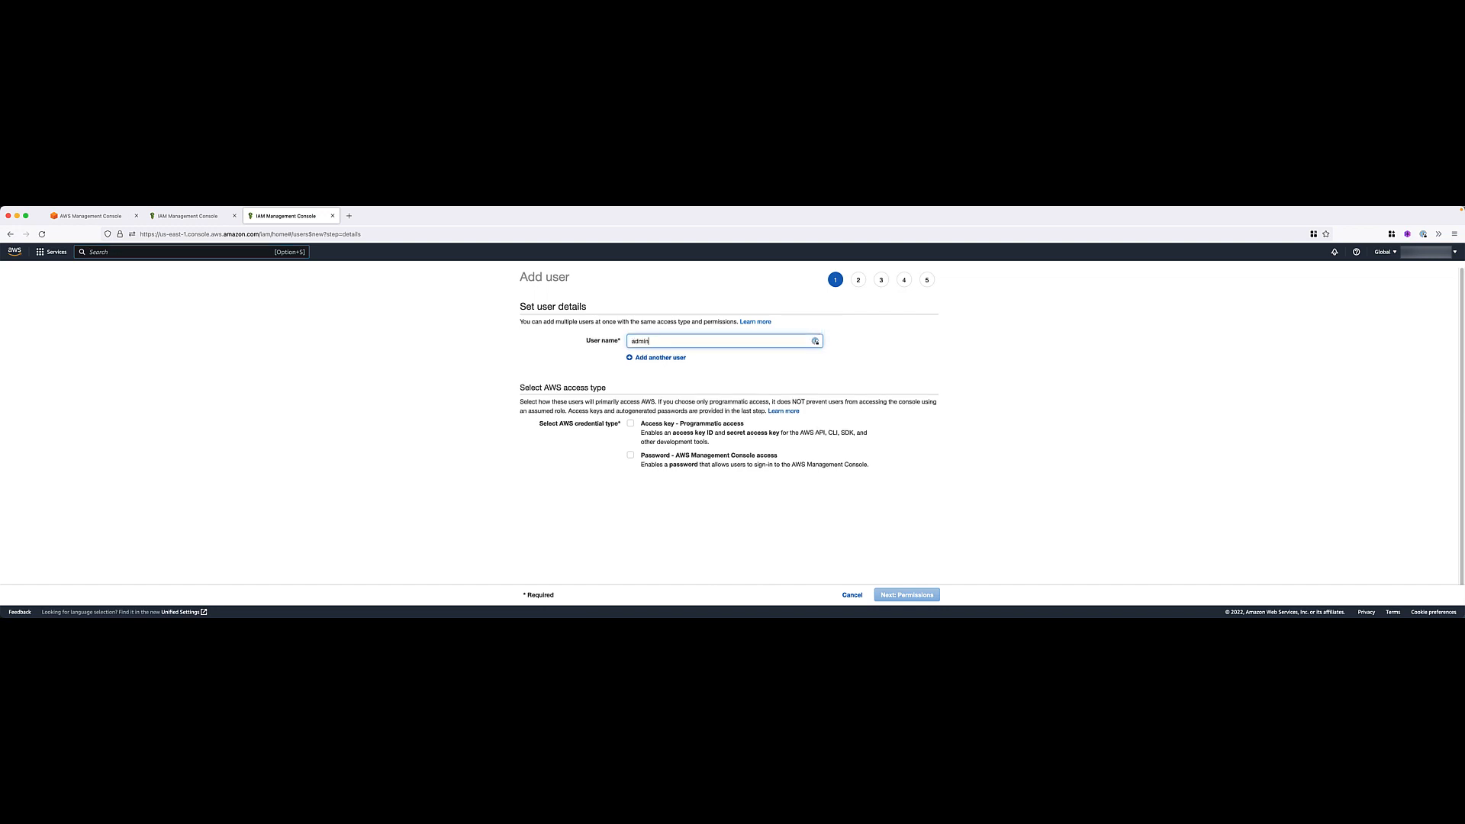
{"action": "type", "text": "User"}
{"action": "left_click", "coordinate": [632, 425]}
{"action": "double_click", "coordinate": [645, 341]}
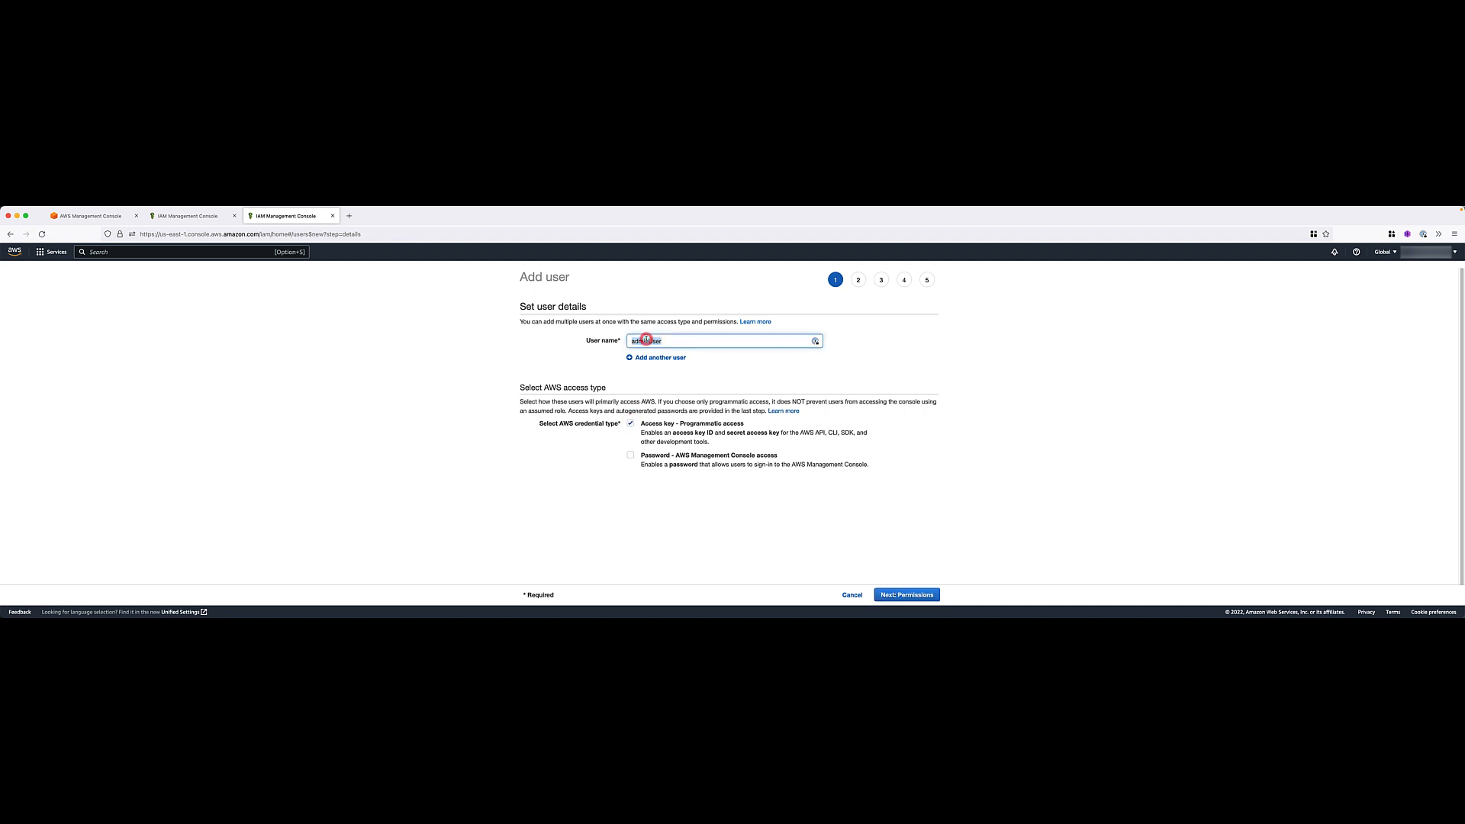
{"action": "type", "text": "admin"}
{"action": "key", "text": "Tab"}
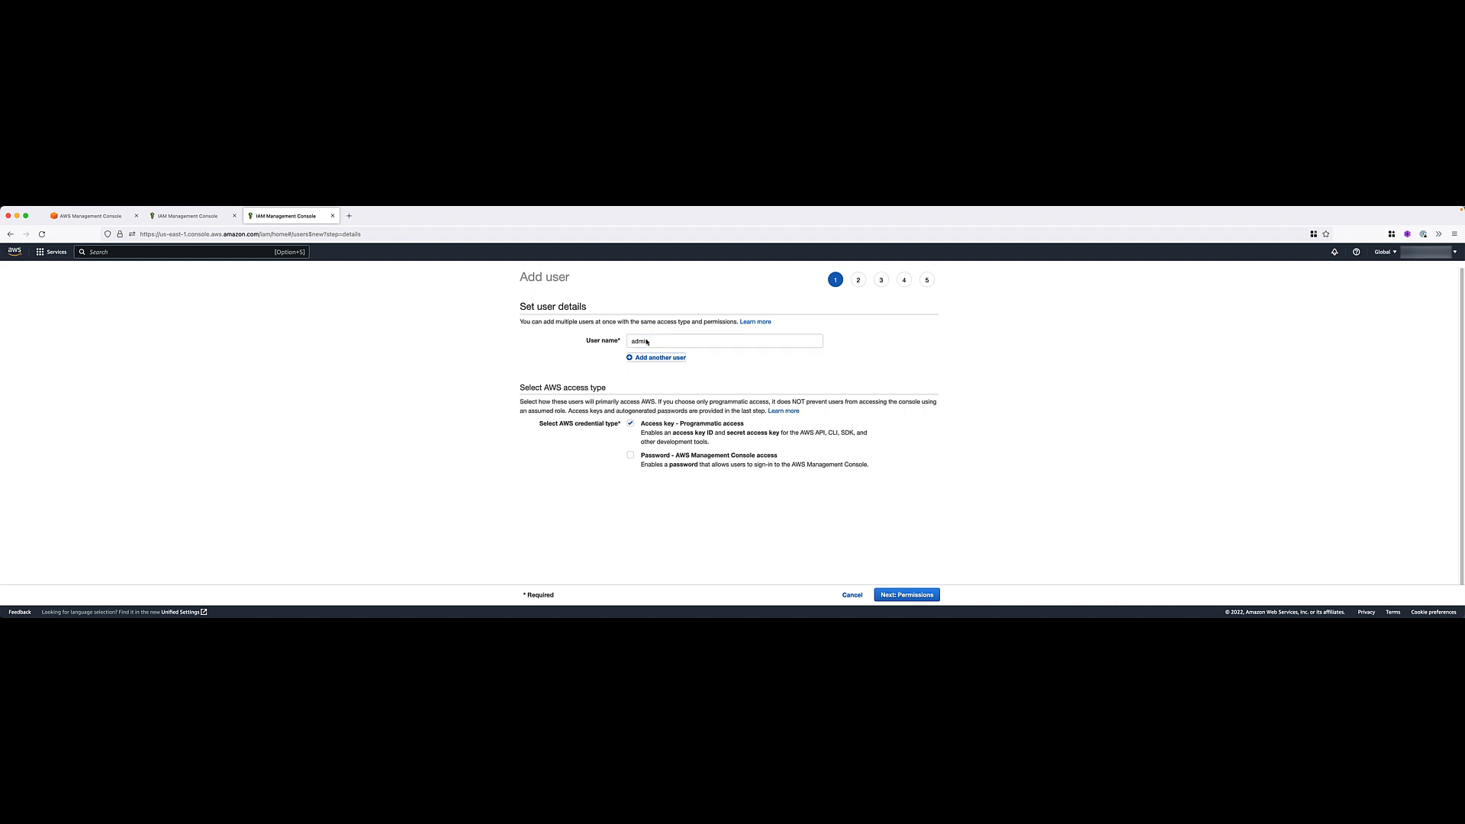
Step: Add console access with a custom password, no required reset, and finalize the name admin_aws5
{"action": "left_click", "coordinate": [630, 455]}
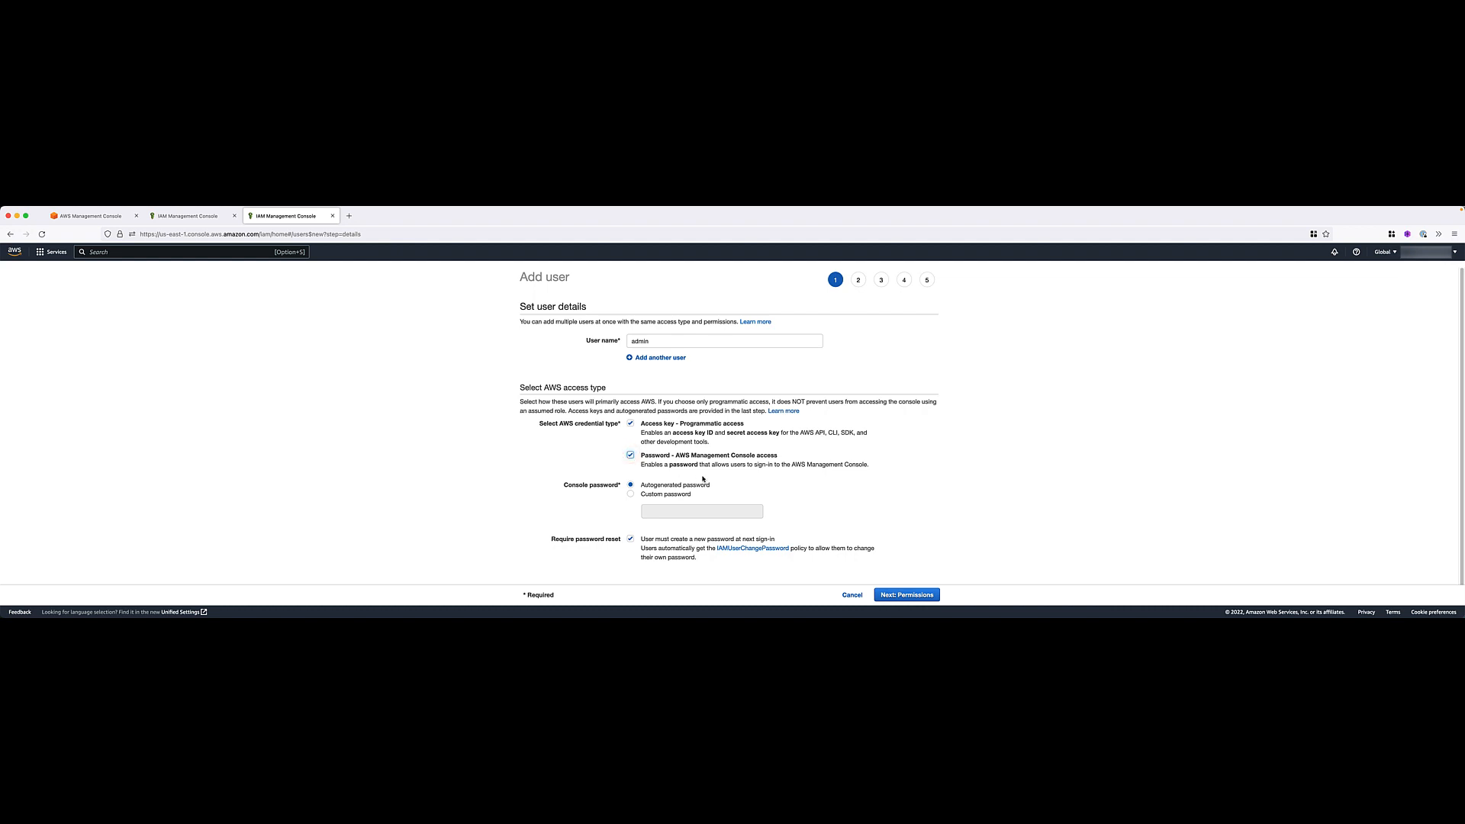
{"action": "left_click", "coordinate": [631, 495]}
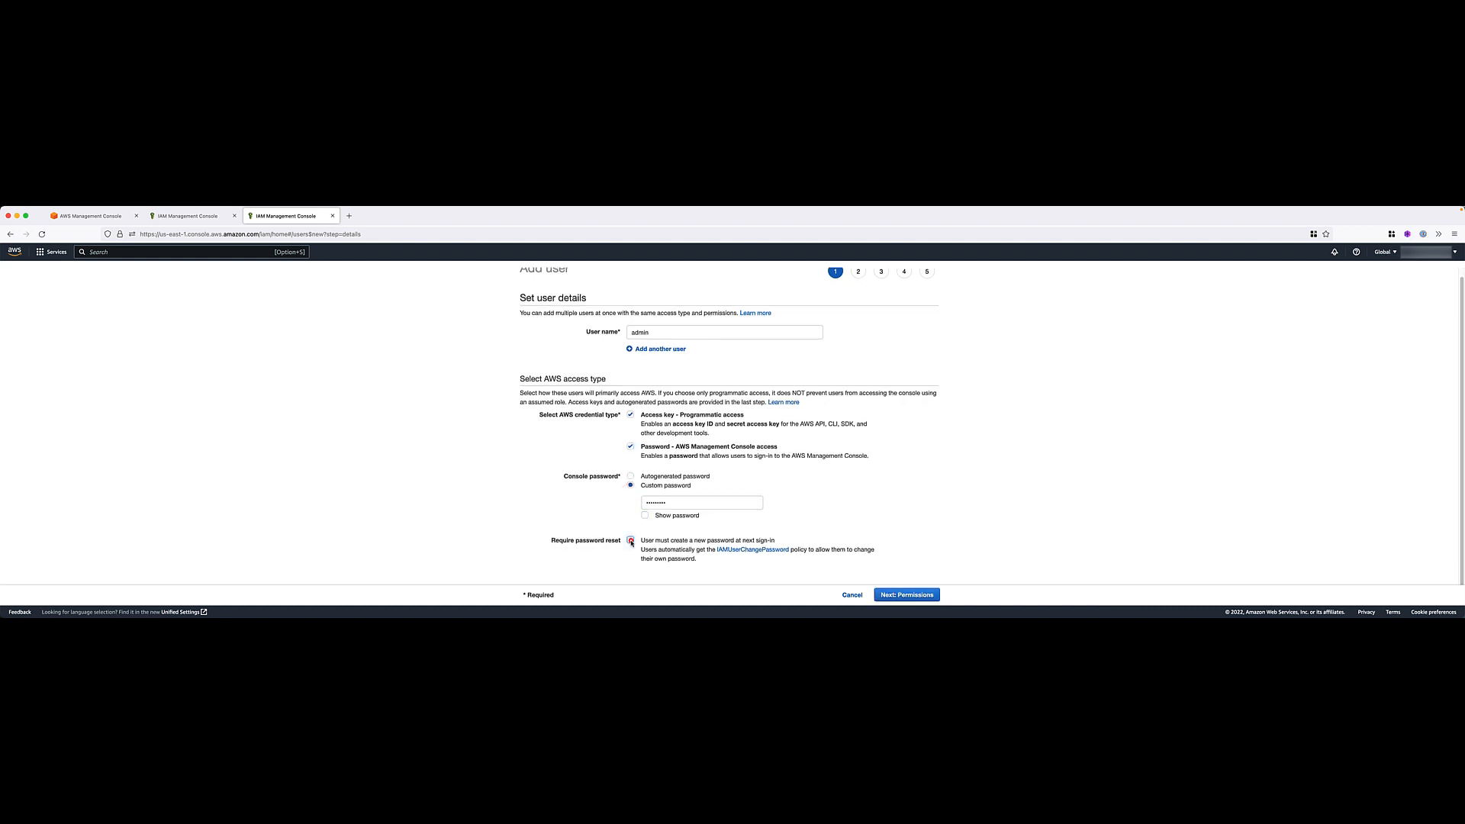
{"action": "left_click", "coordinate": [631, 541]}
{"action": "scroll", "coordinate": [632, 543], "scroll_direction": "up", "scroll_amount": 1}
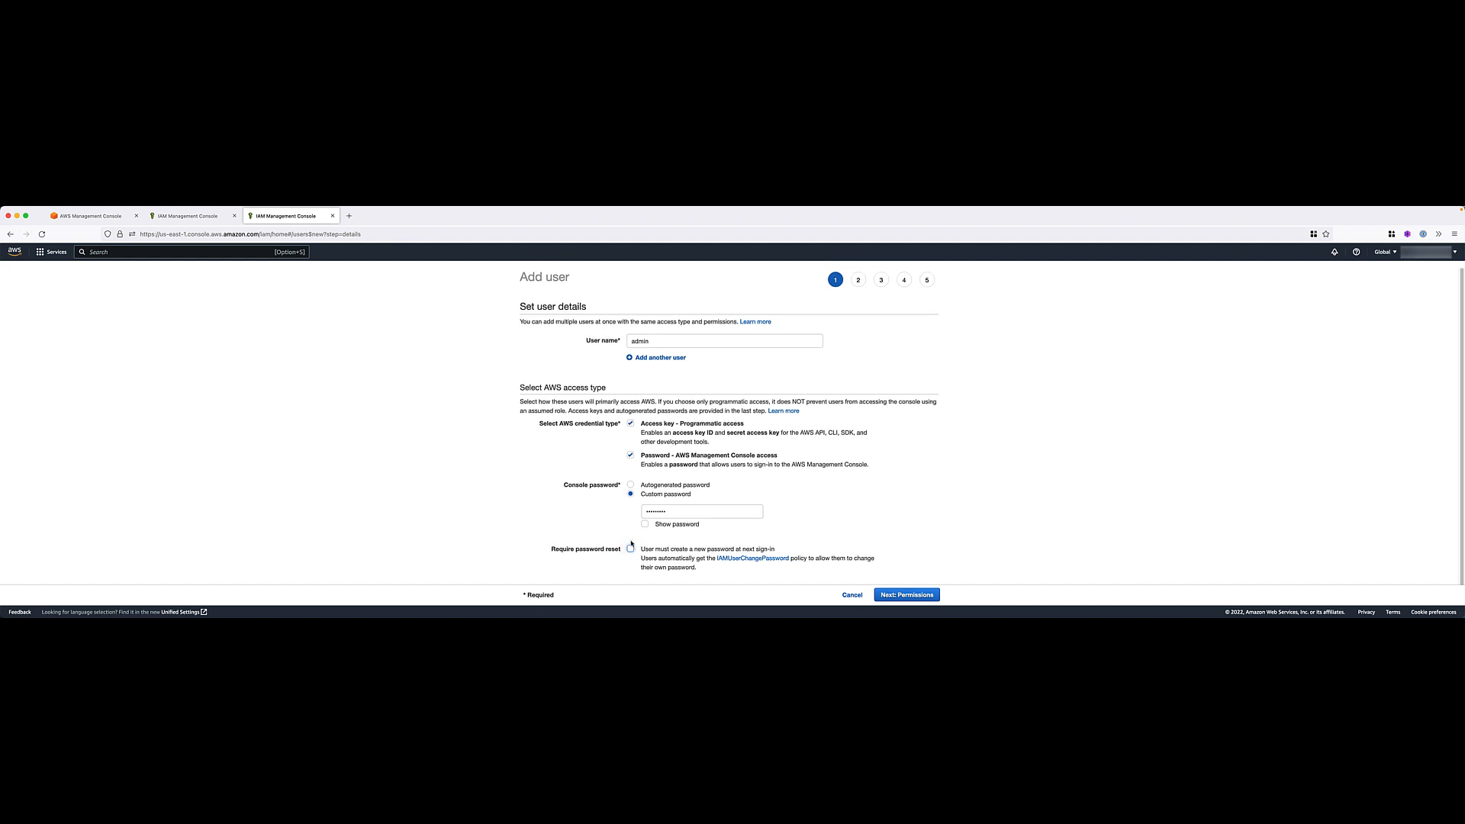
{"action": "left_click", "coordinate": [662, 341]}
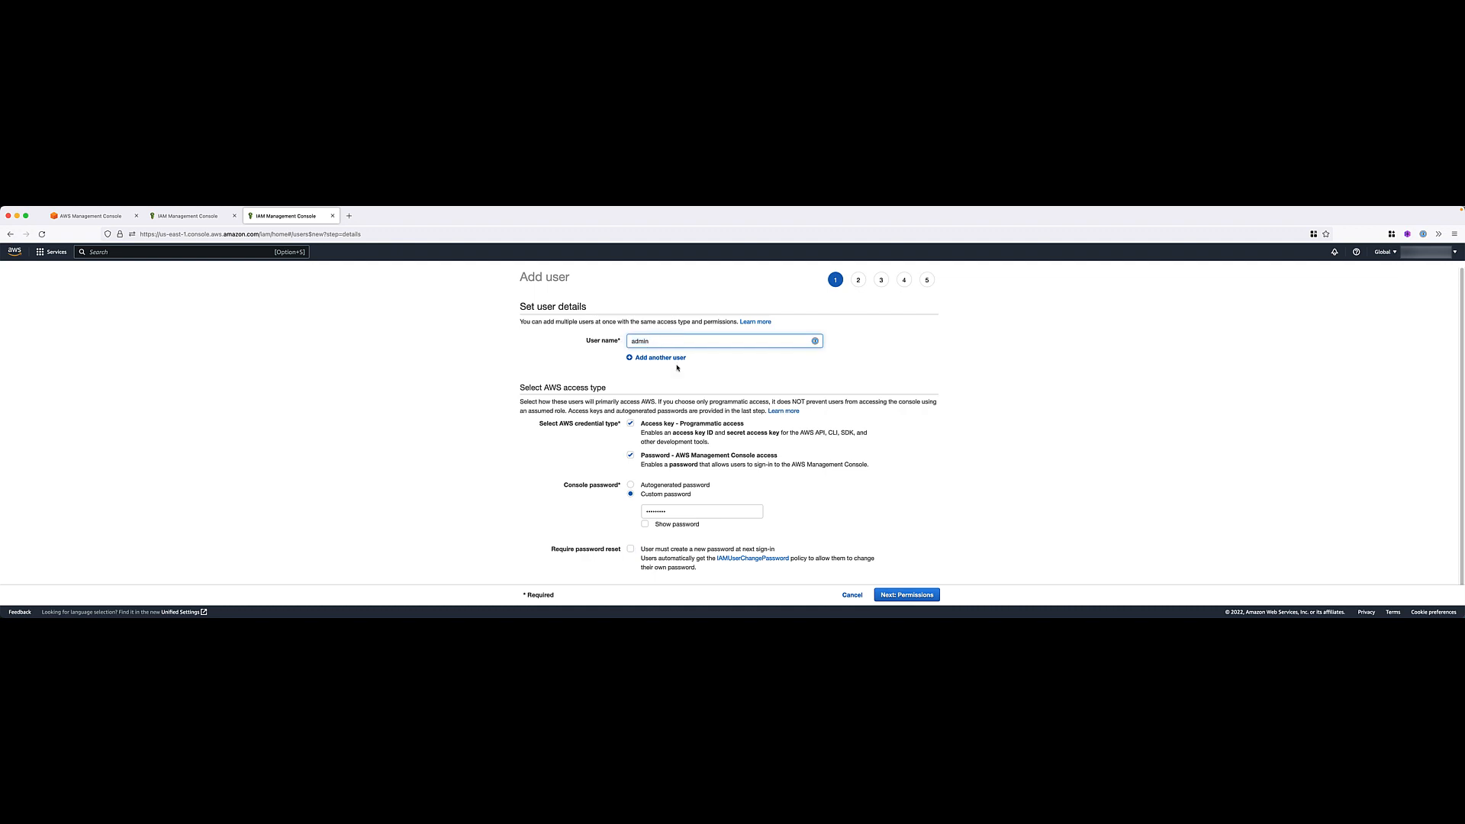
{"action": "scroll", "coordinate": [793, 482], "scroll_direction": "down", "scroll_amount": 1}
{"action": "left_click", "coordinate": [908, 596]}
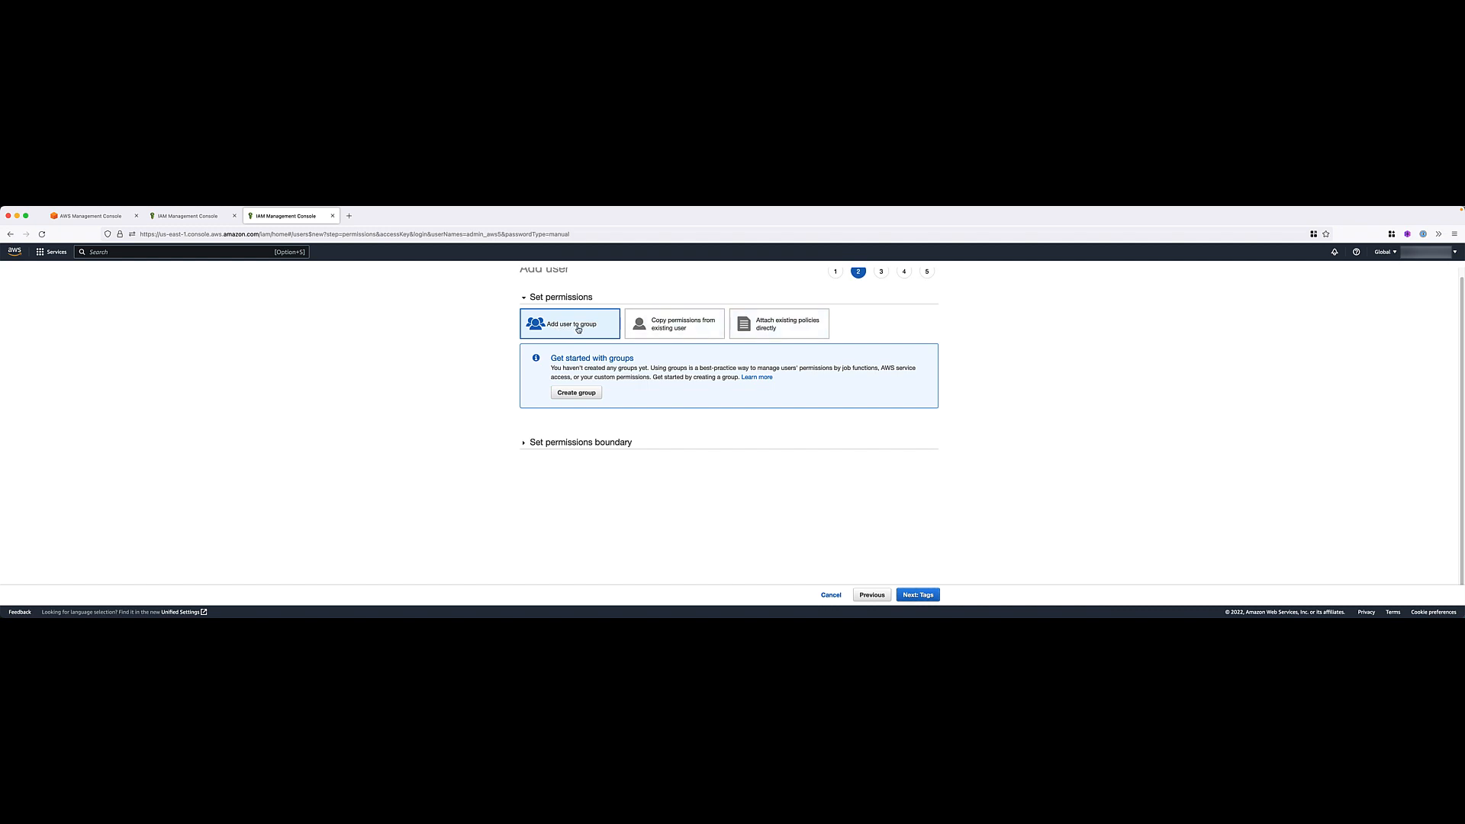
Step: Create the group Admins with the AdministratorAccess policy attached
{"action": "left_click", "coordinate": [576, 392]}
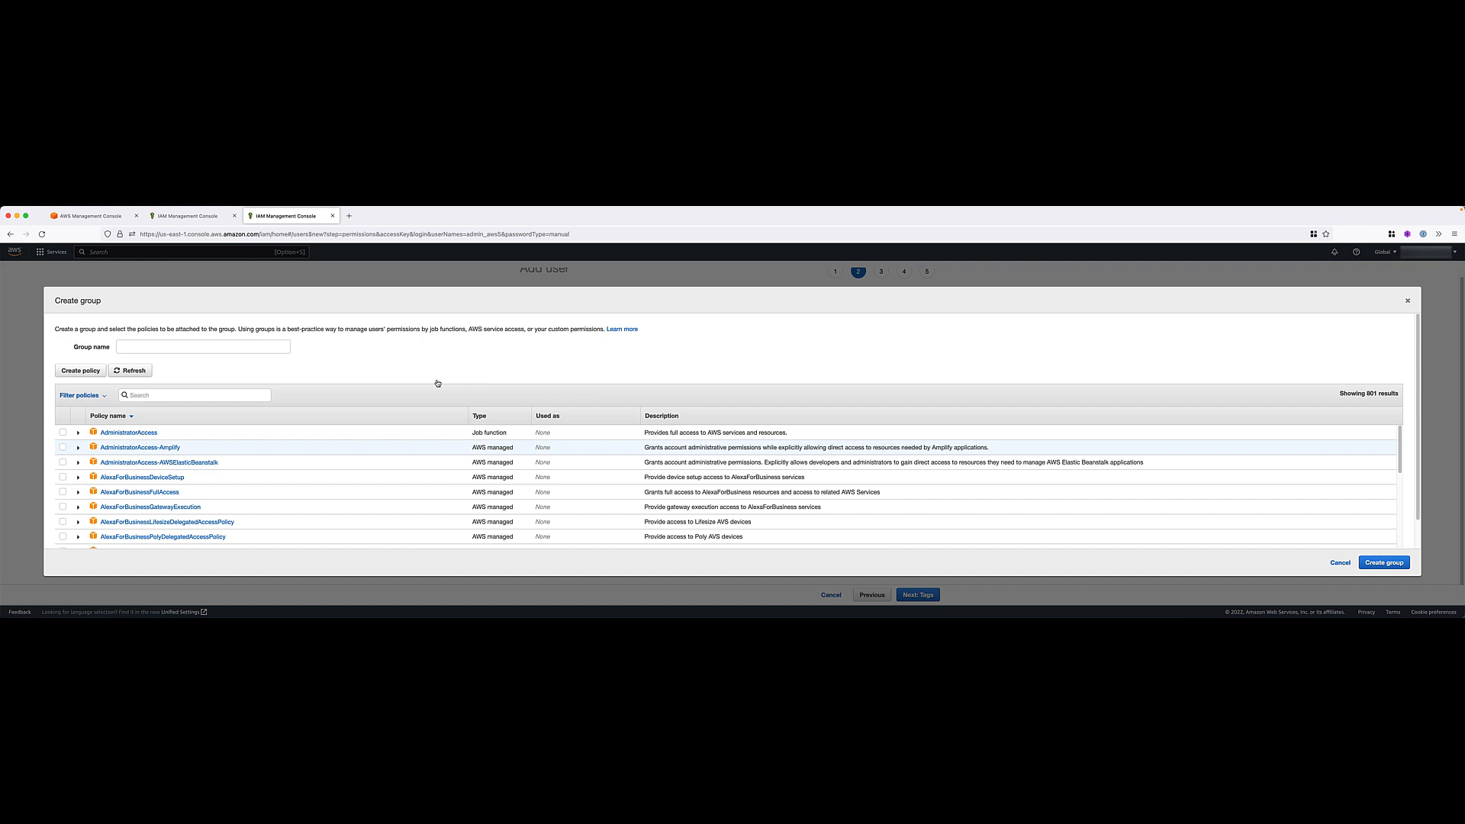
{"action": "left_click", "coordinate": [123, 348]}
{"action": "type", "text": "Admins"}
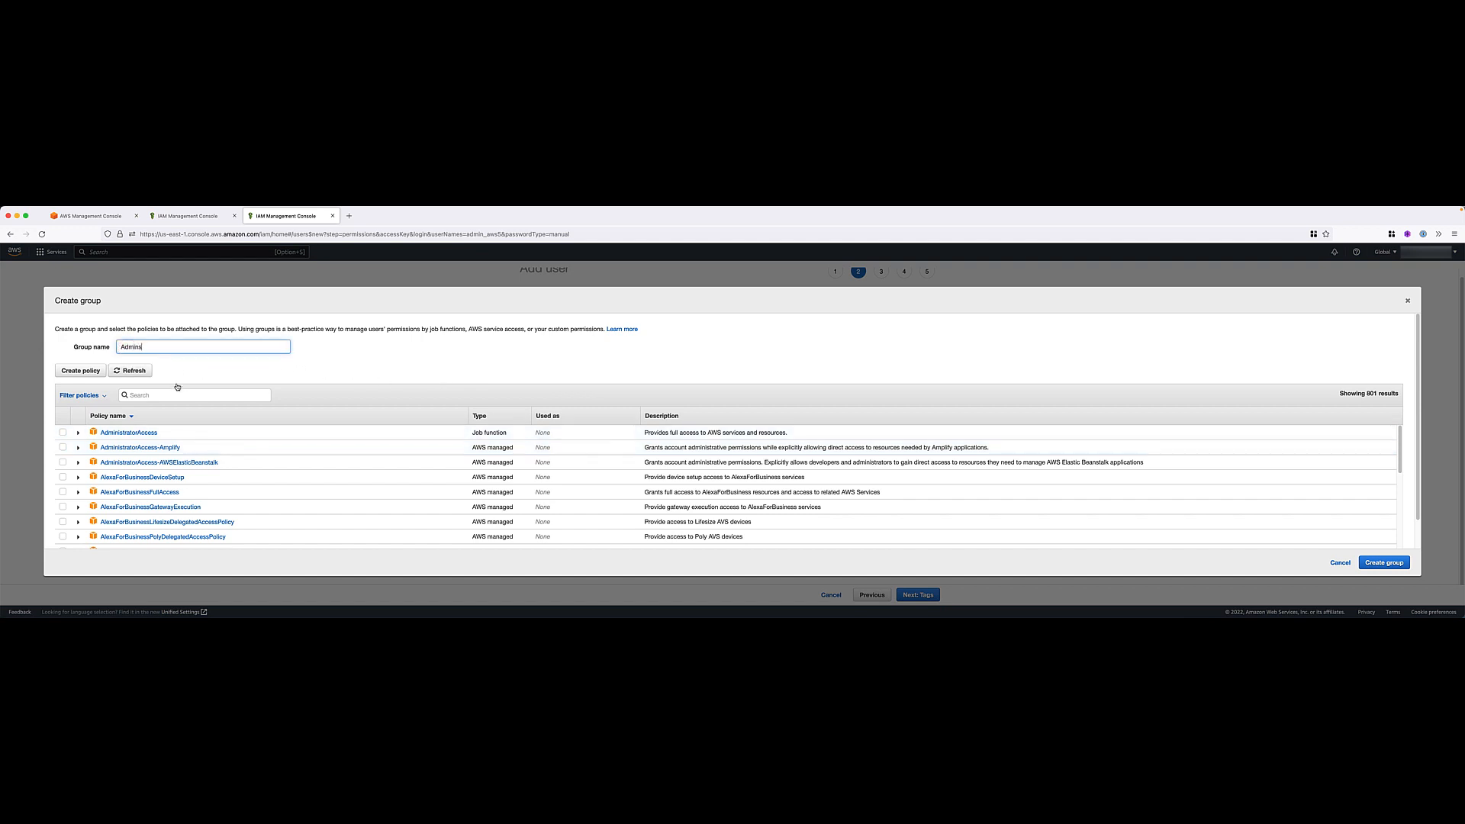
{"action": "left_click", "coordinate": [62, 435]}
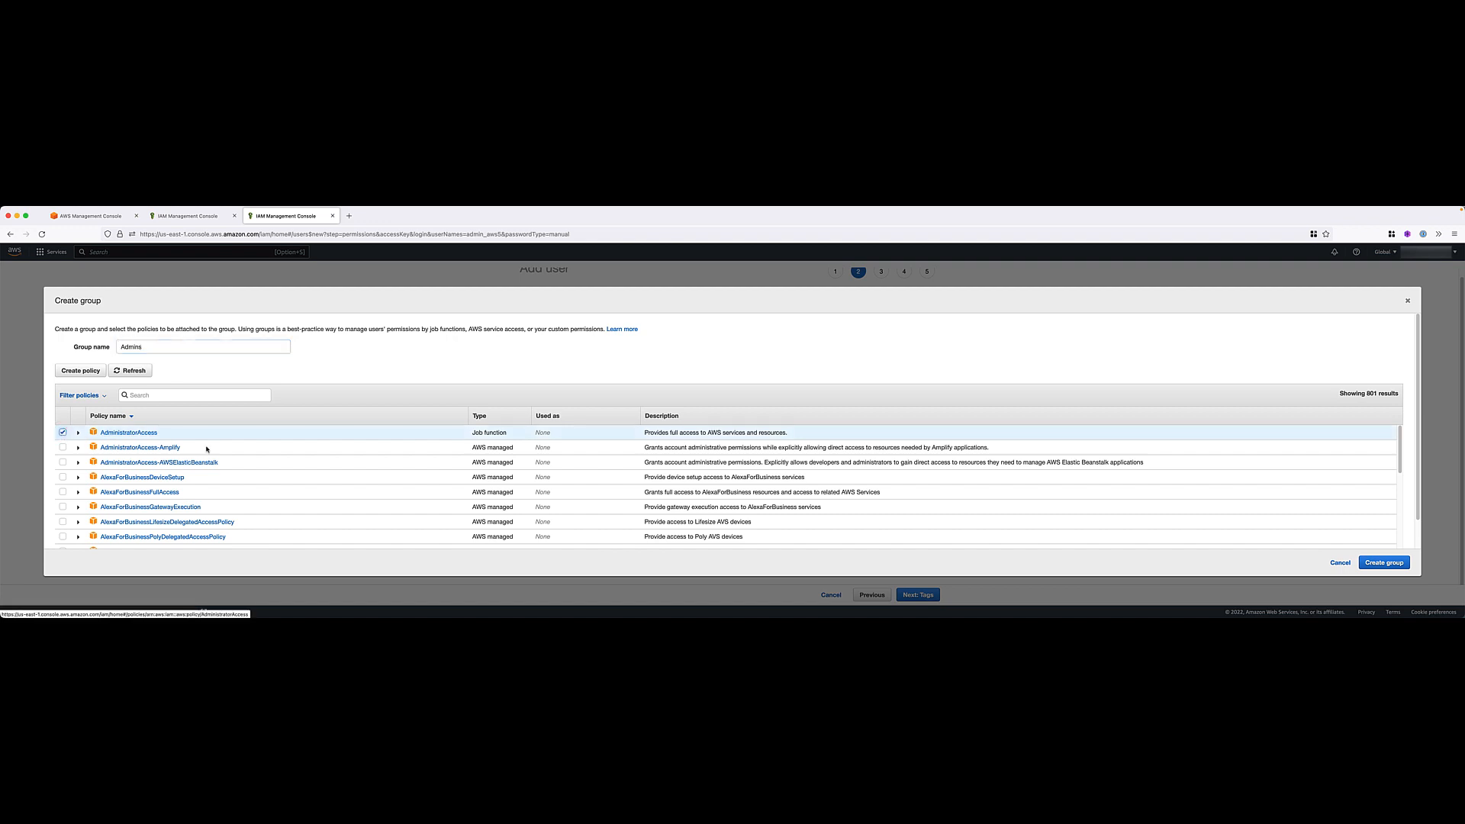
{"action": "left_click", "coordinate": [1396, 567]}
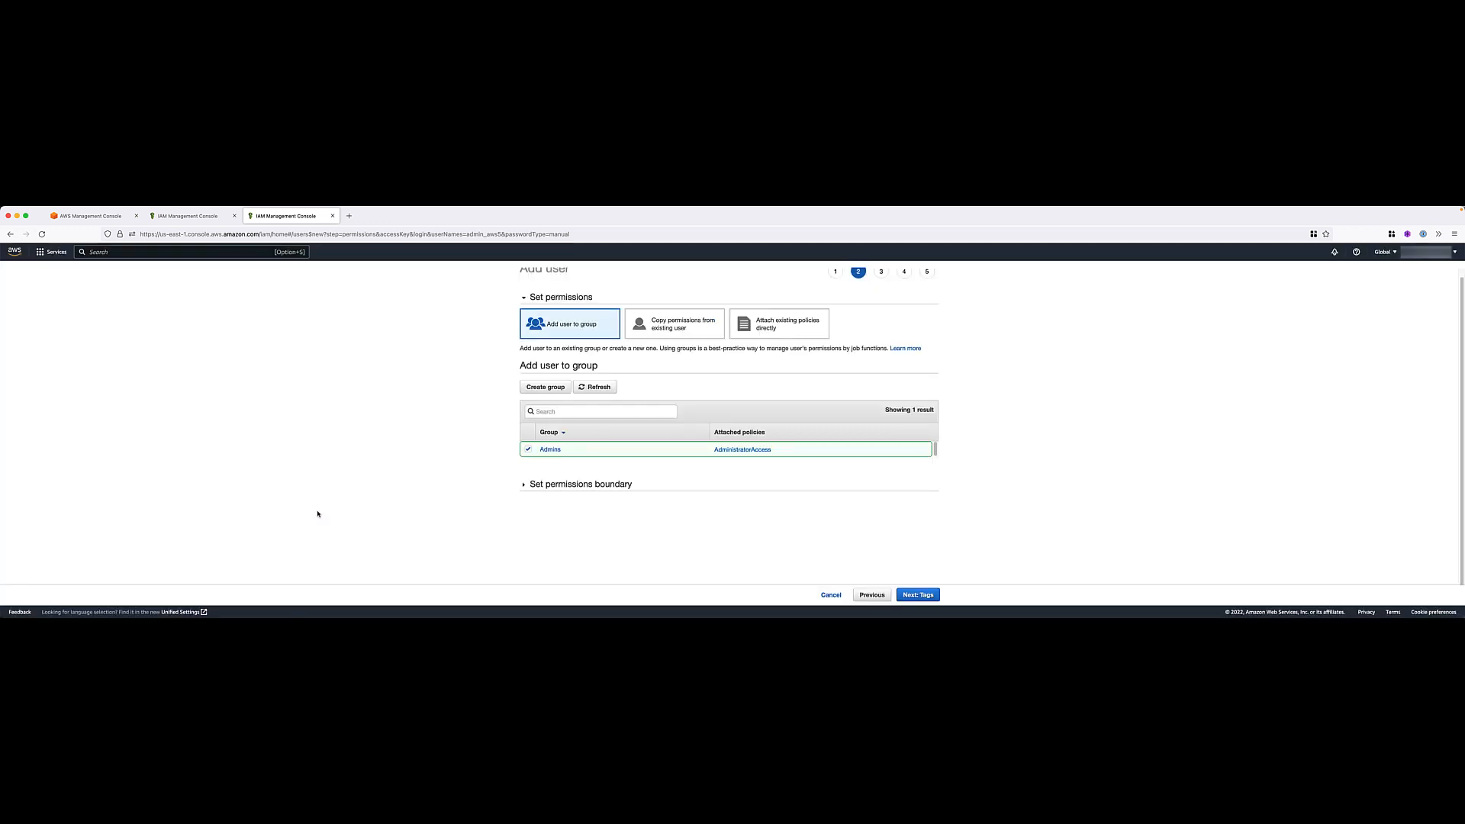
Step: Skip tags, pass the review, and create user admin_aws5
{"action": "left_click", "coordinate": [925, 595]}
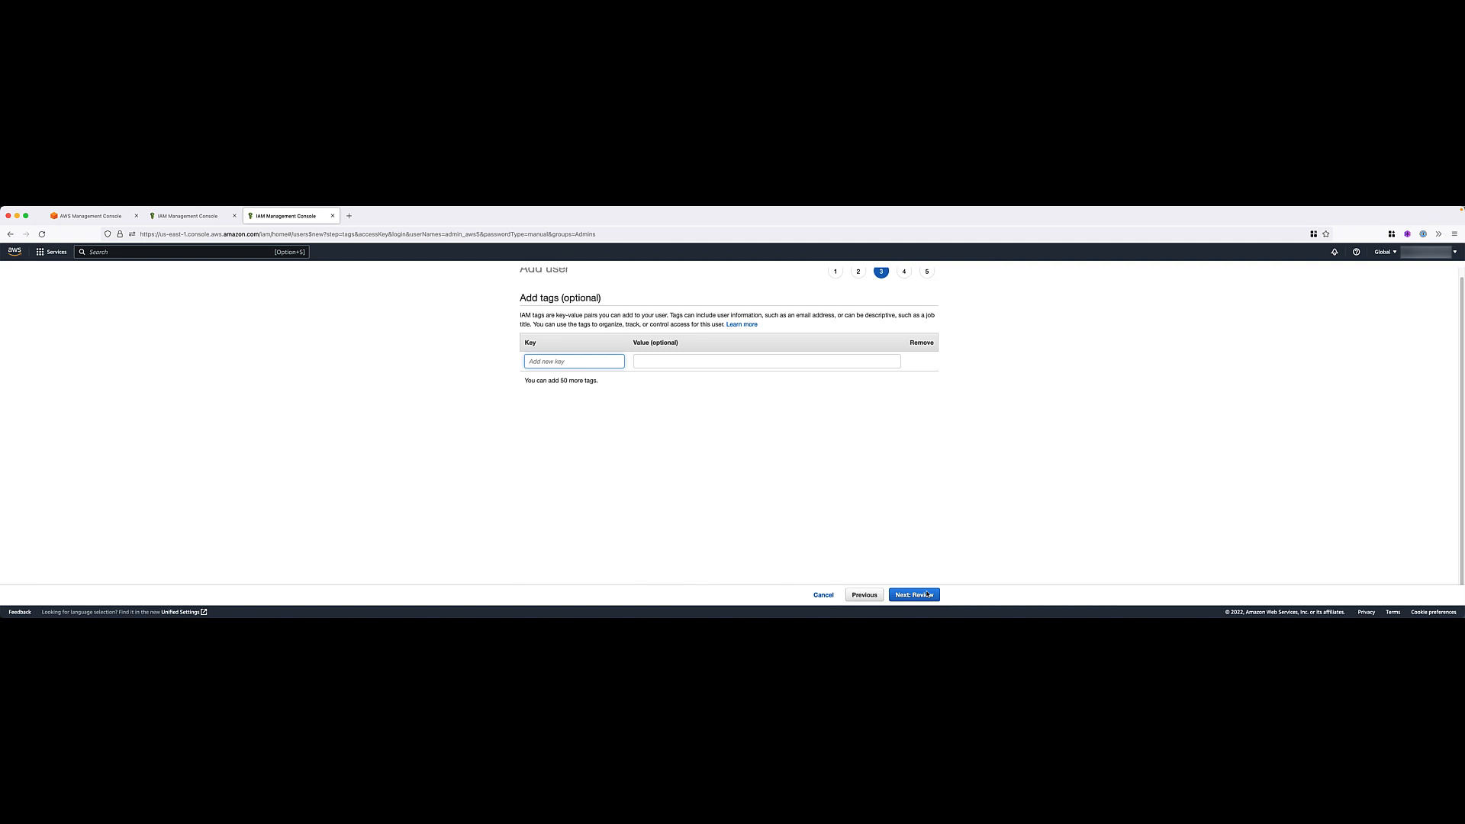
{"action": "left_click", "coordinate": [926, 594]}
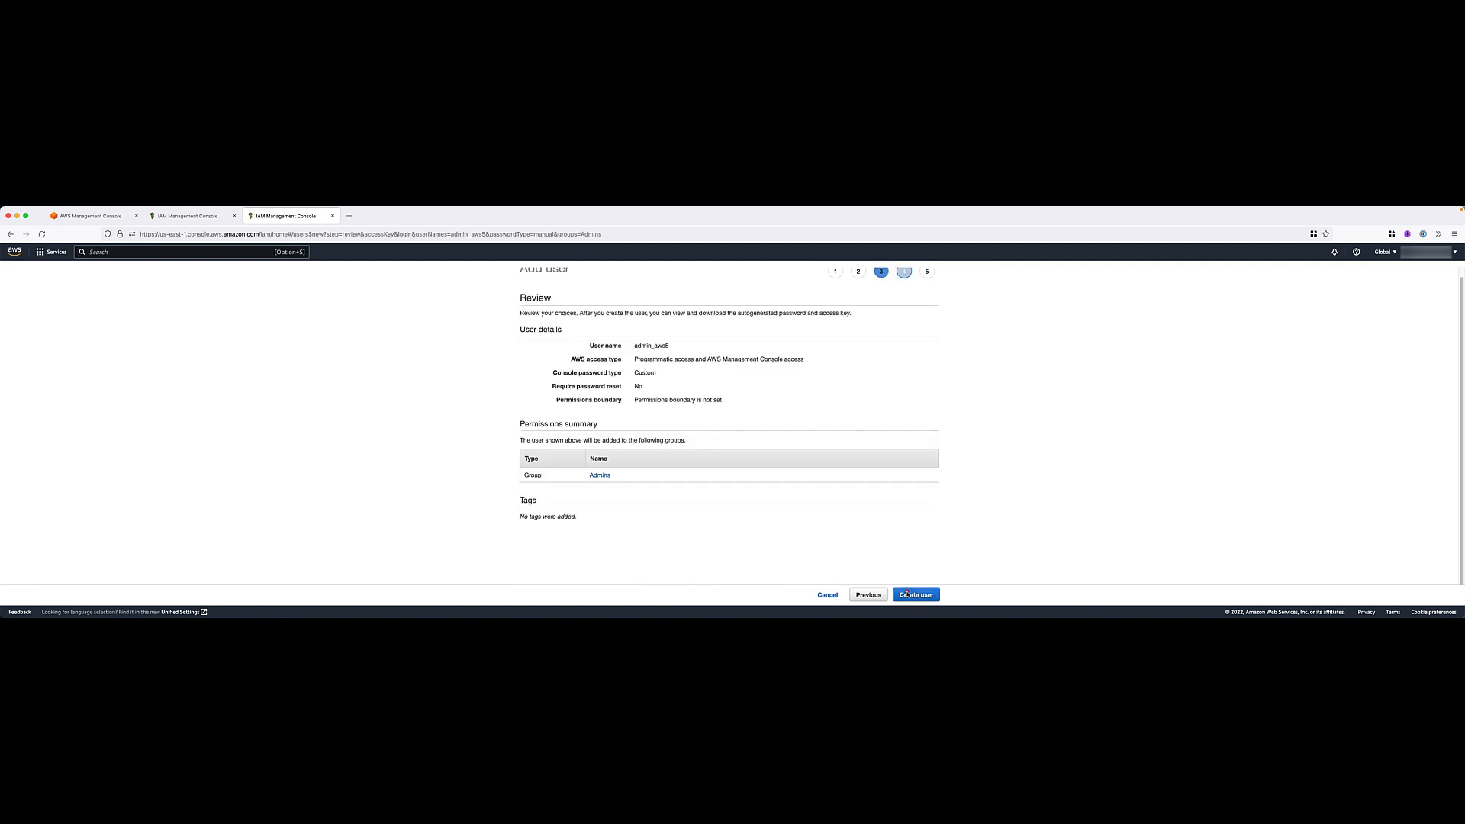
{"action": "left_click", "coordinate": [906, 594]}
{"action": "left_click", "coordinate": [916, 595]}
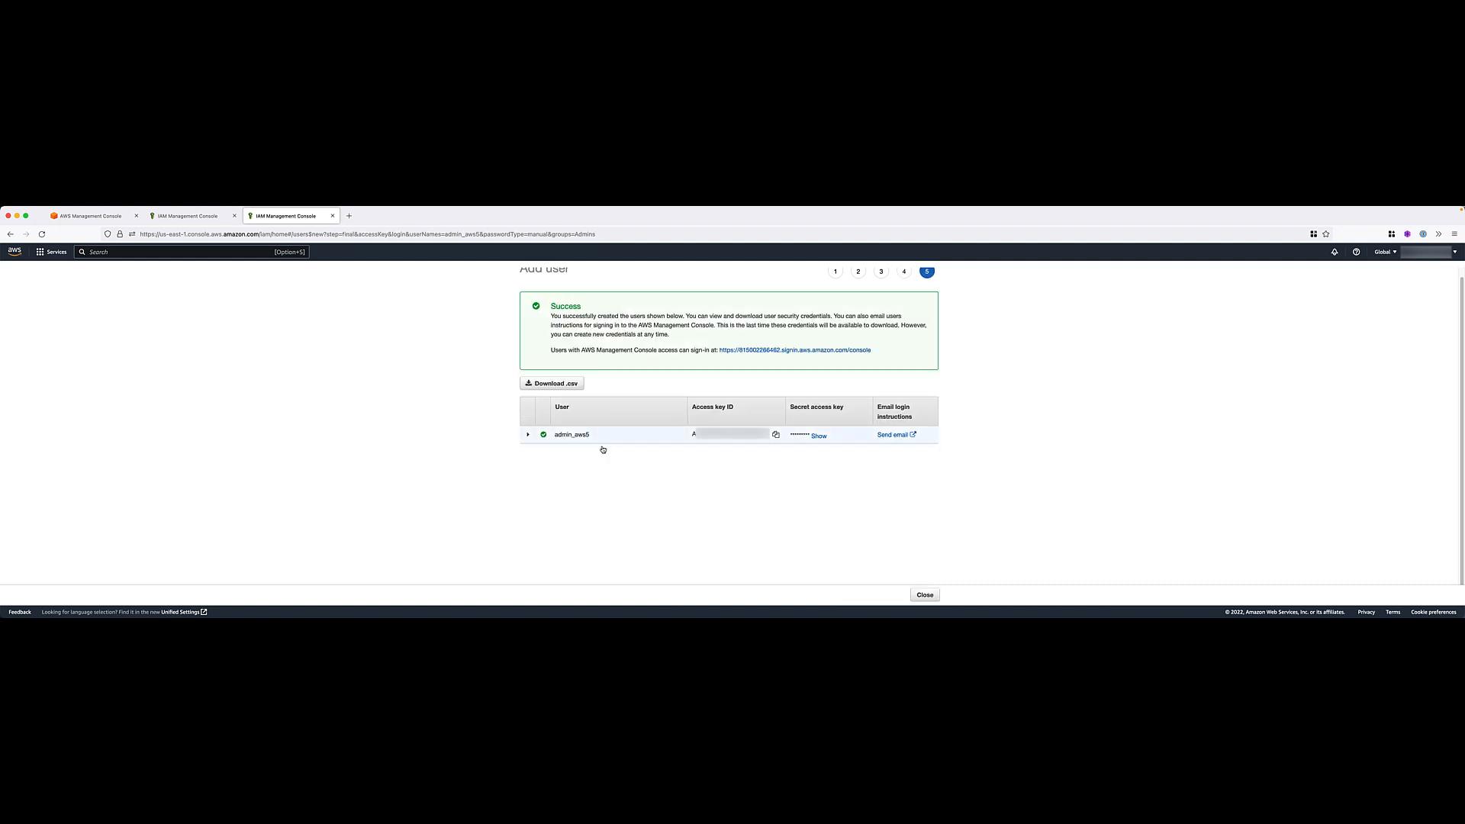
Step: Download admin_aws5's credentials .csv, select the console sign-in URL, and close the wizard
{"action": "left_click", "coordinate": [553, 384]}
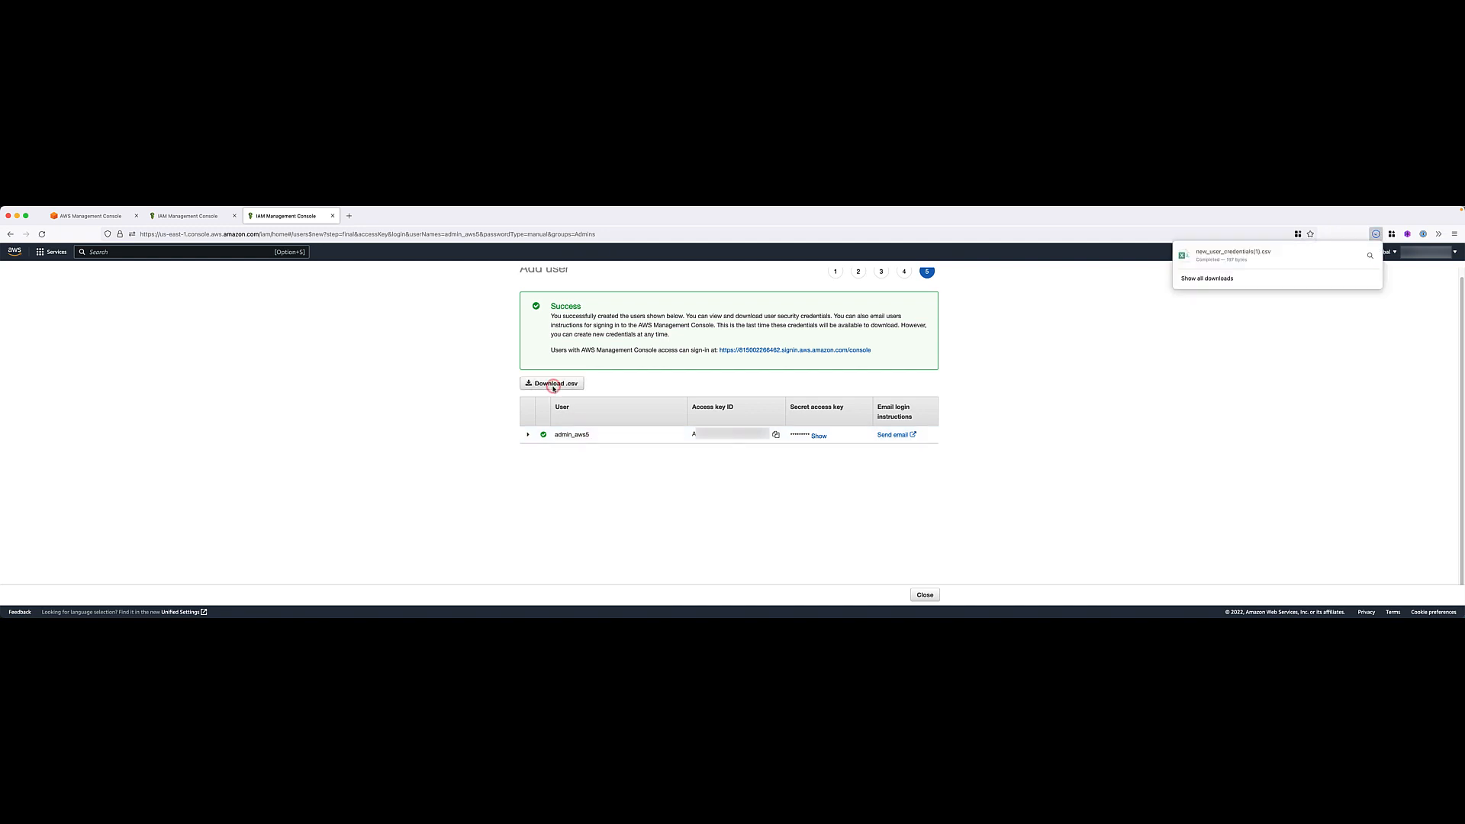
{"action": "left_click", "coordinate": [1021, 378]}
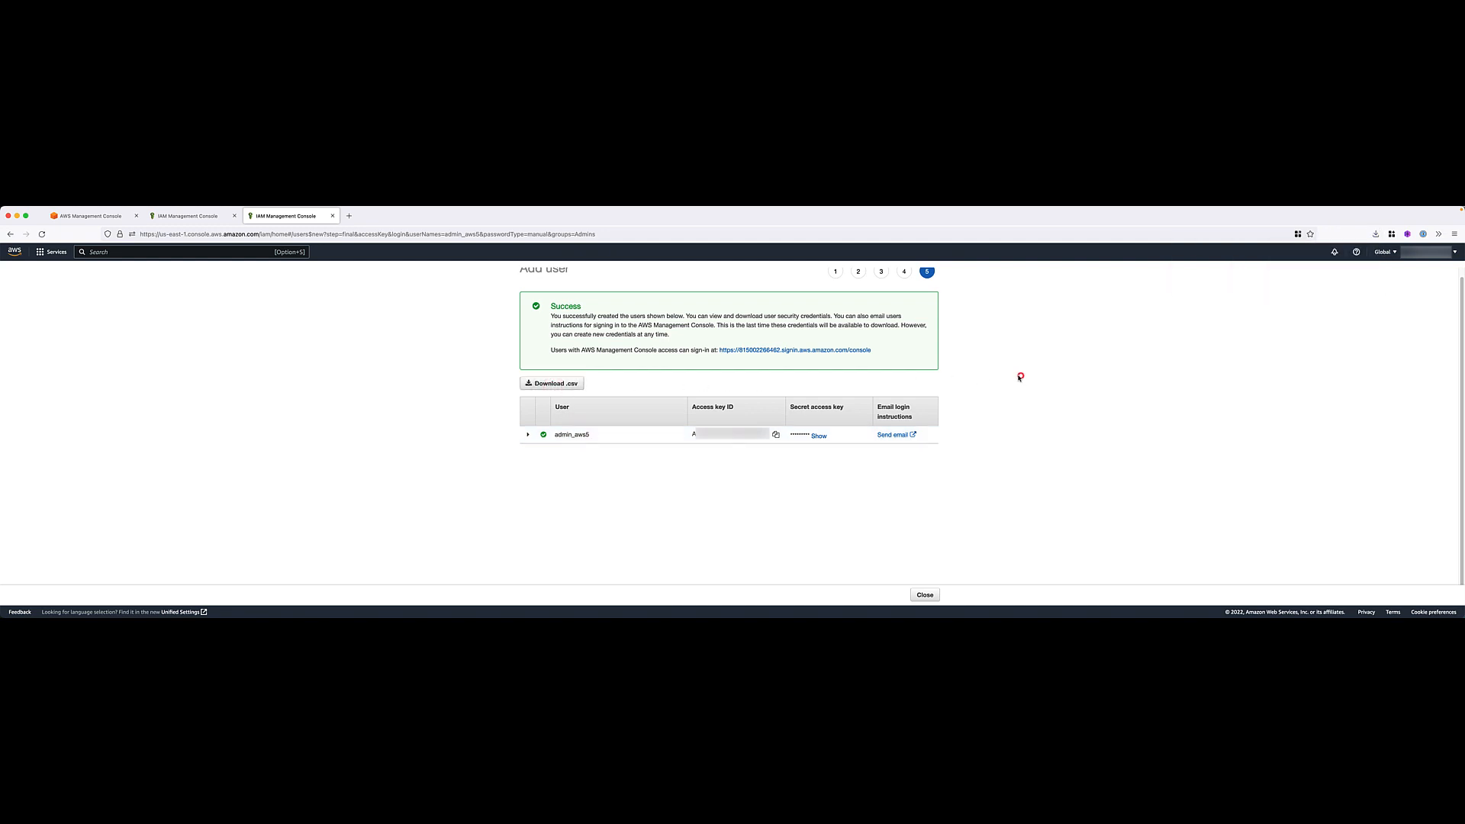
{"action": "left_click_drag", "start_coordinate": [879, 351], "coordinate": [724, 352]}
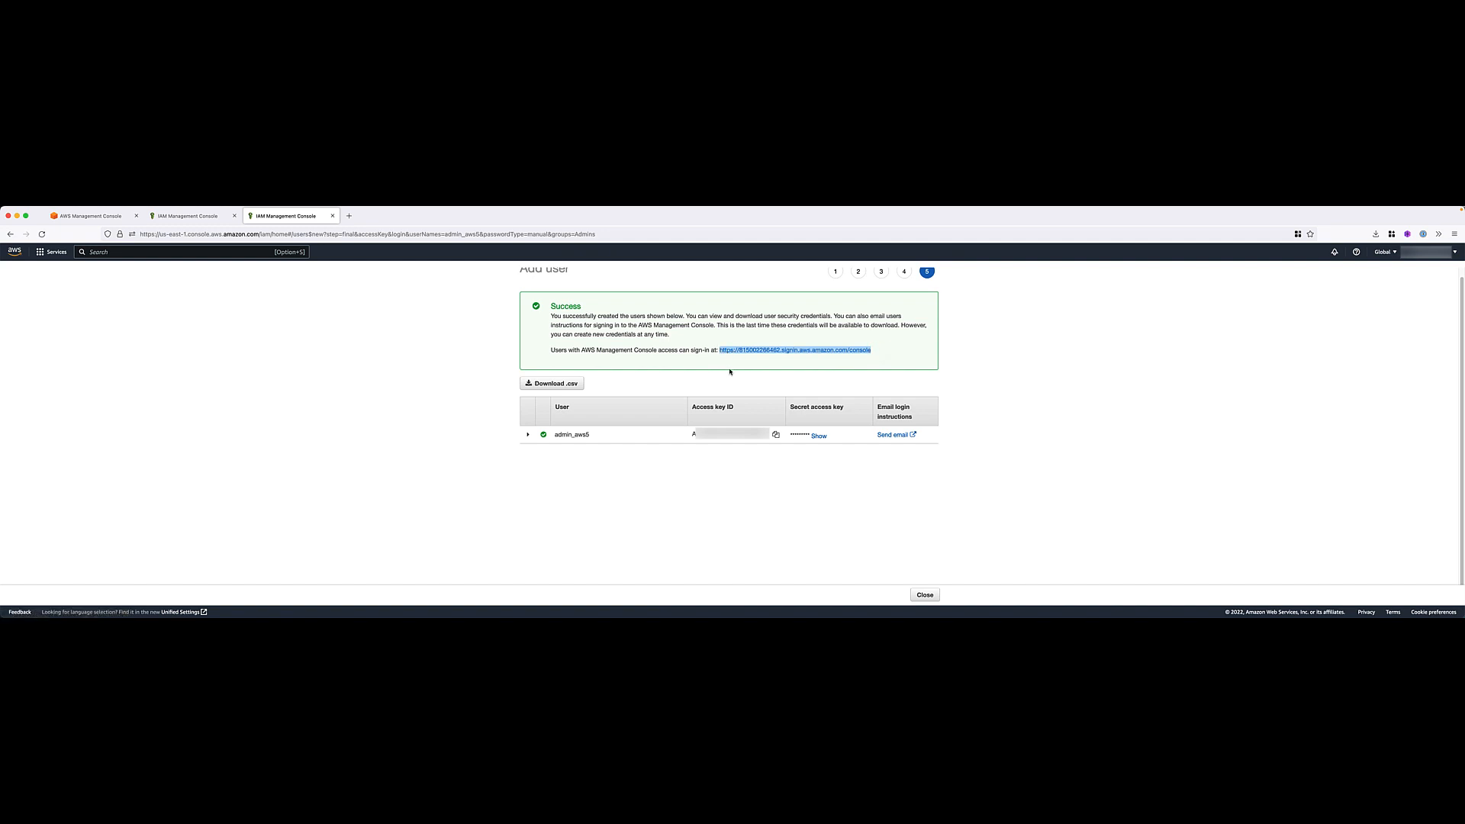
{"action": "left_click", "coordinate": [924, 595]}
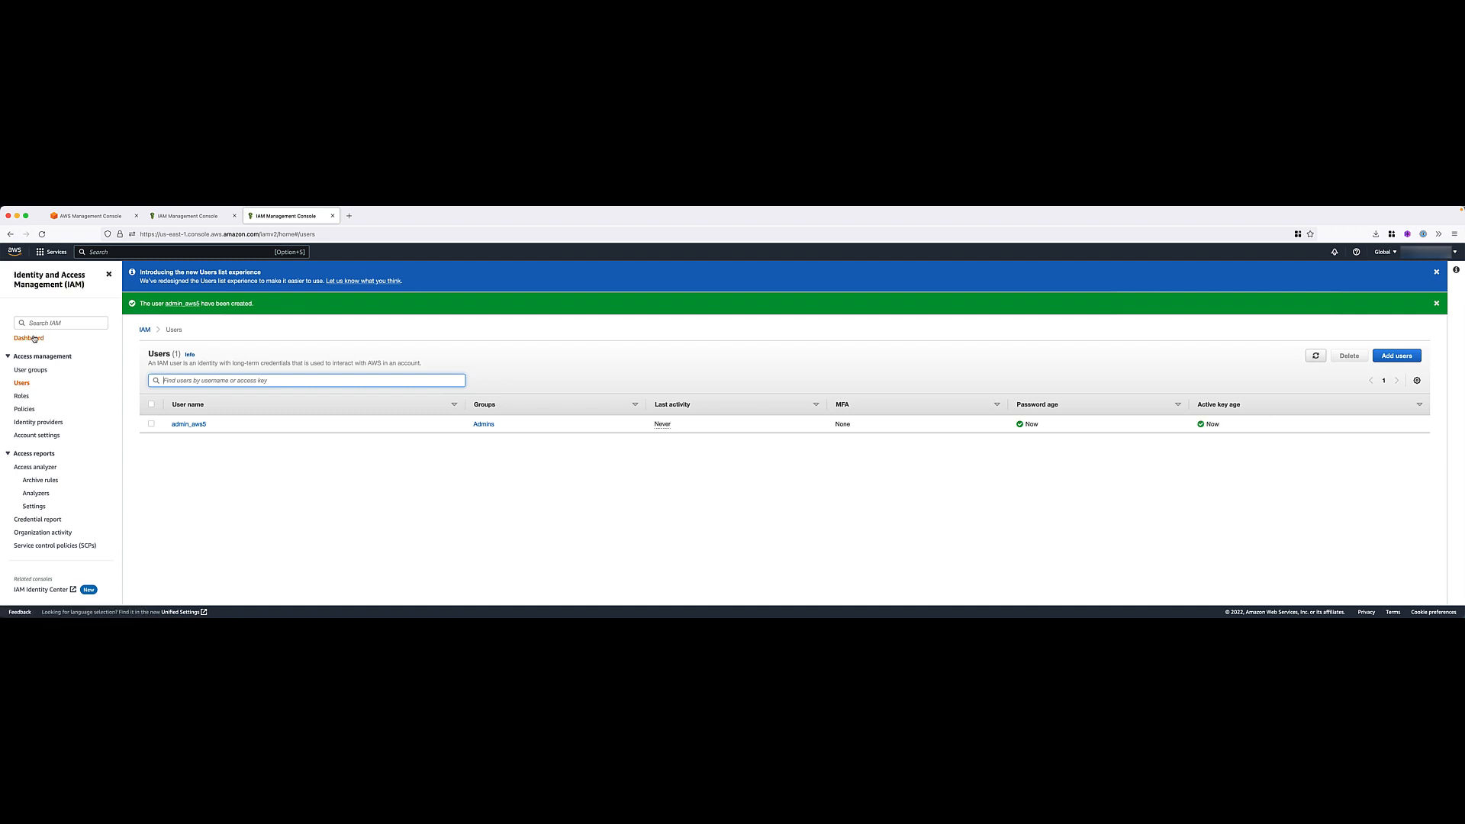
Step: Return to the IAM dashboard and select the IAM users' sign-in URL under AWS Account
{"action": "left_click", "coordinate": [33, 338]}
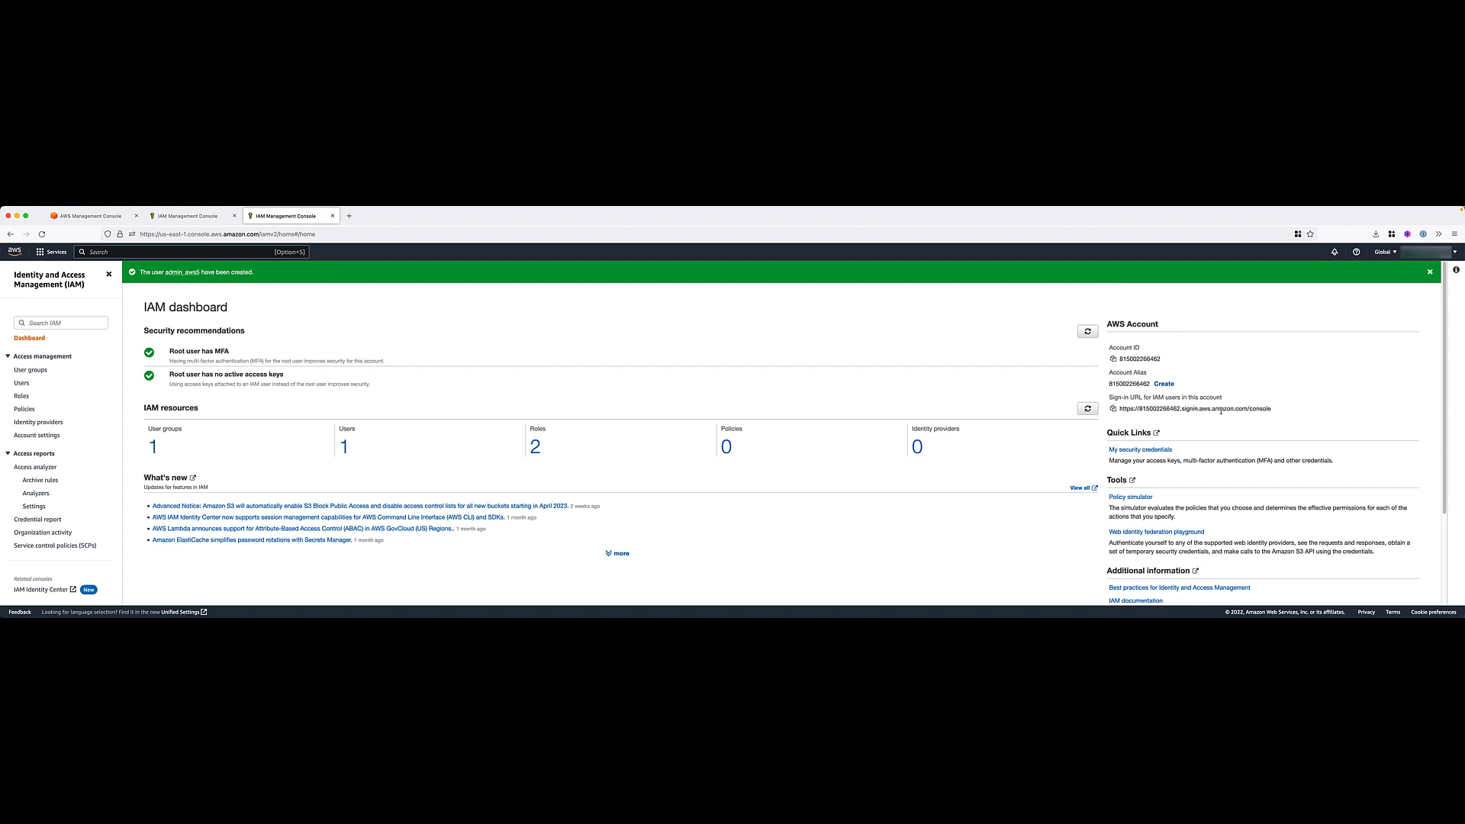
{"action": "left_click_drag", "start_coordinate": [1272, 411], "coordinate": [1120, 408]}
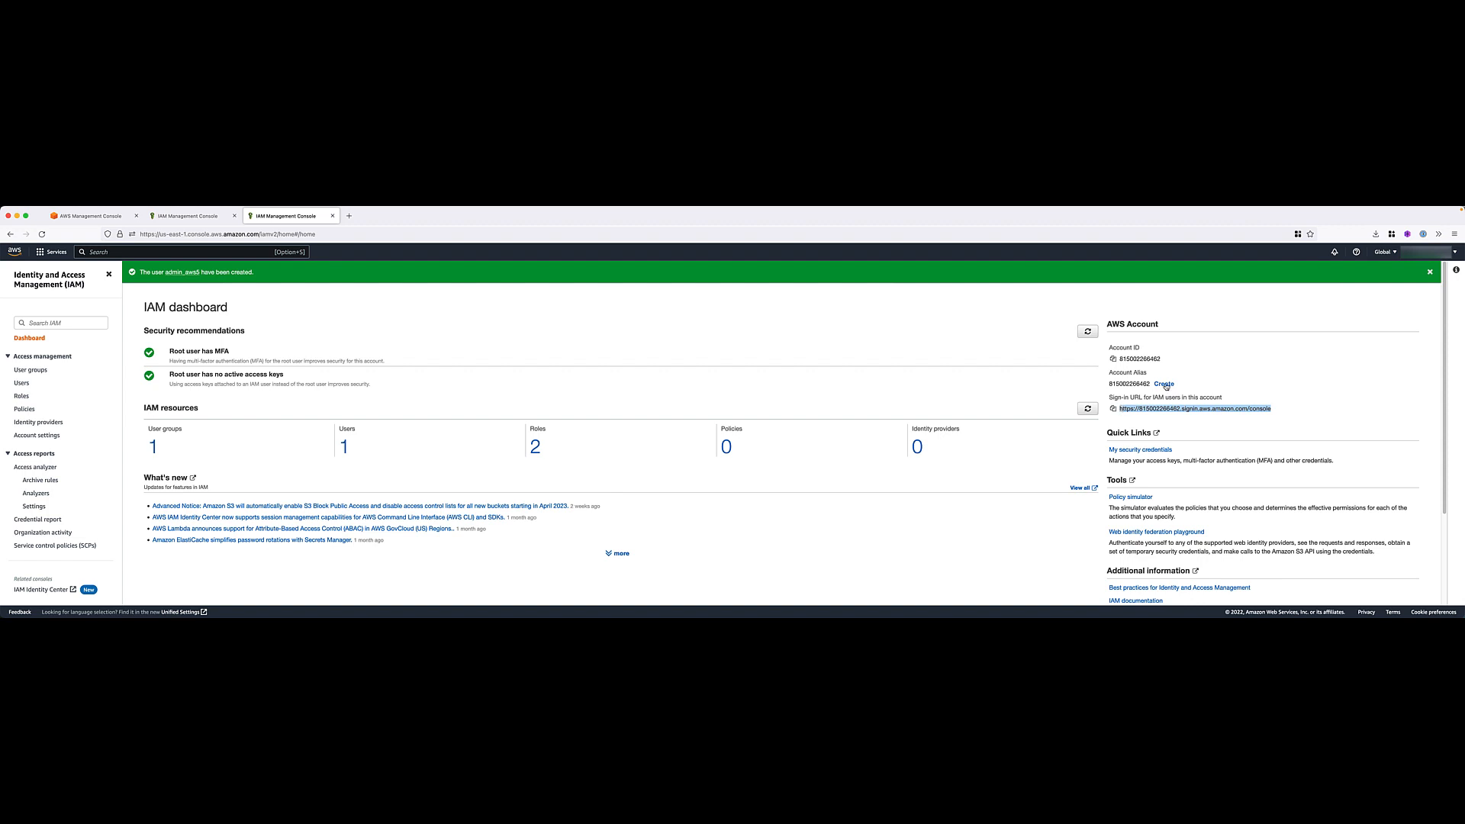
Step: Try creating the account alias aws5, which turns out to be already taken
{"action": "left_click", "coordinate": [1166, 384]}
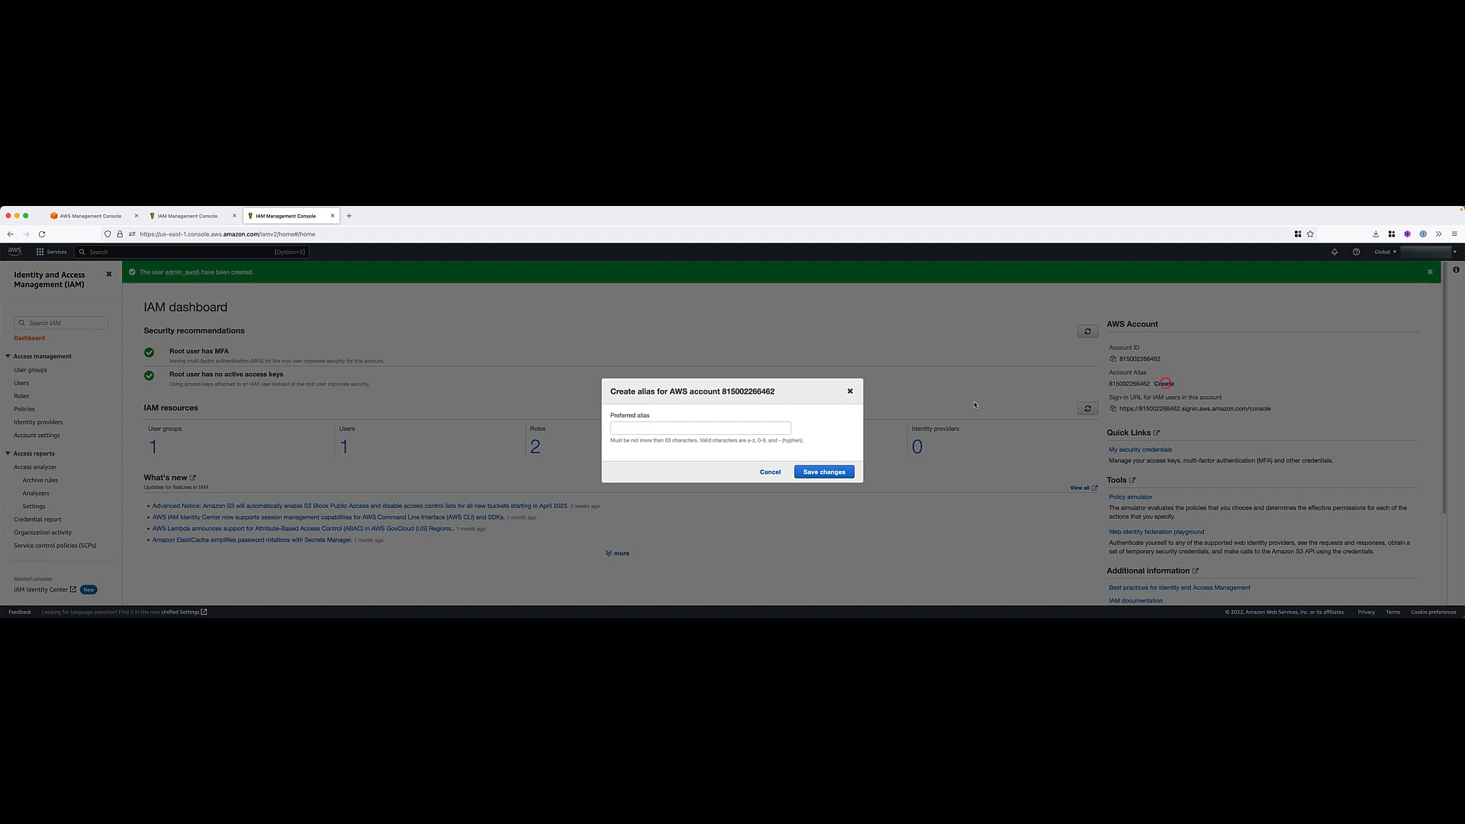
{"action": "left_click", "coordinate": [682, 431]}
{"action": "type", "text": "a"}
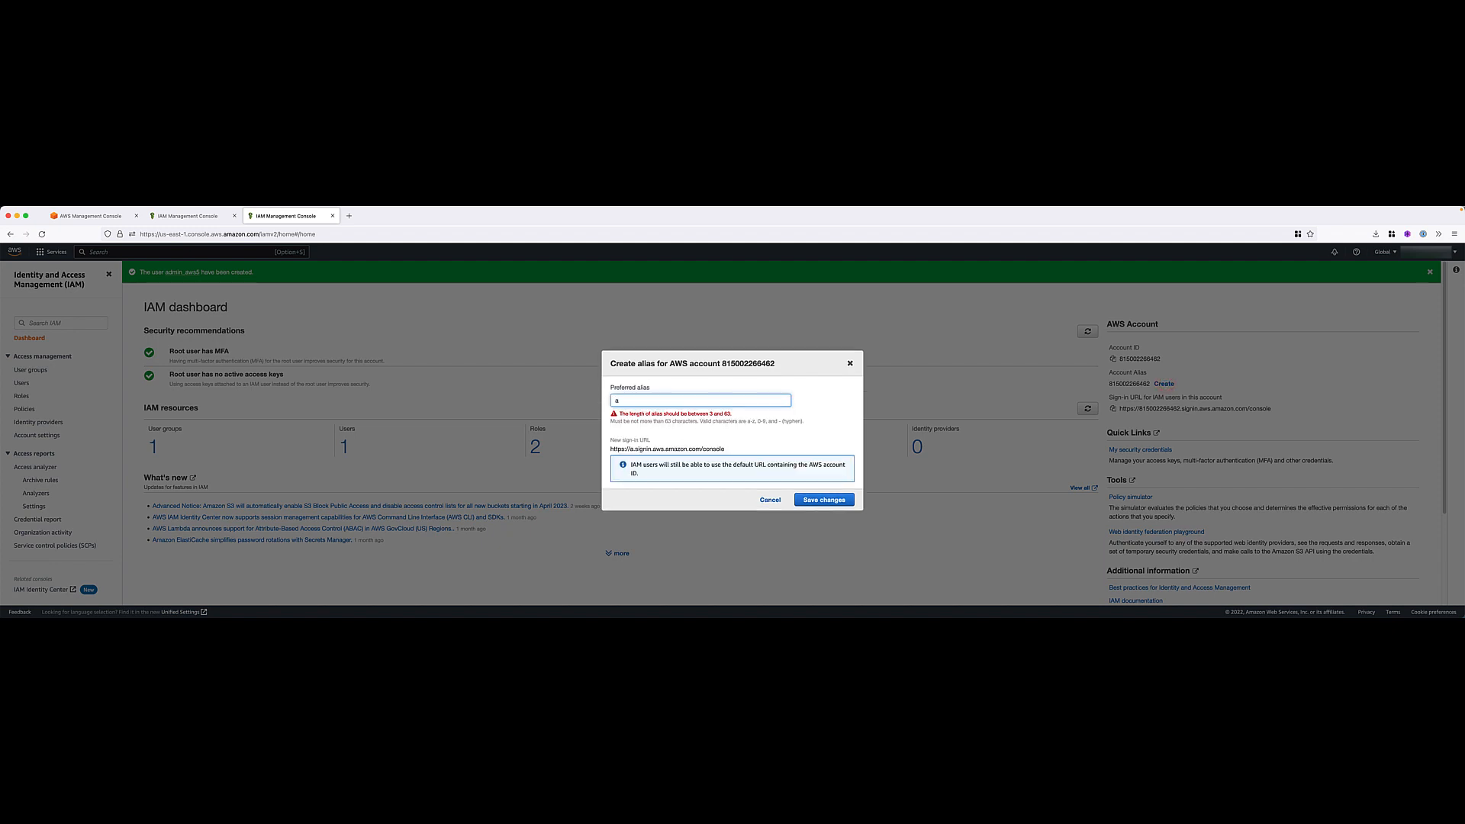
{"action": "type", "text": "ws5"}
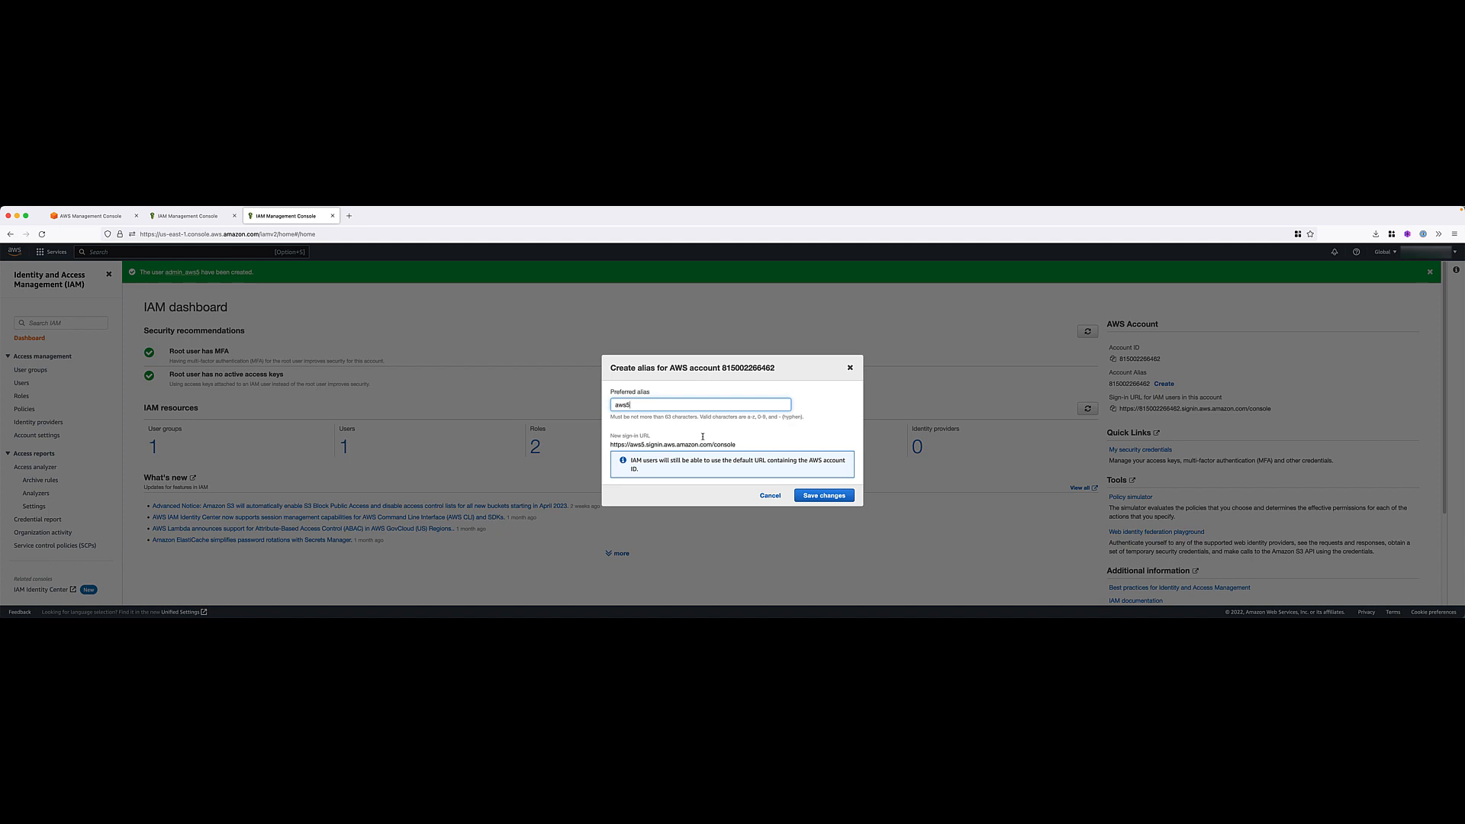
{"action": "left_click_drag", "start_coordinate": [737, 448], "coordinate": [612, 448]}
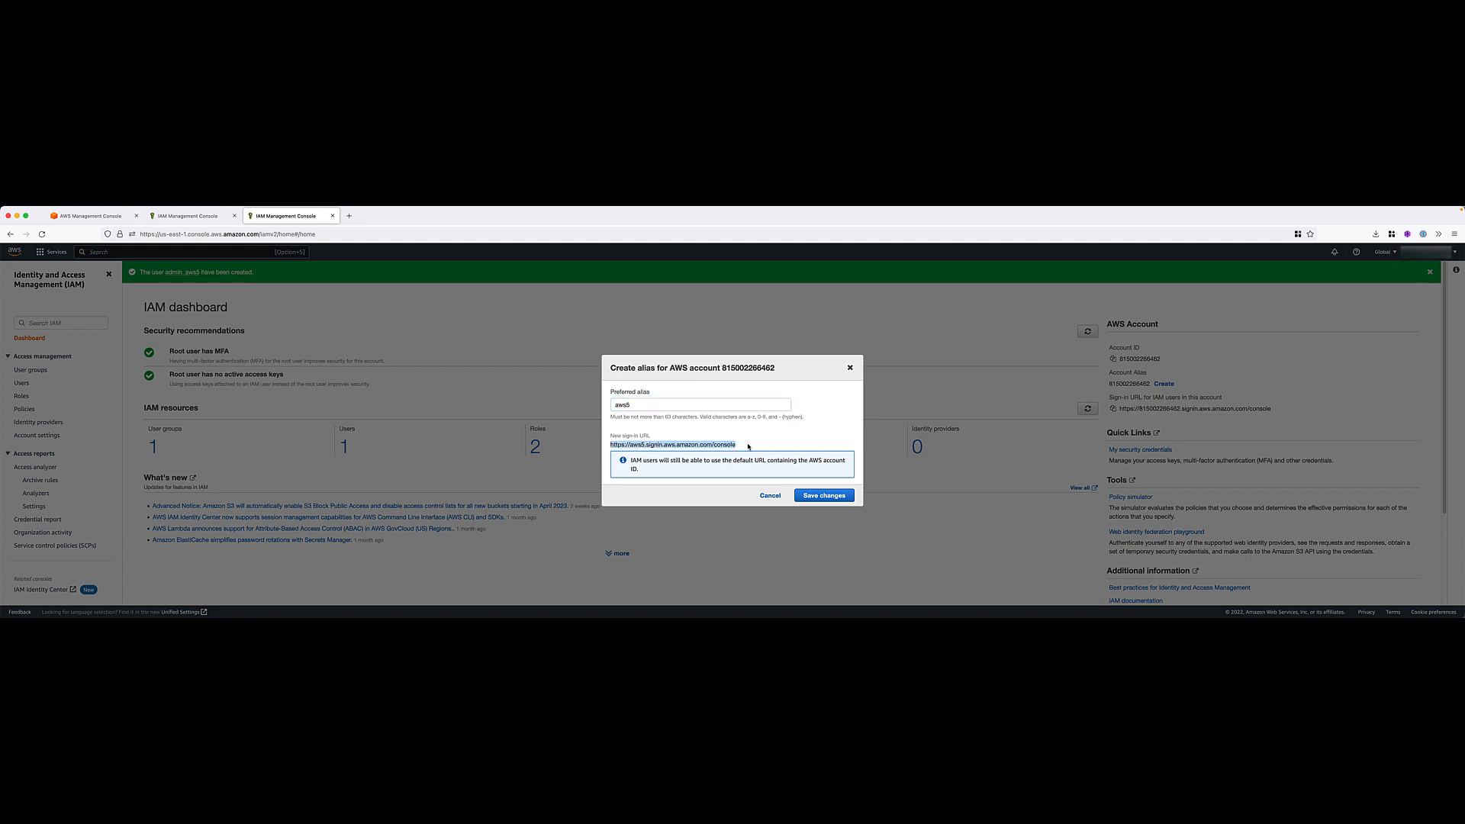
{"action": "left_click", "coordinate": [819, 497]}
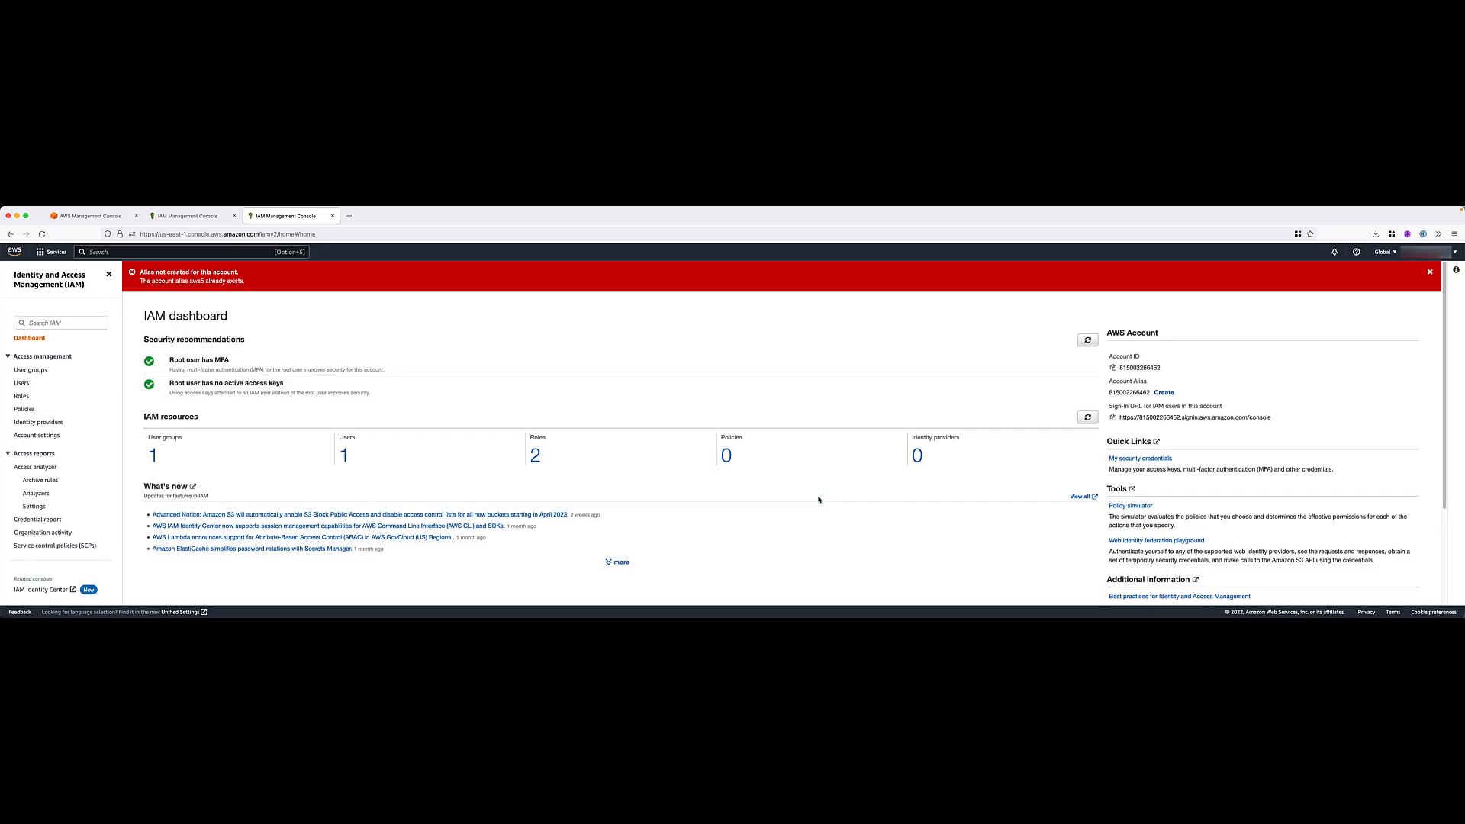
Step: Save aws5-at as the account alias and copy the new IAM users' sign-in URL
{"action": "left_click", "coordinate": [1163, 393]}
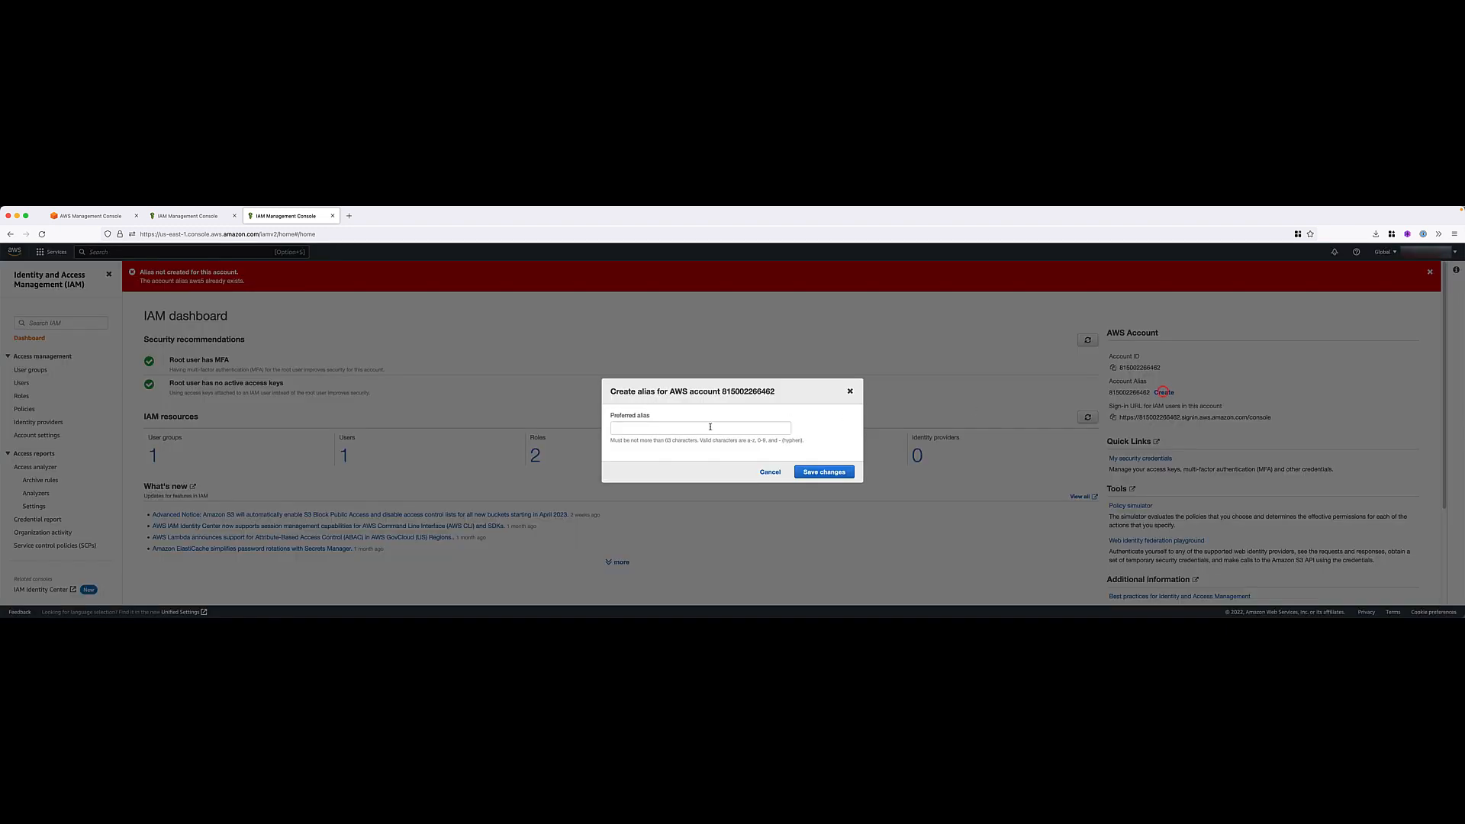
{"action": "left_click", "coordinate": [654, 428]}
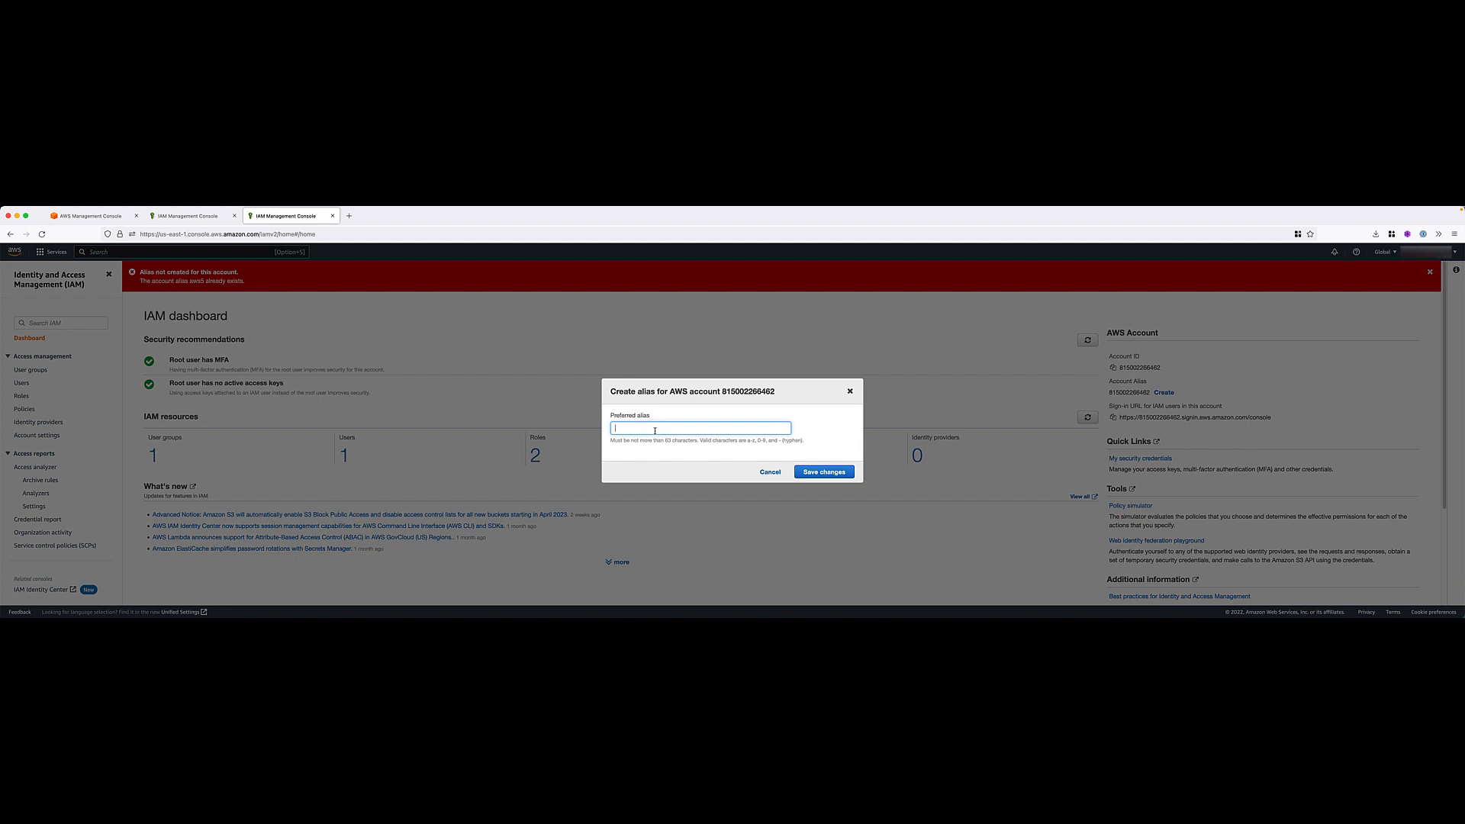
{"action": "type", "text": "aws5"}
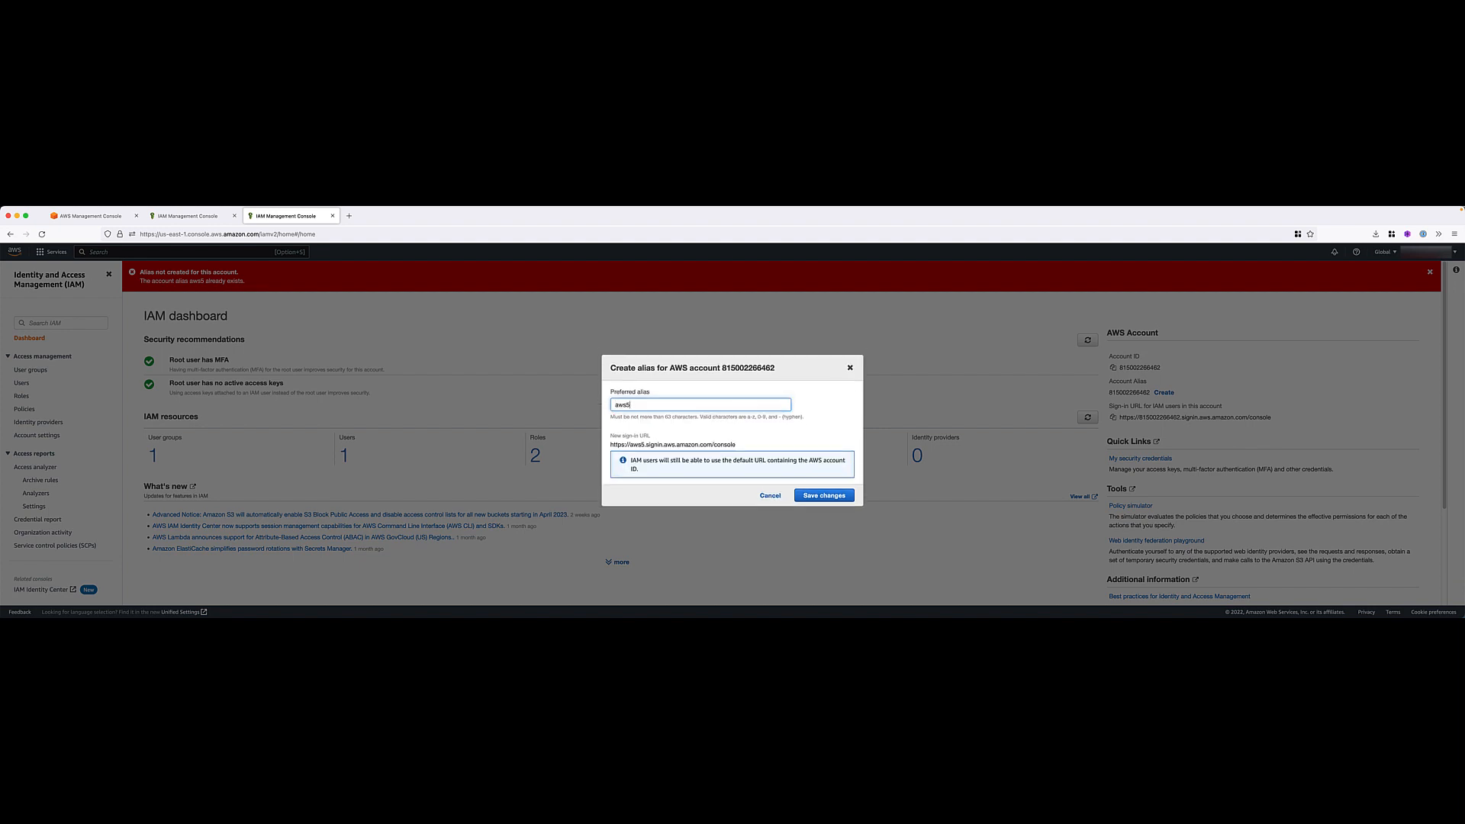
{"action": "type", "text": "-at"}
{"action": "left_click", "coordinate": [832, 498]}
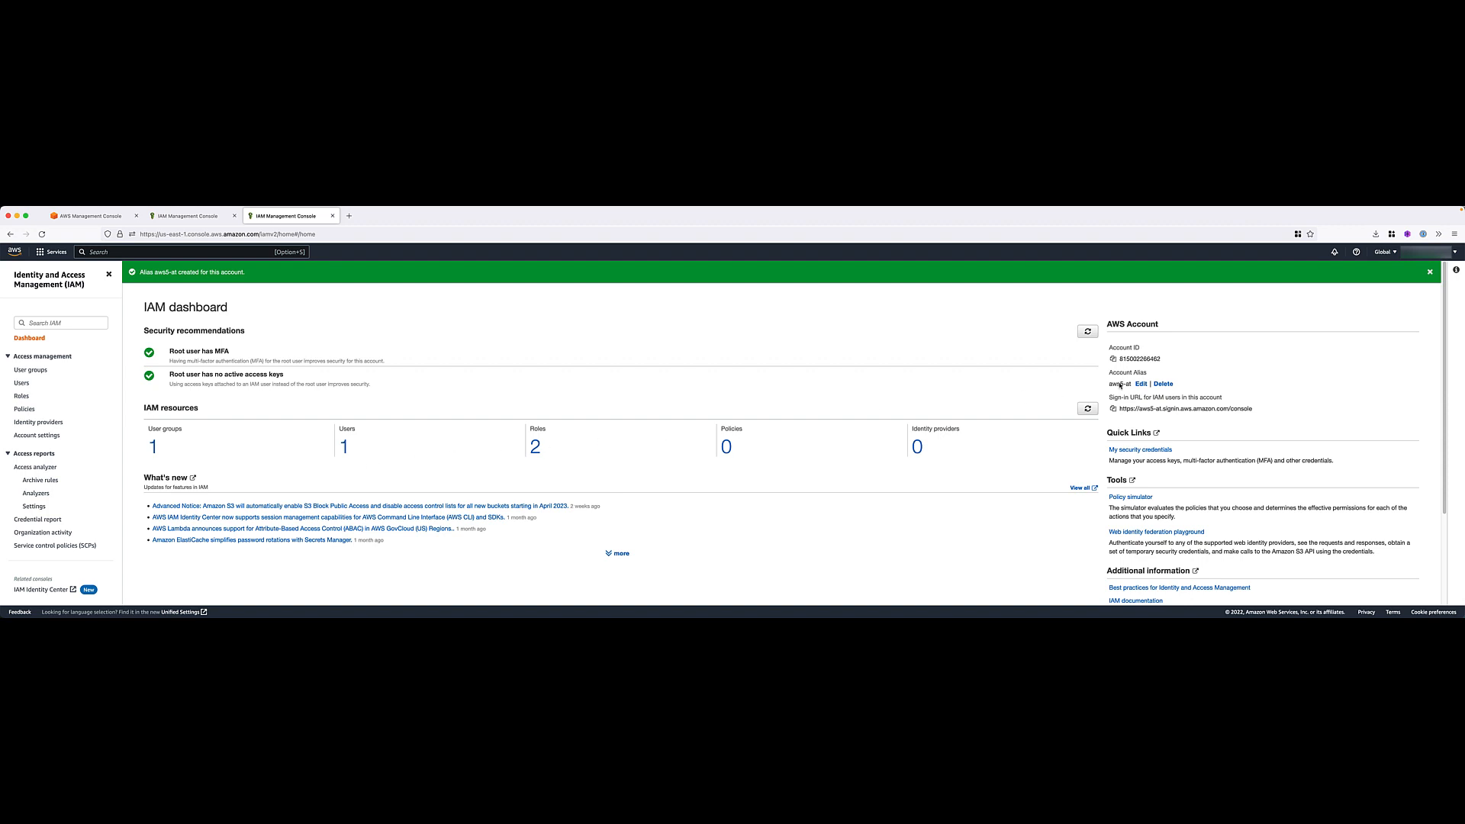
{"action": "left_click", "coordinate": [1114, 409]}
{"action": "left_click", "coordinate": [1433, 253]}
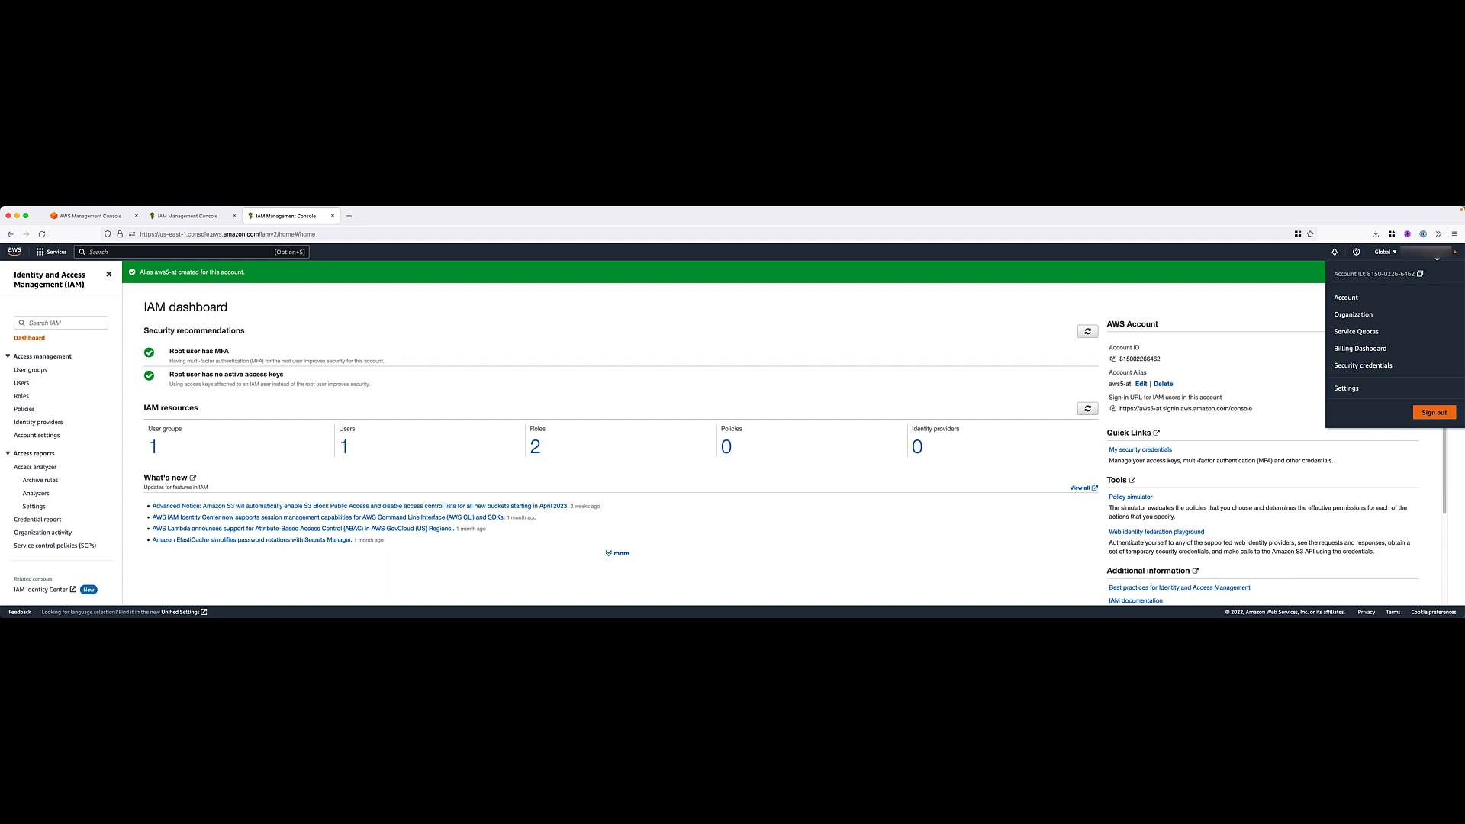
Step: Sign out of the root account and close the leftover console and IAM tabs
{"action": "left_click", "coordinate": [1434, 413]}
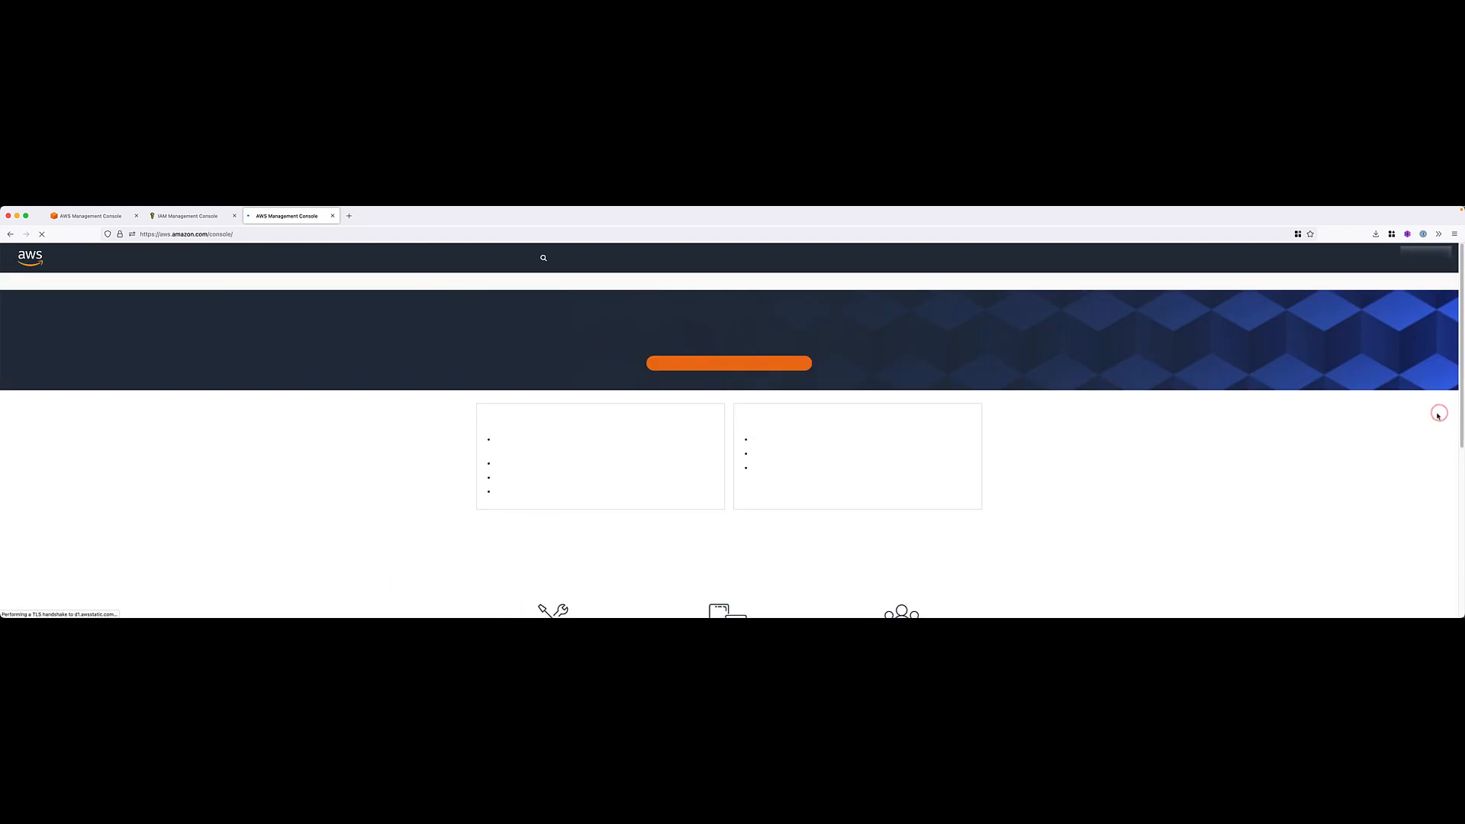
{"action": "left_click", "coordinate": [333, 216]}
{"action": "left_click", "coordinate": [235, 216]}
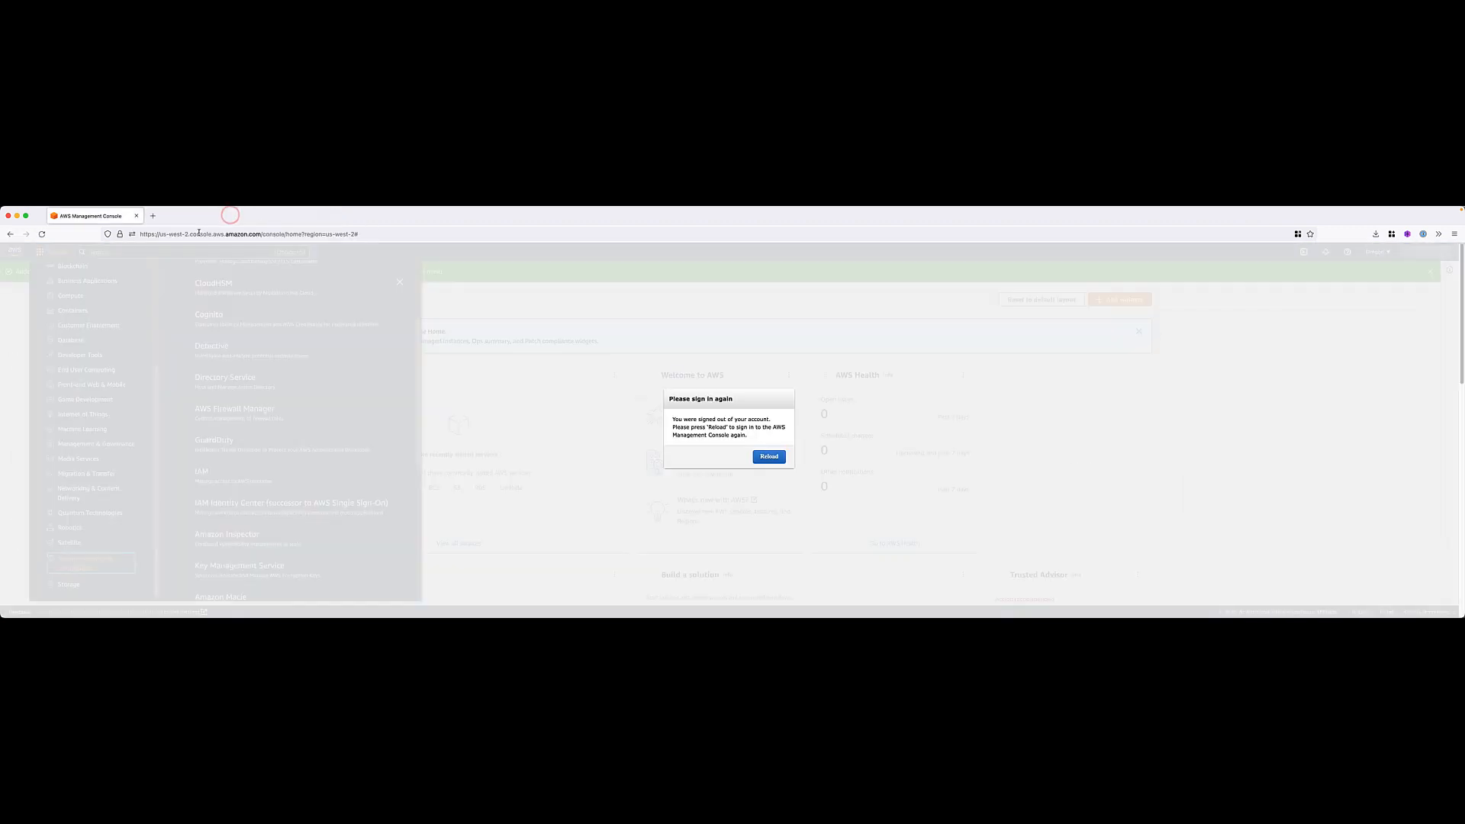
Step: Load the copied aws5-at IAM users' sign-in URL in the browser
{"action": "left_click", "coordinate": [198, 233]}
{"action": "key", "text": "super+v"}
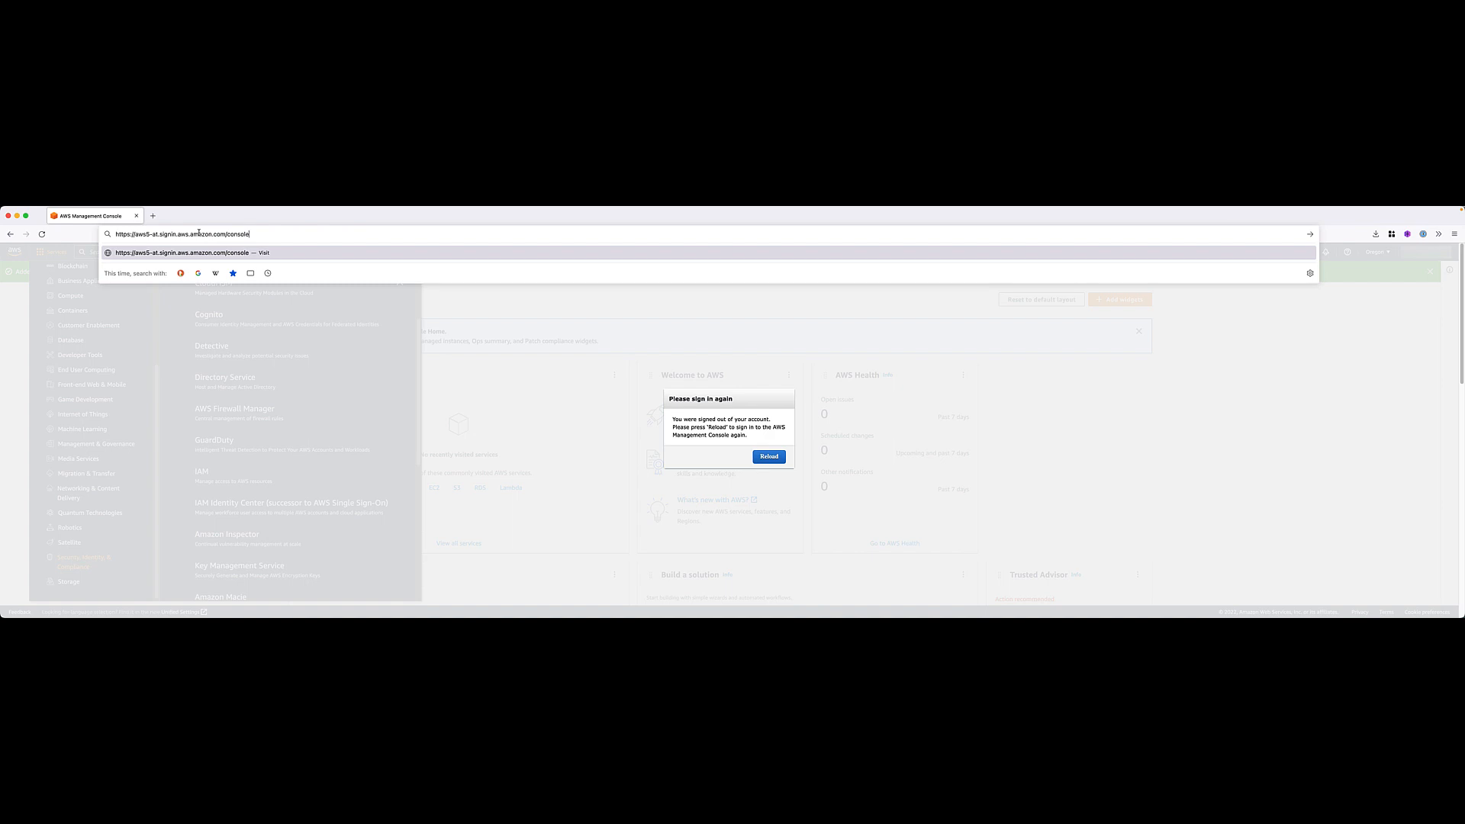
{"action": "key", "text": "Return"}
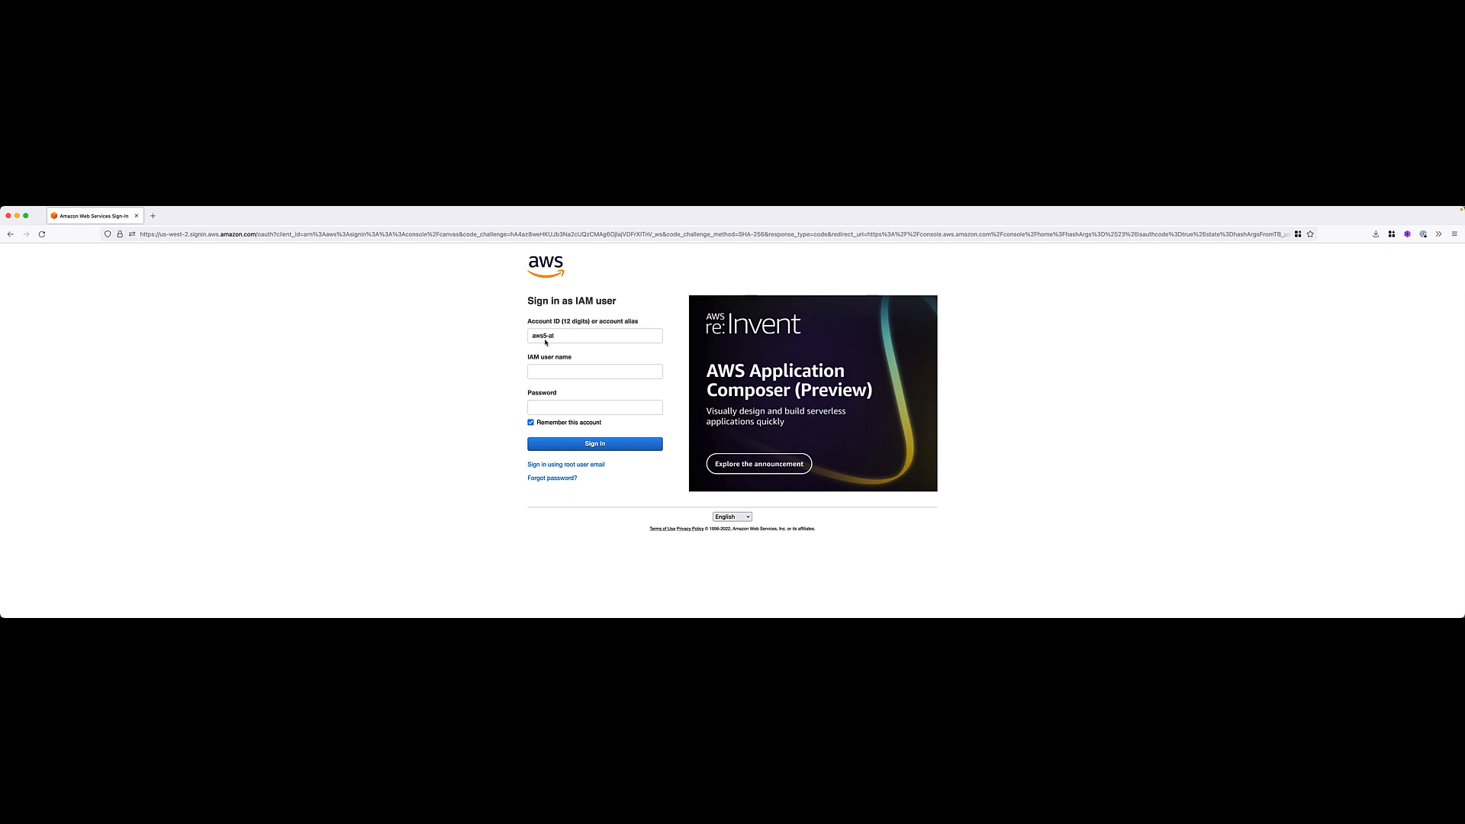
Step: Sign in under alias aws5-at as IAM user admin_aws5 with its password
{"action": "left_click", "coordinate": [602, 320]}
{"action": "left_click_drag", "start_coordinate": [559, 338], "coordinate": [531, 336]}
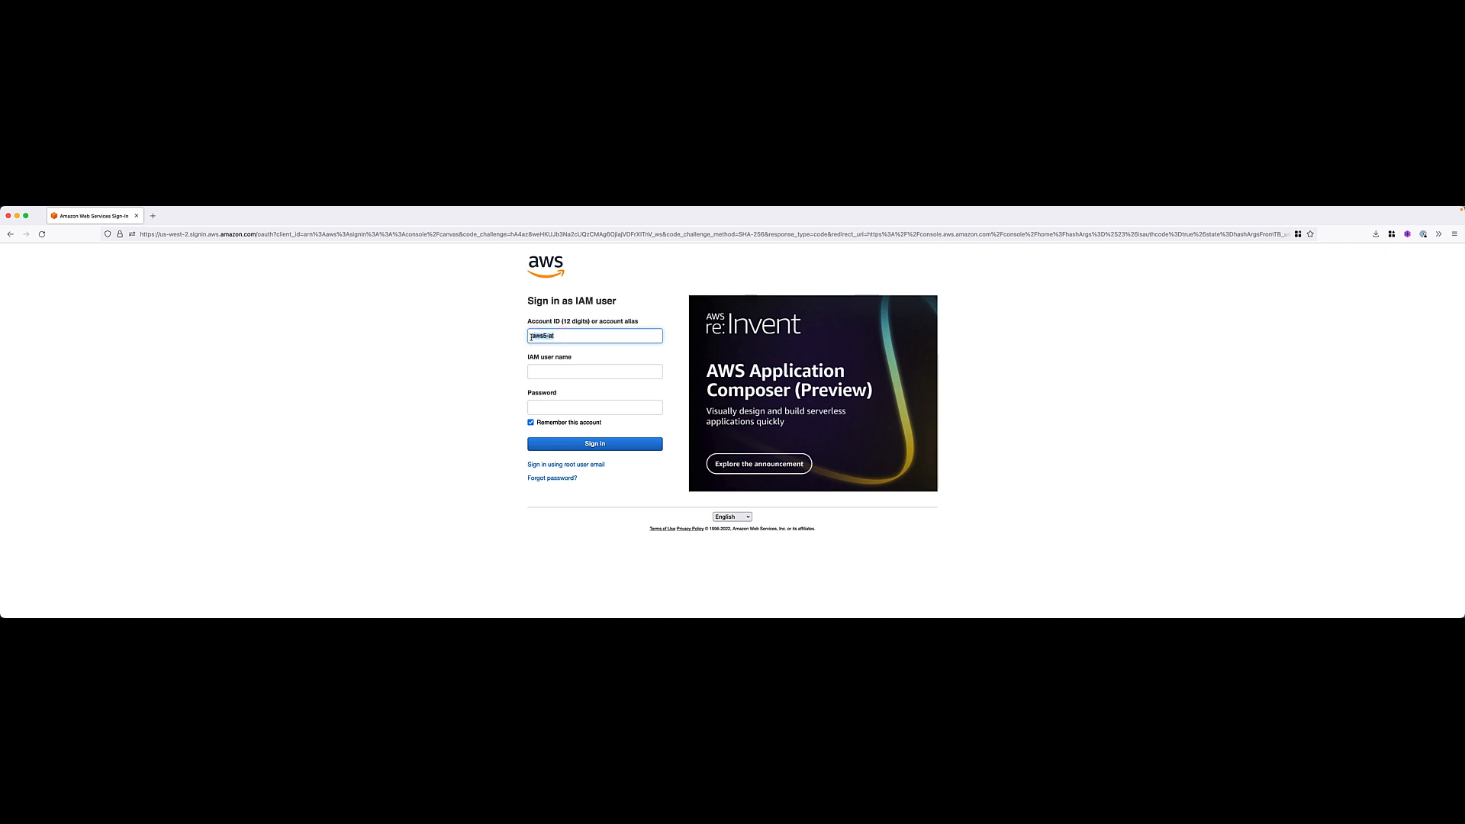
{"action": "left_click", "coordinate": [540, 371]}
{"action": "type", "text": "admin_aws5"}
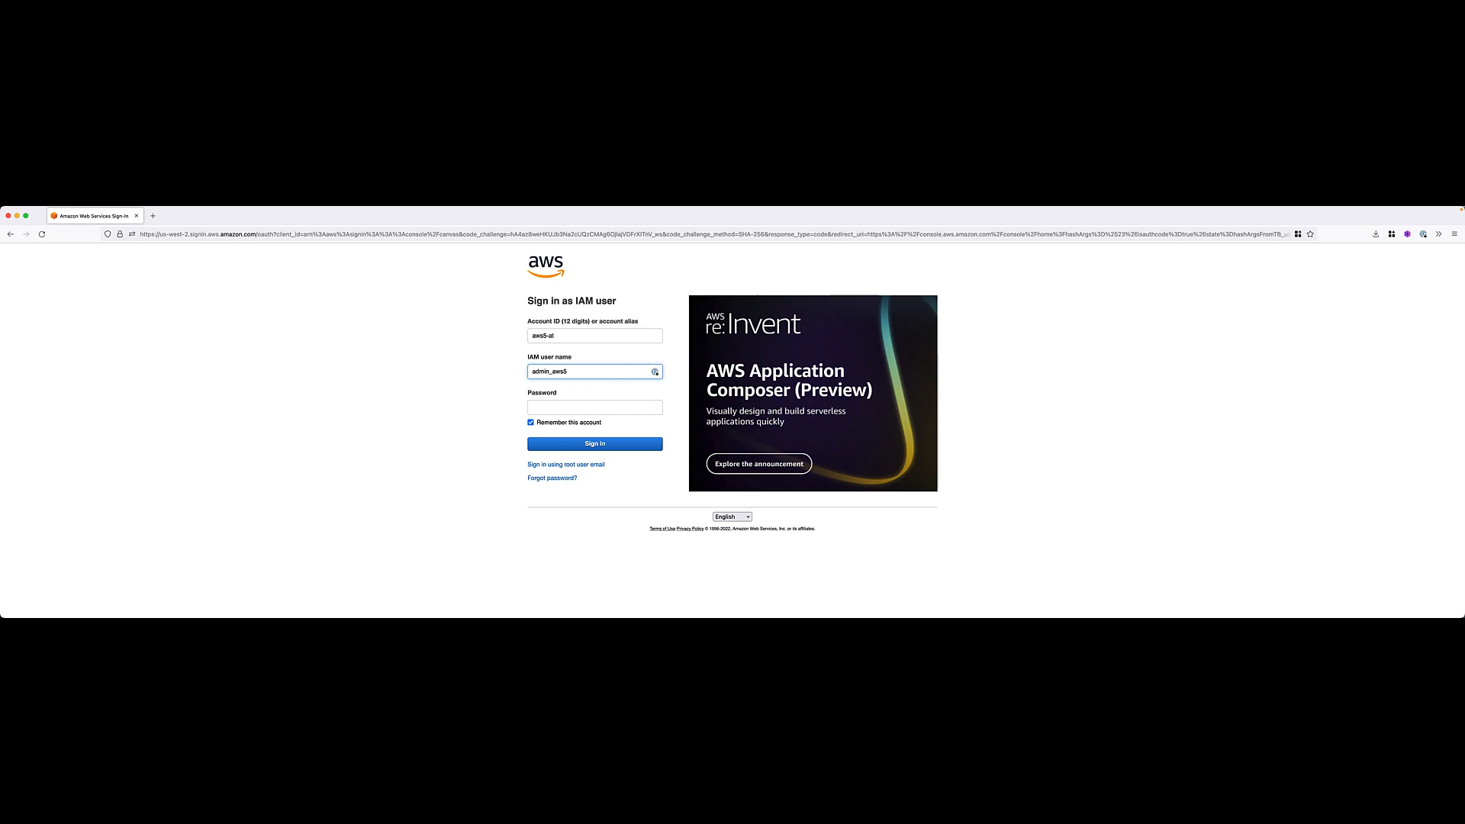
{"action": "key", "text": "Tab"}
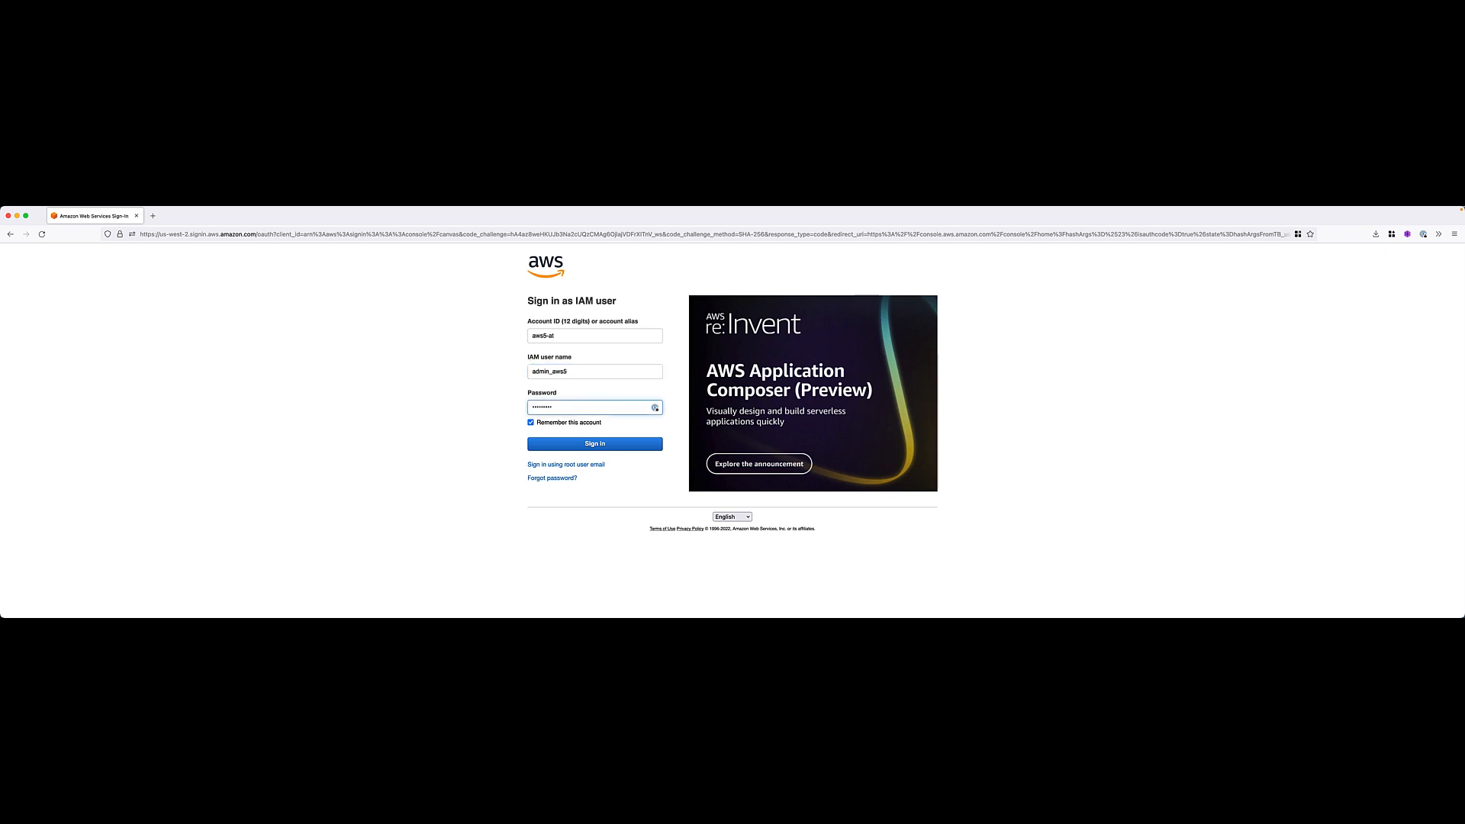
{"action": "left_click", "coordinate": [575, 447]}
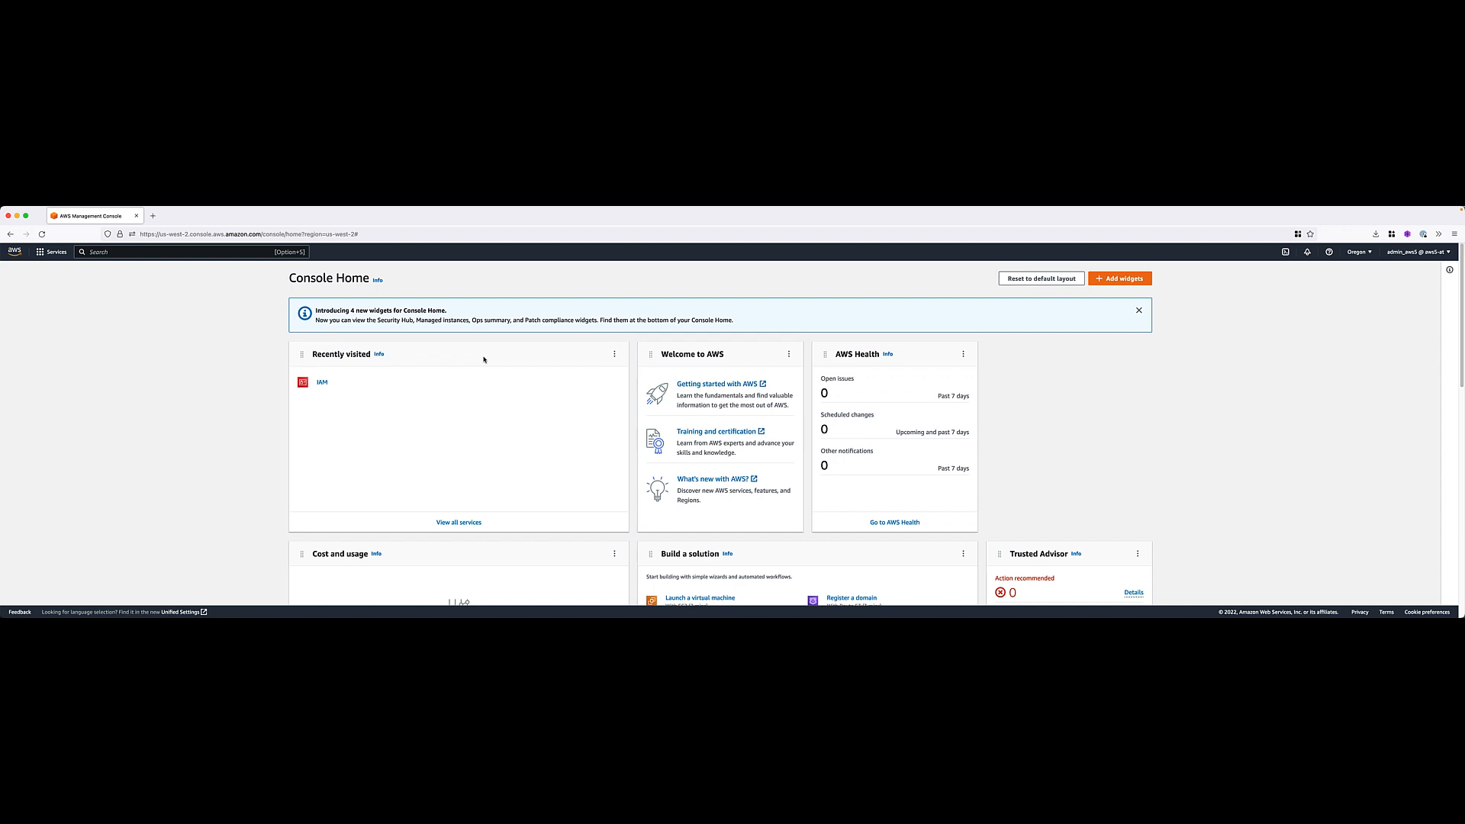
{"action": "left_click", "coordinate": [1418, 253]}
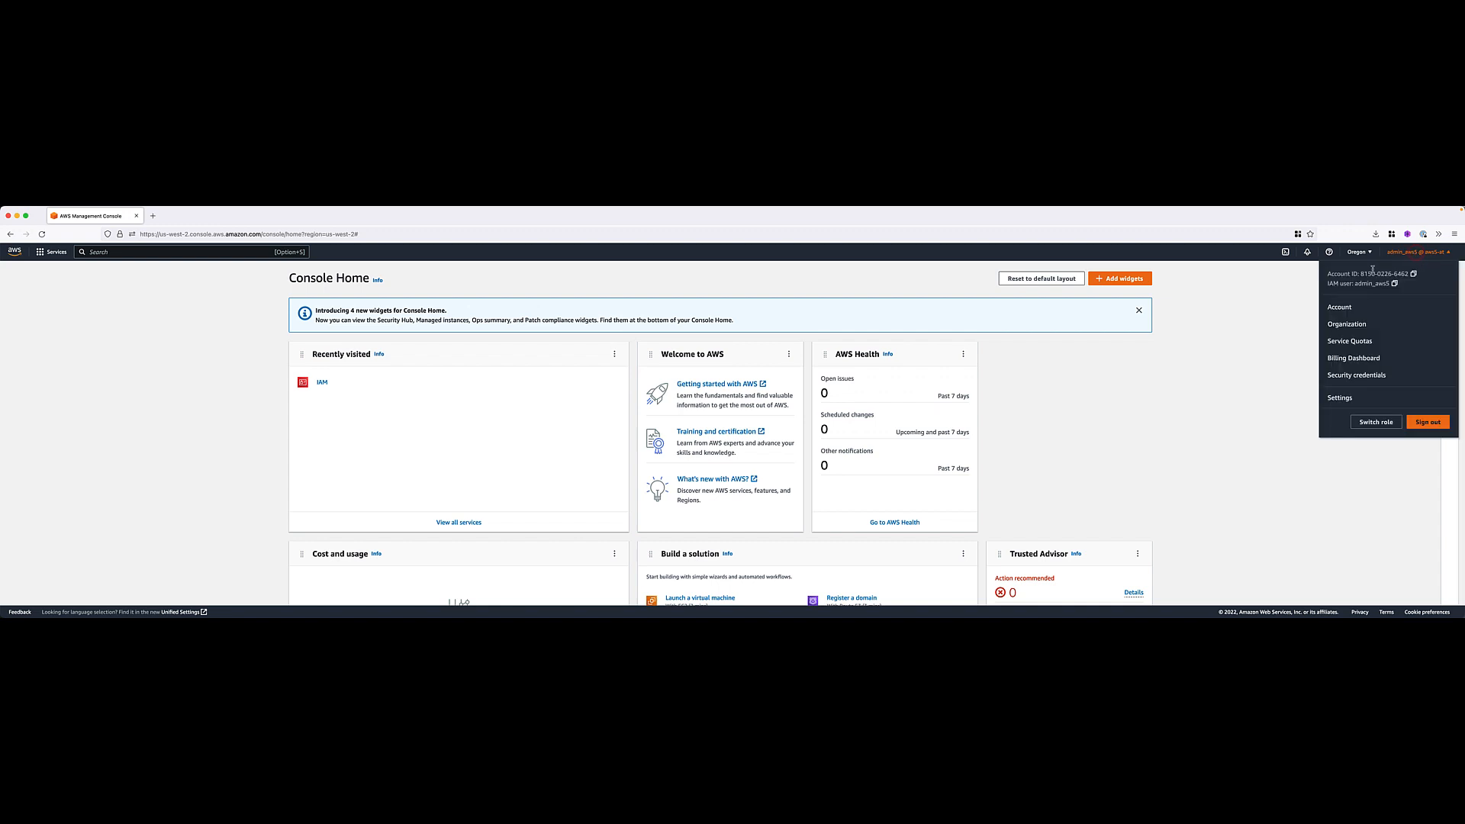
{"action": "left_click_drag", "start_coordinate": [1361, 273], "coordinate": [1408, 274]}
{"action": "double_click", "coordinate": [1365, 284]}
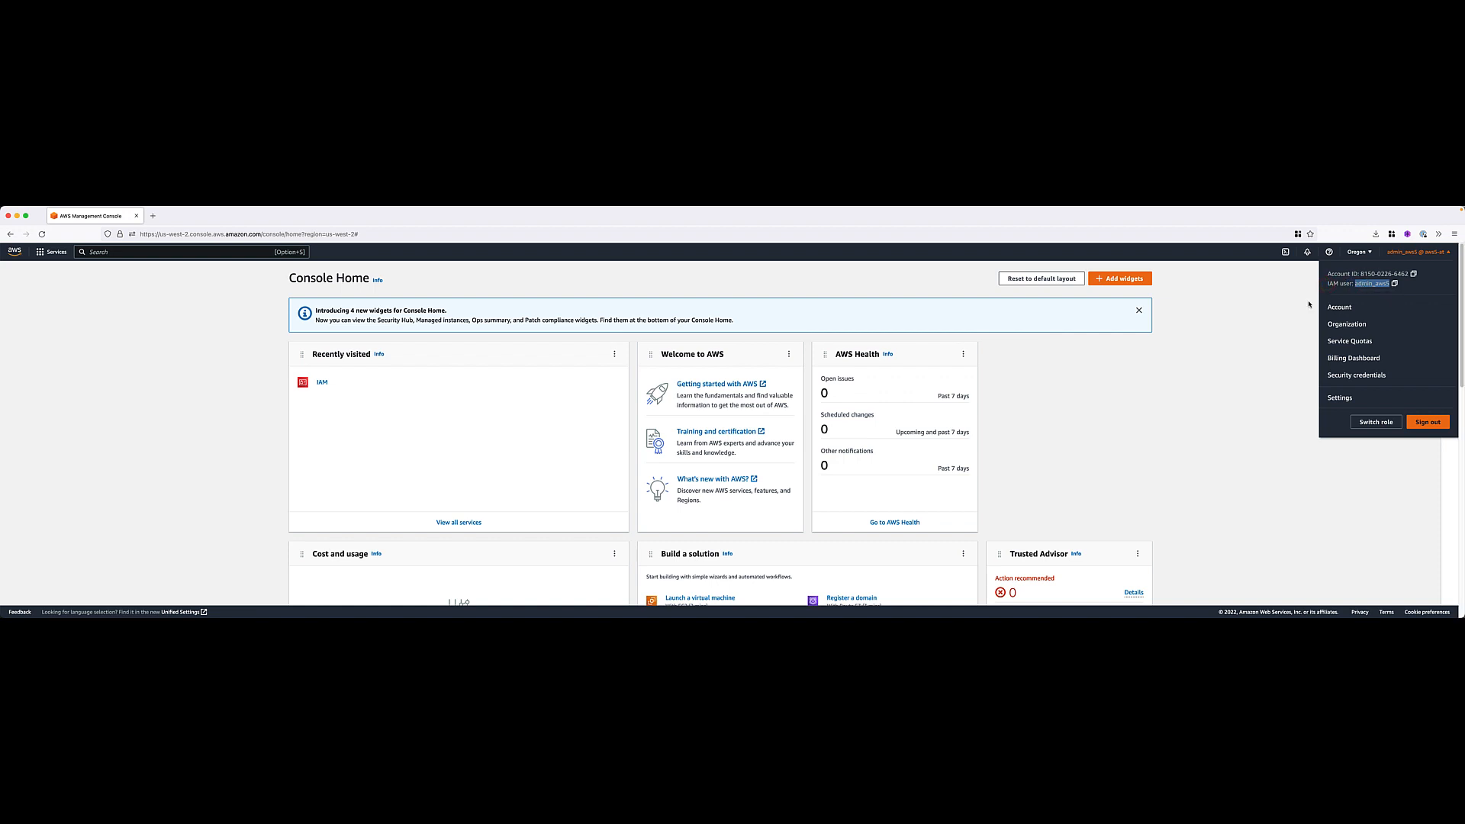
{"action": "left_click", "coordinate": [1115, 364]}
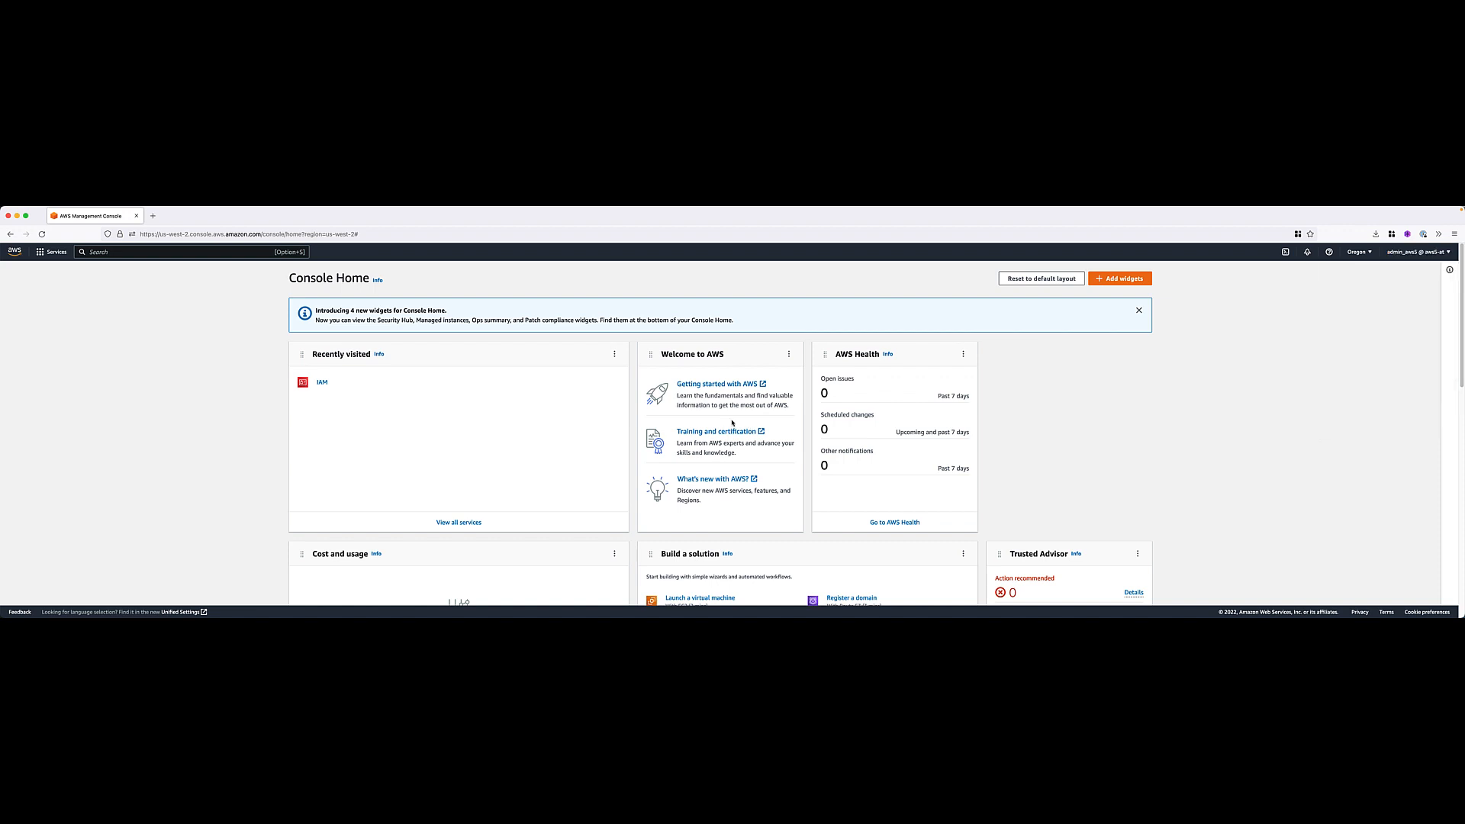